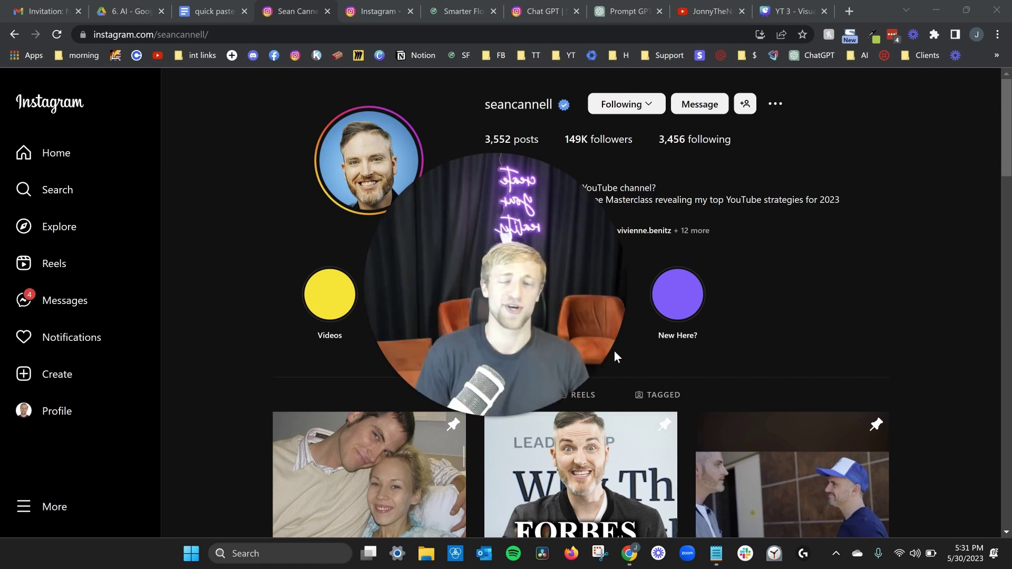
Examine the call-to-action line in the bio of the open Instagram profile.
{"action": "left_click_drag", "start_coordinate": [351, 333], "coordinate": [223, 345]}
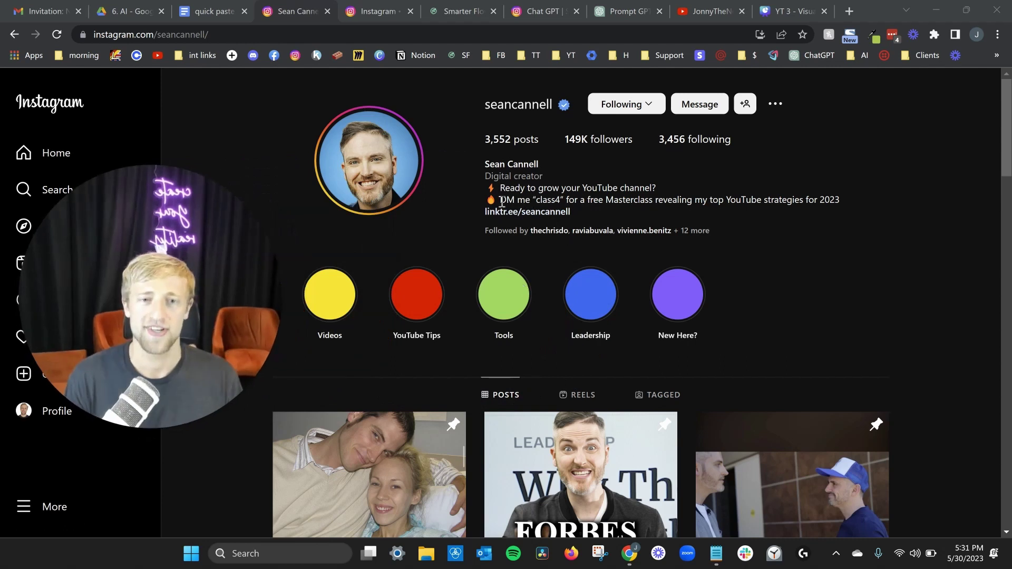
{"action": "left_click_drag", "start_coordinate": [500, 200], "coordinate": [578, 203]}
{"action": "left_click", "coordinate": [540, 174]}
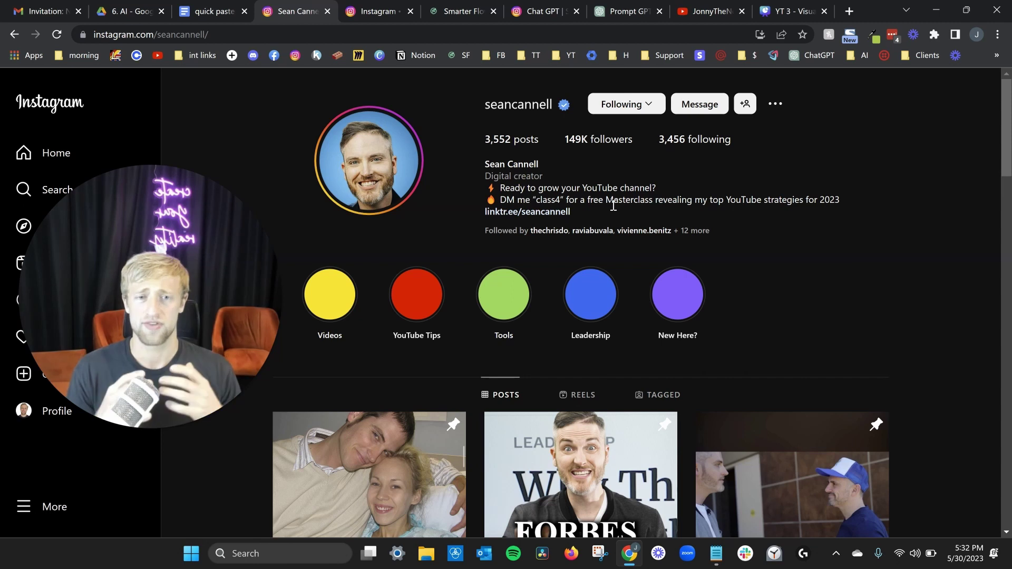
{"action": "mouse_move", "coordinate": [539, 202]}
{"action": "left_mouse_down"}
{"action": "mouse_move", "coordinate": [562, 202]}
{"action": "mouse_move", "coordinate": [555, 206]}
{"action": "left_mouse_up"}
{"action": "left_click", "coordinate": [525, 194]}
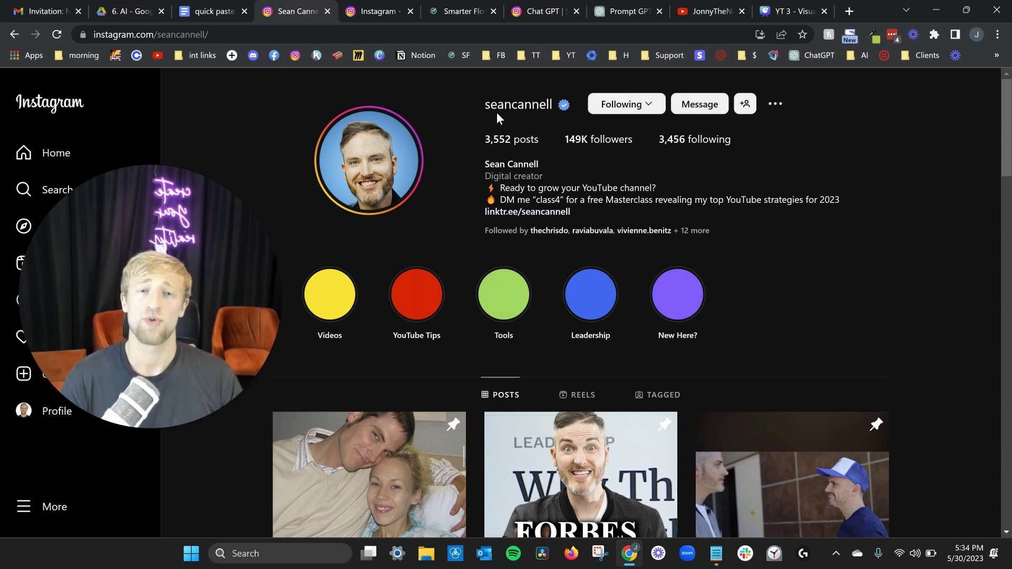
Switch to the Instagram direct message thread and read the automated replies sent after the keyword message.
{"action": "left_click", "coordinate": [379, 8]}
{"action": "scroll", "coordinate": [751, 260], "scroll_direction": "up", "scroll_amount": 4}
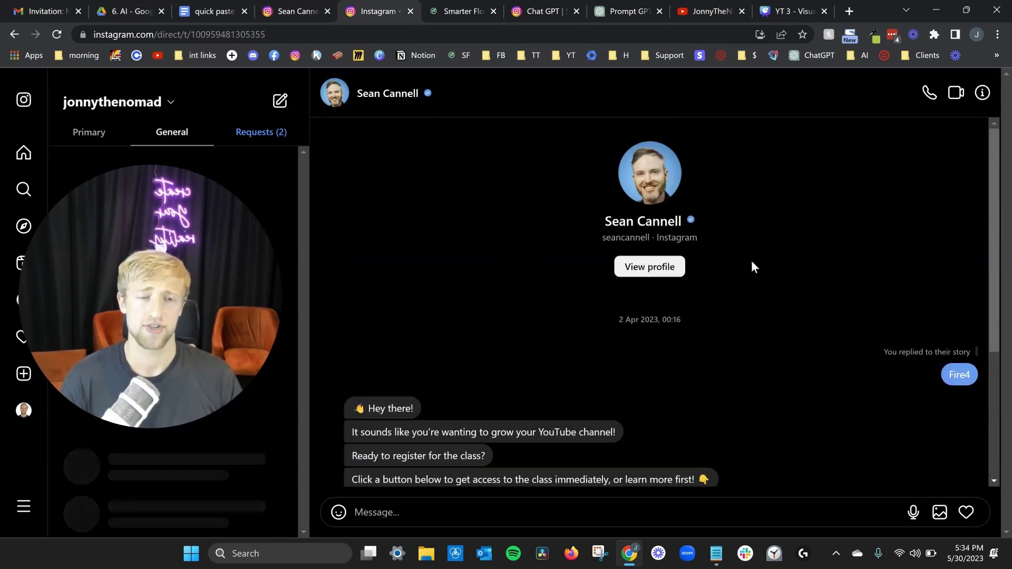
{"action": "mouse_move", "coordinate": [854, 369]}
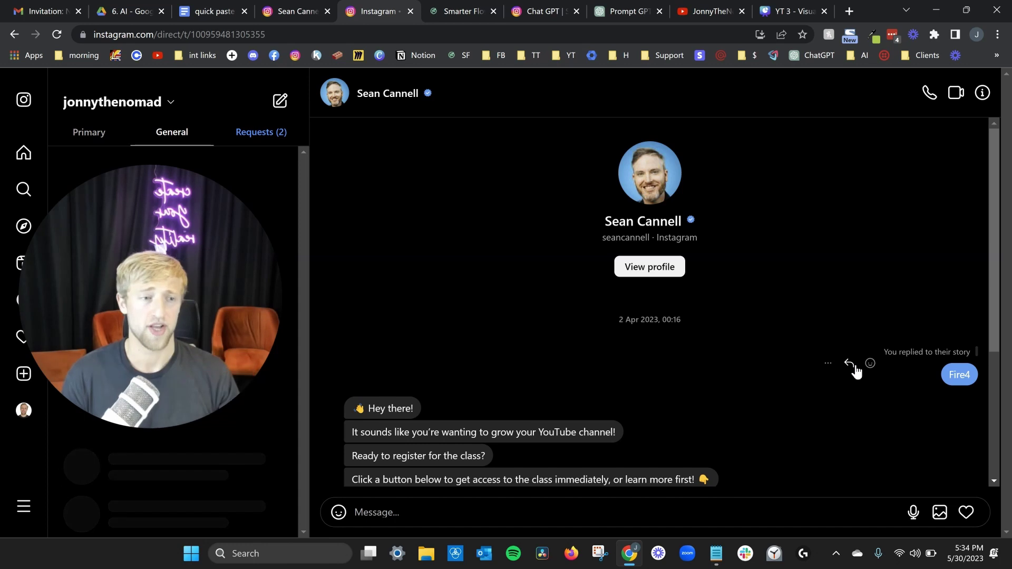
{"action": "scroll", "coordinate": [923, 376], "scroll_direction": "down", "scroll_amount": 1}
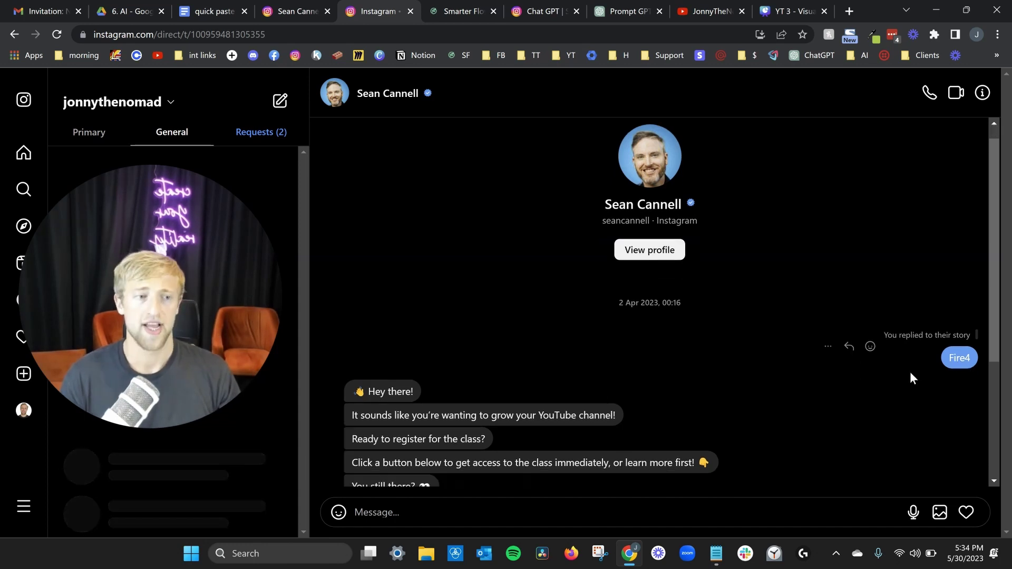
{"action": "scroll", "coordinate": [925, 312], "scroll_direction": "down", "scroll_amount": 1}
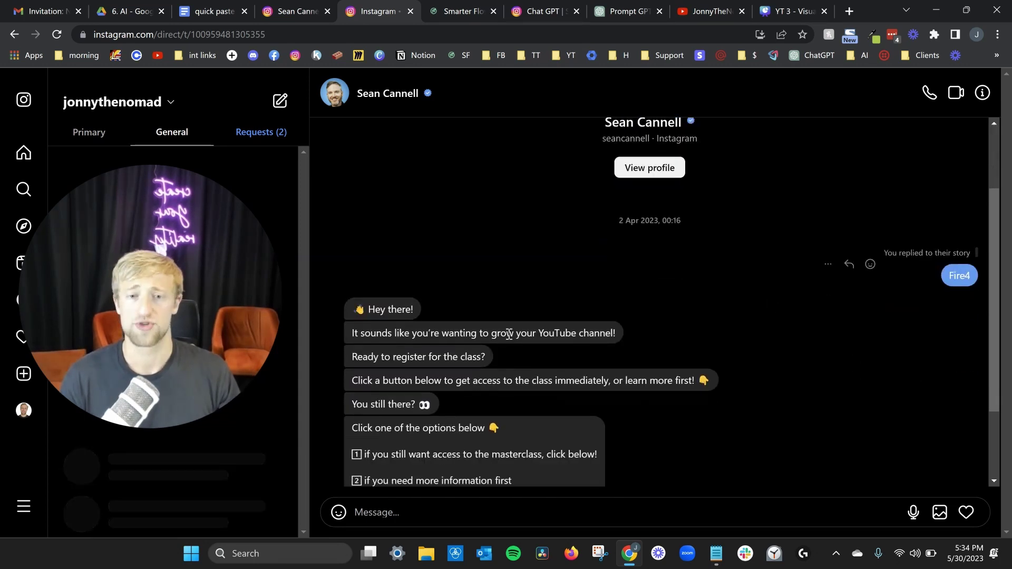
{"action": "scroll", "coordinate": [475, 317], "scroll_direction": "down", "scroll_amount": 1}
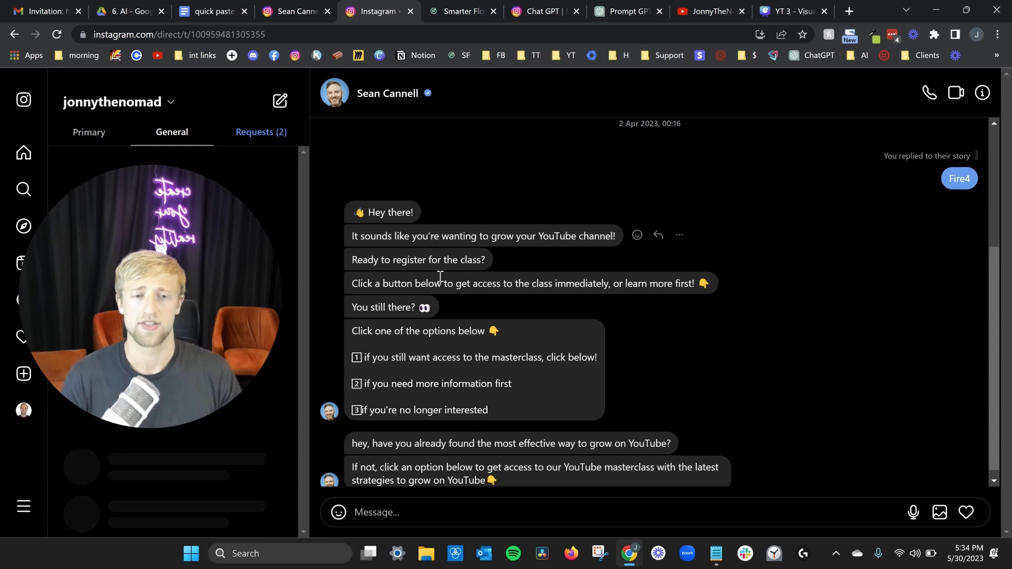
{"action": "scroll", "coordinate": [473, 372], "scroll_direction": "down", "scroll_amount": 1}
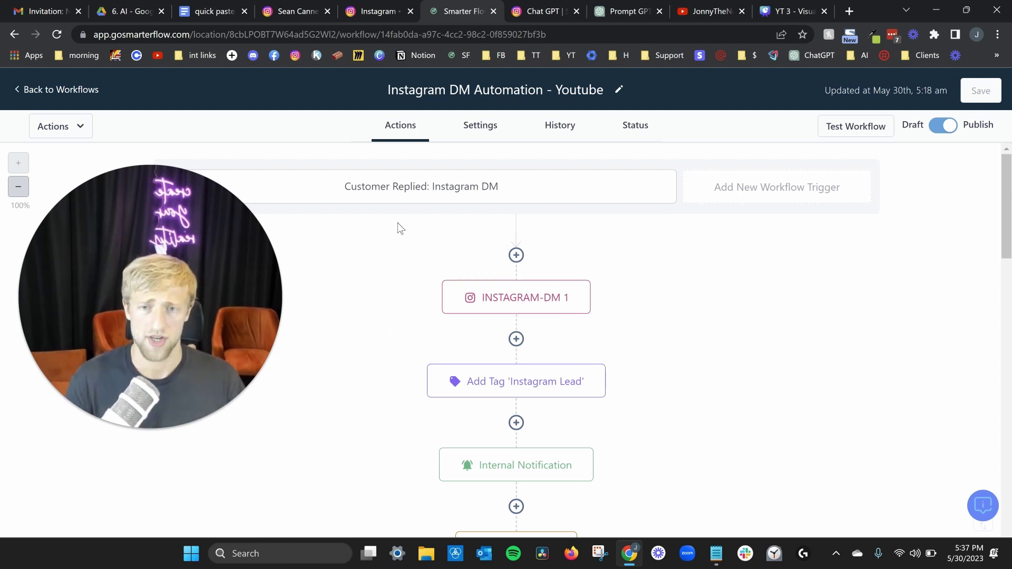
Inspect the reply channel and phrase filters of the Customer Replied: Instagram DM workflow trigger, and close it without changes.
{"action": "left_click", "coordinate": [416, 200]}
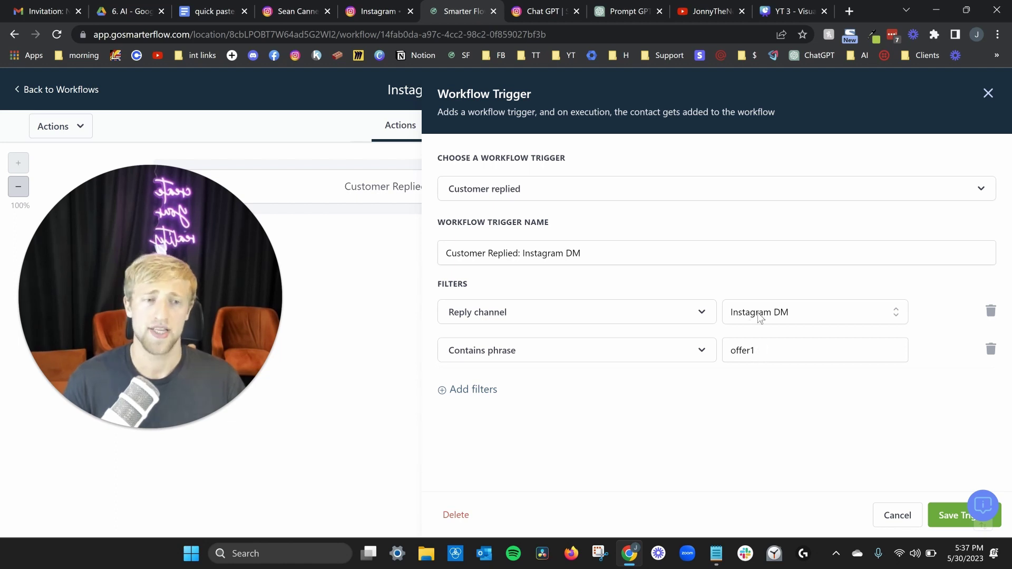
{"action": "double_click", "coordinate": [734, 353]}
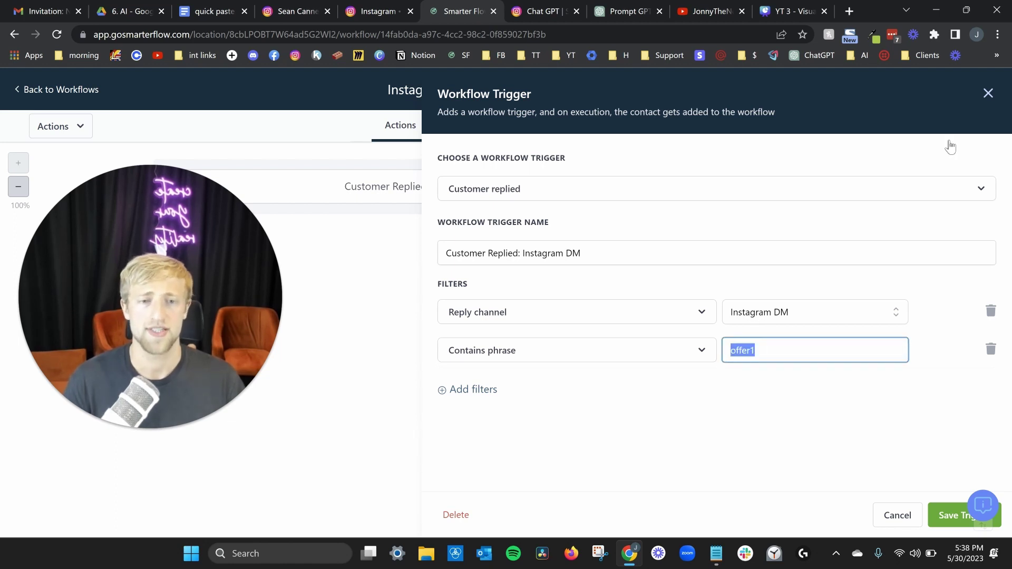
{"action": "left_click", "coordinate": [988, 94]}
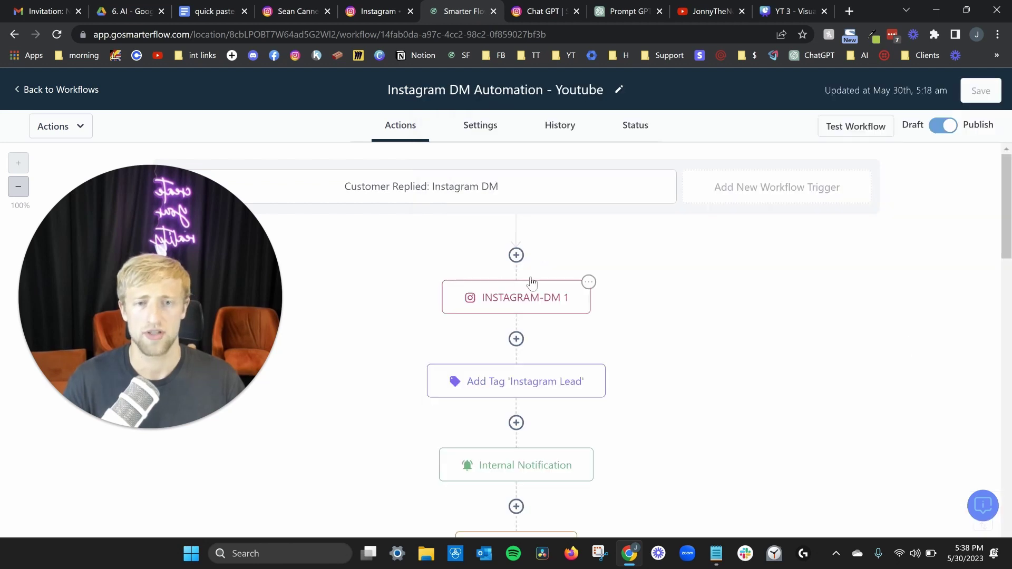
Review the whole Instagram DM Automation workflow, from the trigger through the wait steps and Contact Replied? branches.
{"action": "scroll", "coordinate": [527, 280], "scroll_direction": "down", "scroll_amount": 10}
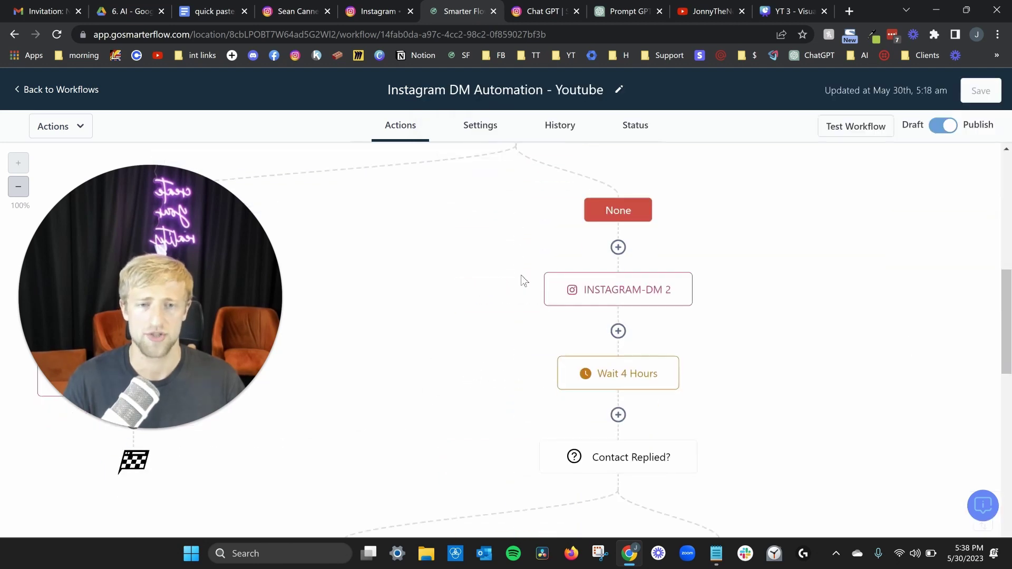
{"action": "scroll", "coordinate": [522, 279], "scroll_direction": "up", "scroll_amount": 10}
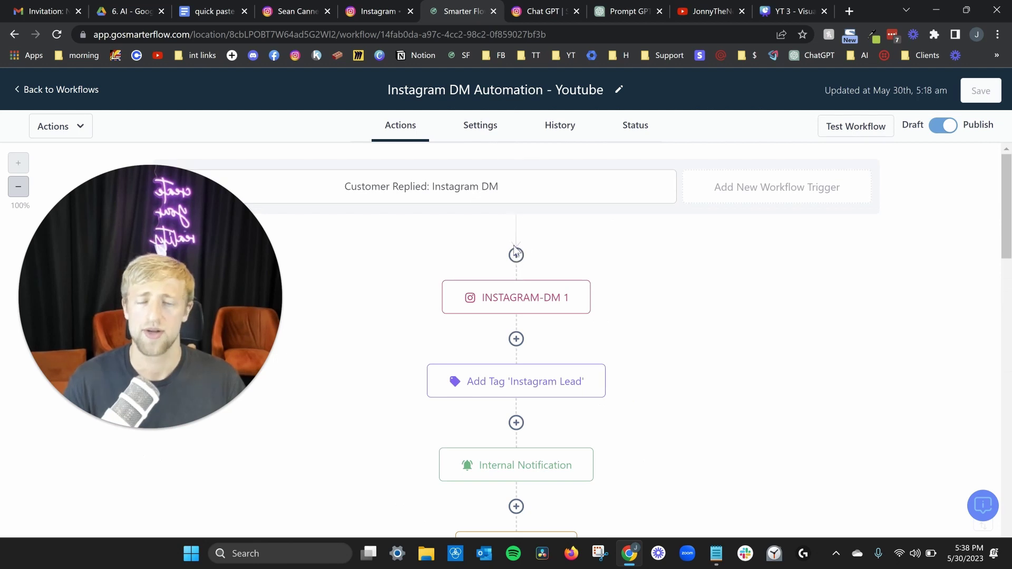
{"action": "scroll", "coordinate": [517, 241], "scroll_direction": "down", "scroll_amount": 8}
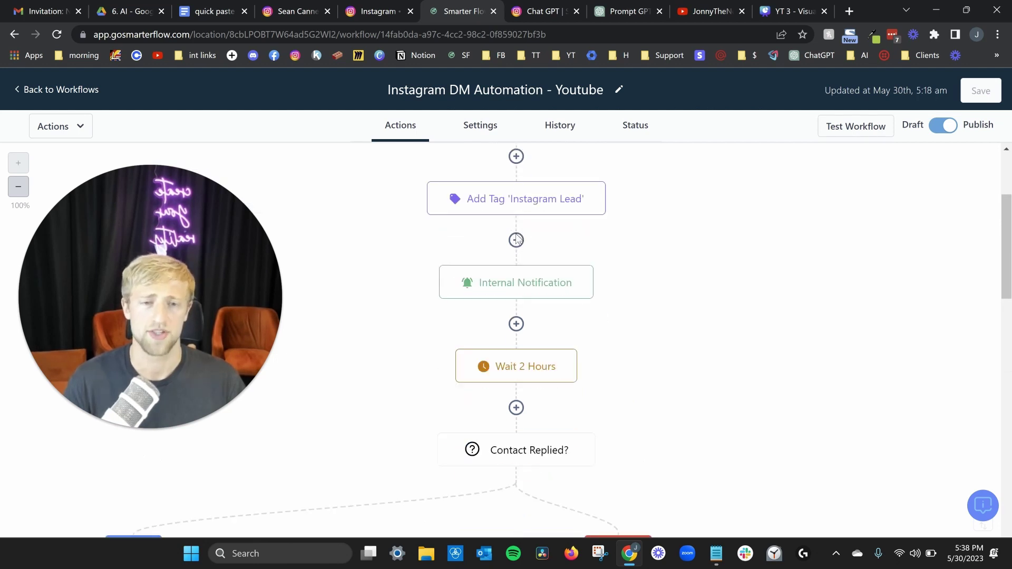
{"action": "scroll", "coordinate": [518, 245], "scroll_direction": "down", "scroll_amount": 15}
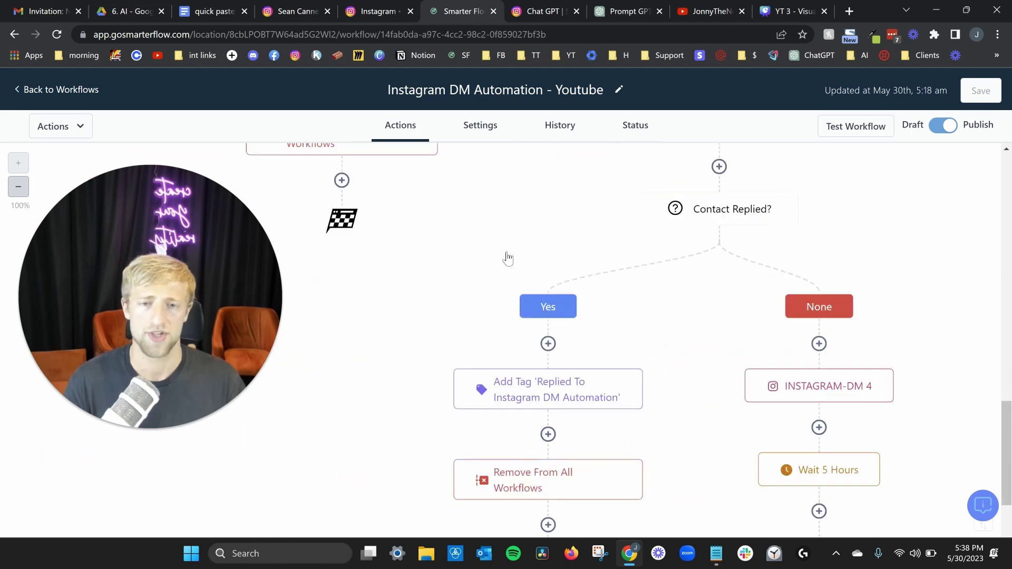
{"action": "scroll", "coordinate": [586, 284], "scroll_direction": "down", "scroll_amount": 5}
{"action": "scroll", "coordinate": [628, 324], "scroll_direction": "up", "scroll_amount": 10}
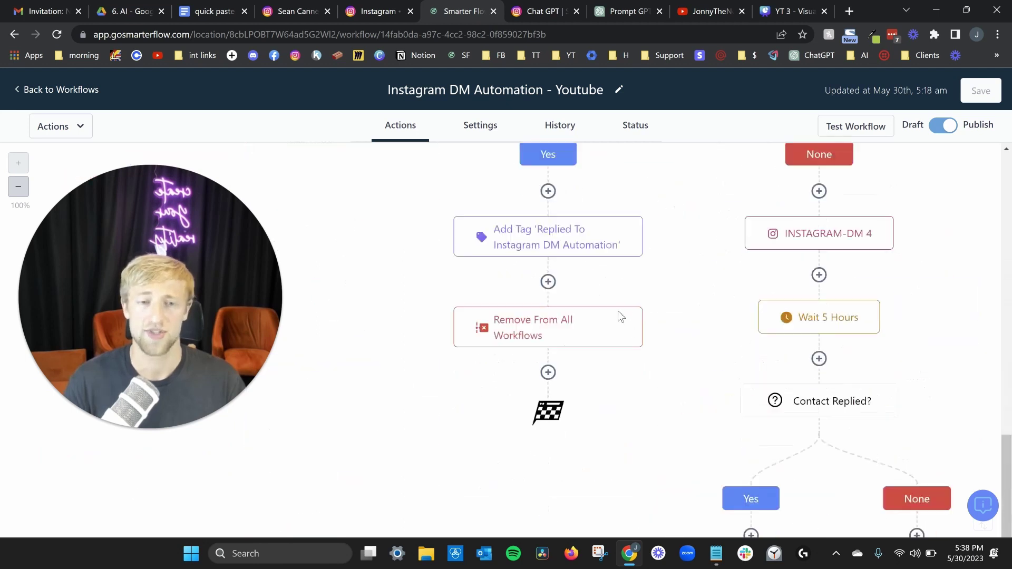
{"action": "scroll", "coordinate": [610, 324], "scroll_direction": "up", "scroll_amount": 15}
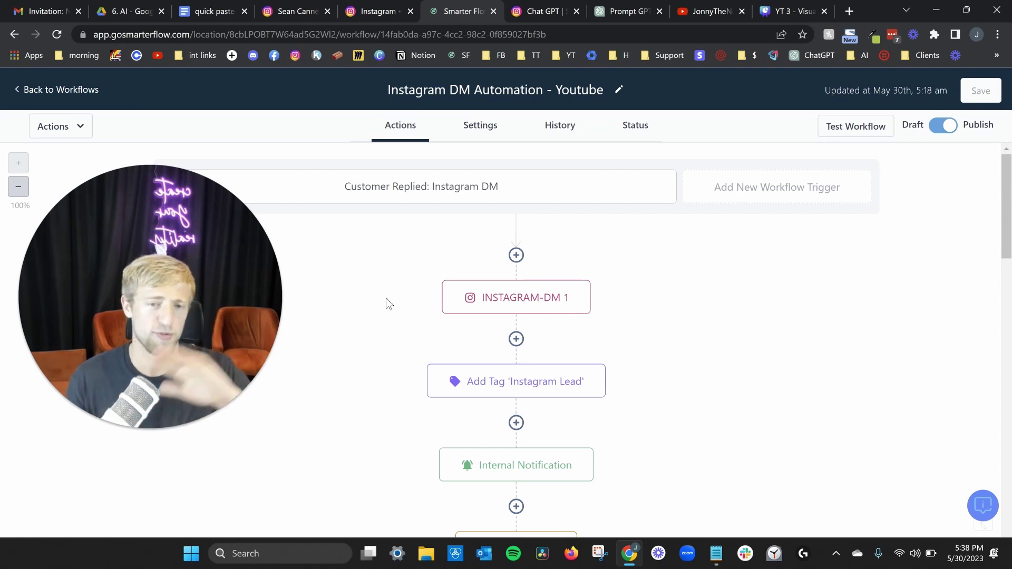
View the INSTAGRAM-DM 1 action, examine the reply channel options available in the Customer Replied trigger, and cancel without changes.
{"action": "left_click", "coordinate": [493, 298]}
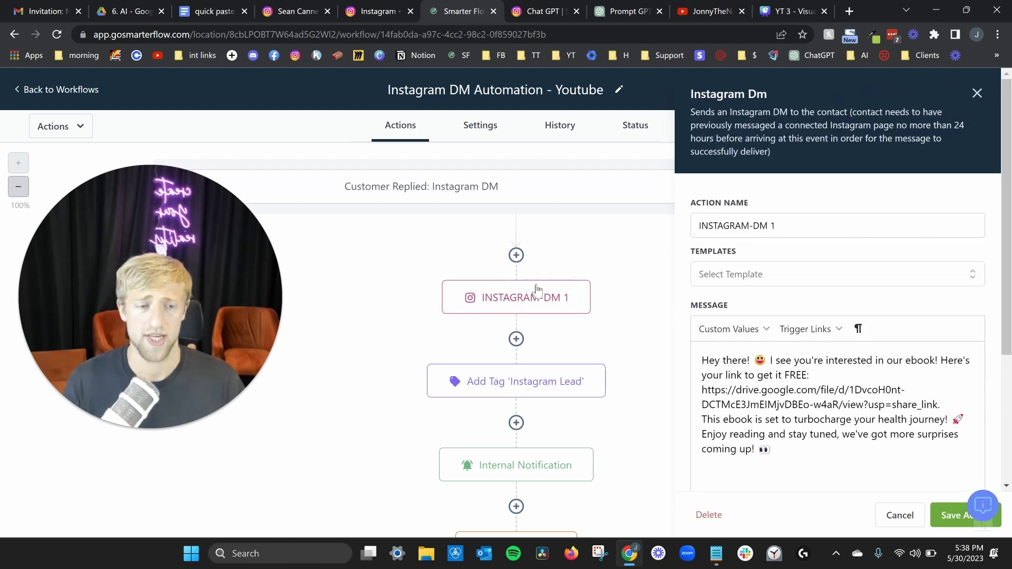
{"action": "left_click", "coordinate": [391, 191]}
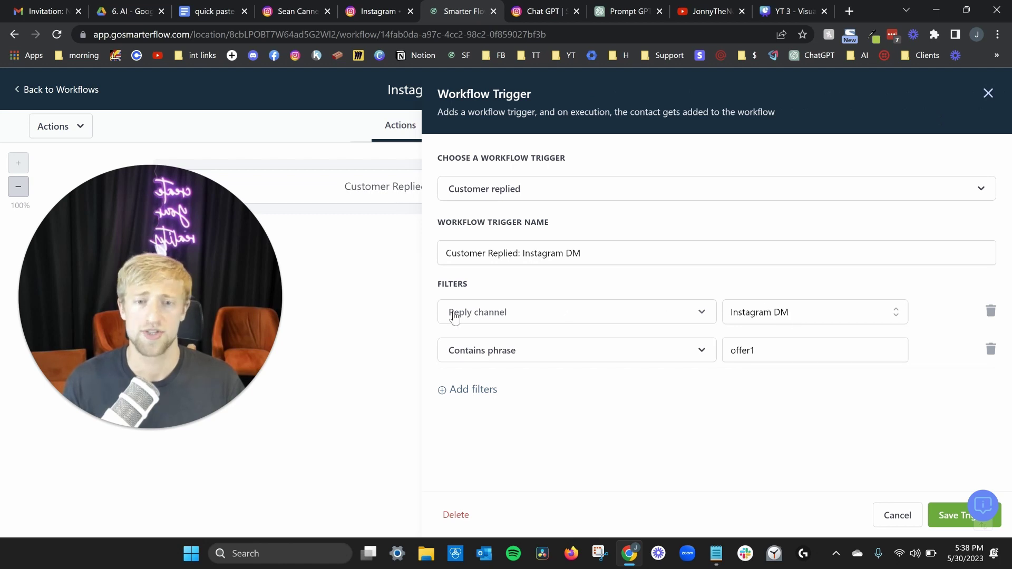
{"action": "left_click", "coordinate": [789, 316]}
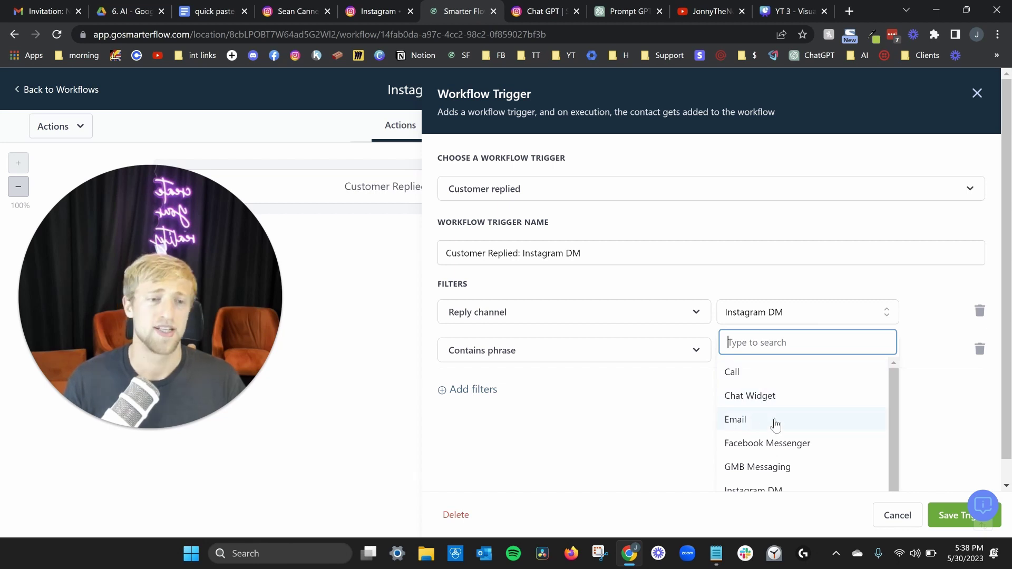
{"action": "scroll", "coordinate": [736, 442], "scroll_direction": "down", "scroll_amount": 1}
{"action": "scroll", "coordinate": [736, 442], "scroll_direction": "down", "scroll_amount": 1}
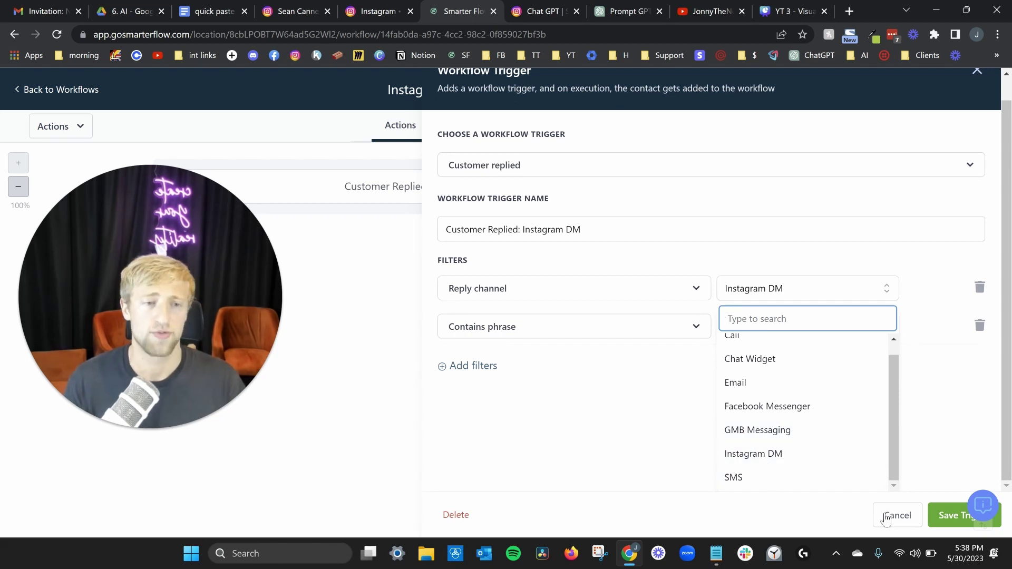
{"action": "left_click", "coordinate": [895, 516]}
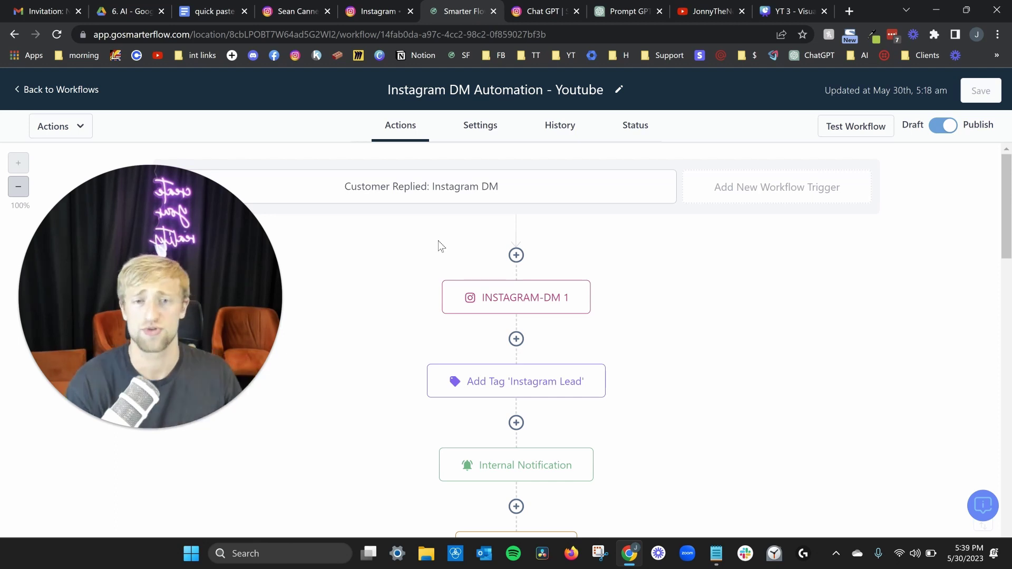
Reopen the Customer Replied trigger to check its Contains phrase filter, and close it unchanged.
{"action": "left_click", "coordinate": [445, 187]}
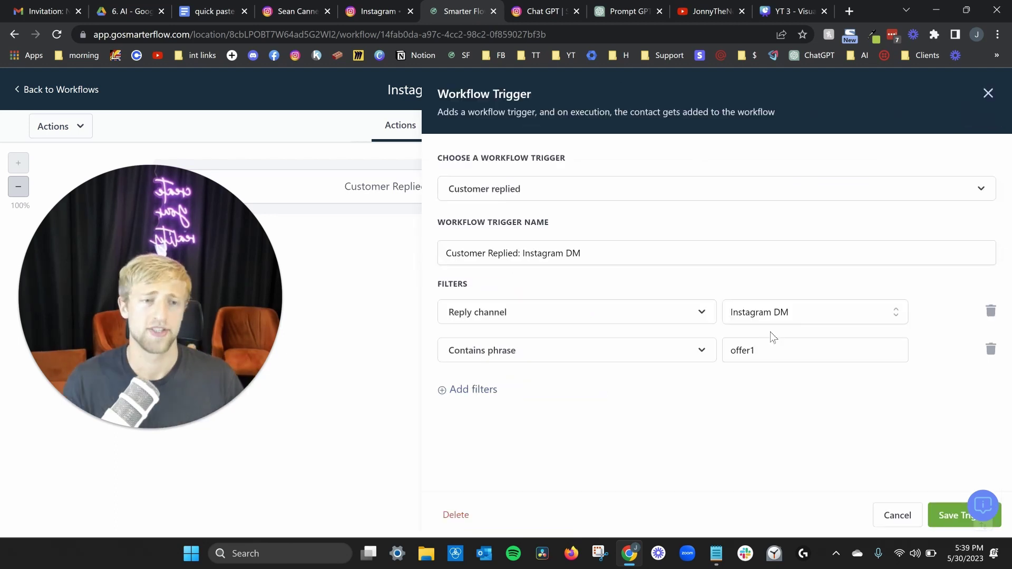
{"action": "double_click", "coordinate": [745, 351]}
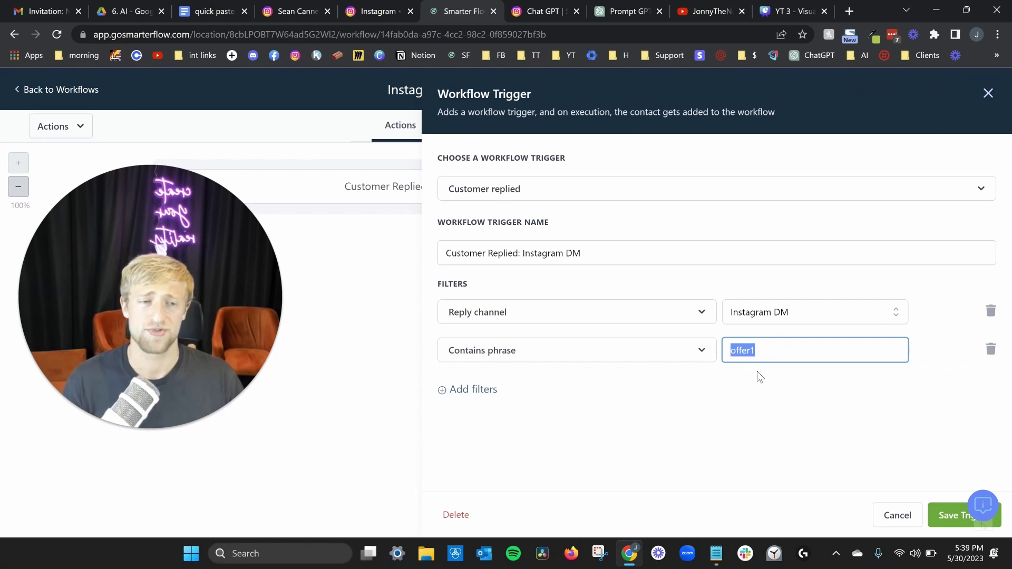
{"action": "left_click", "coordinate": [761, 355]}
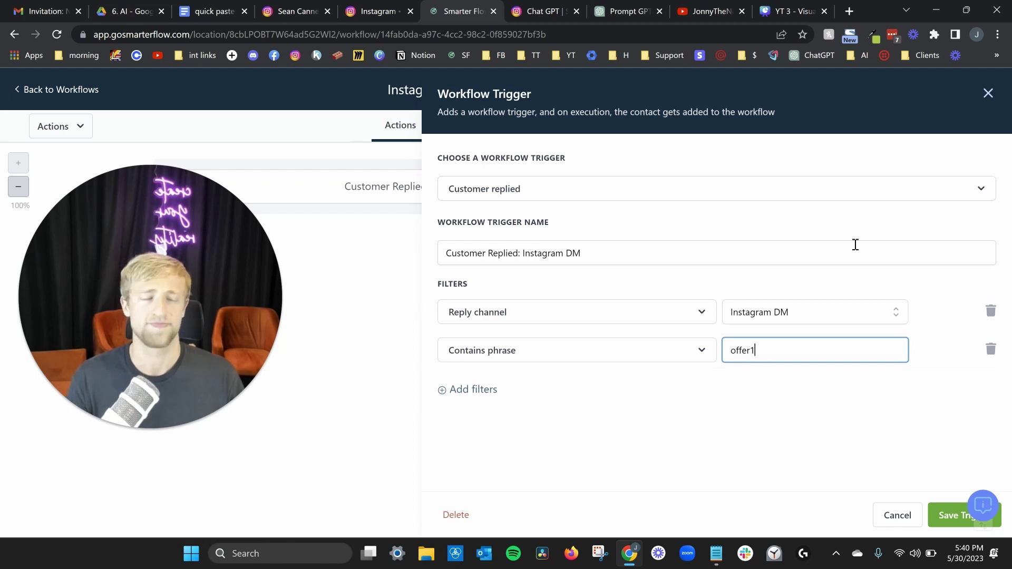
{"action": "left_click", "coordinate": [988, 93]}
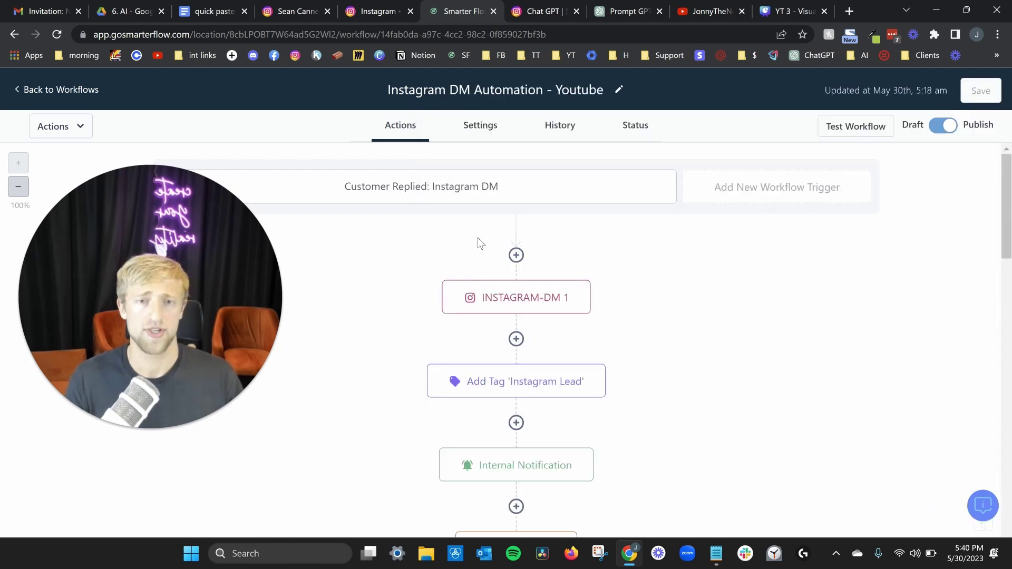
Open the INSTAGRAM-DM 1 action and read its message text, including the ebook link and the closing lines.
{"action": "scroll", "coordinate": [493, 244], "scroll_direction": "down", "scroll_amount": 1}
{"action": "scroll", "coordinate": [494, 244], "scroll_direction": "down", "scroll_amount": 1}
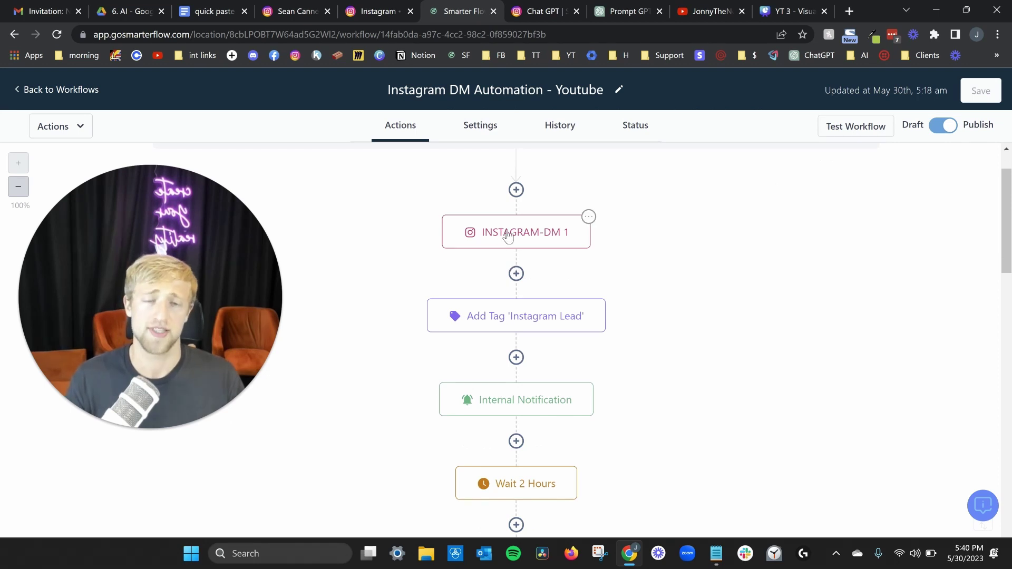
{"action": "left_click", "coordinate": [514, 237]}
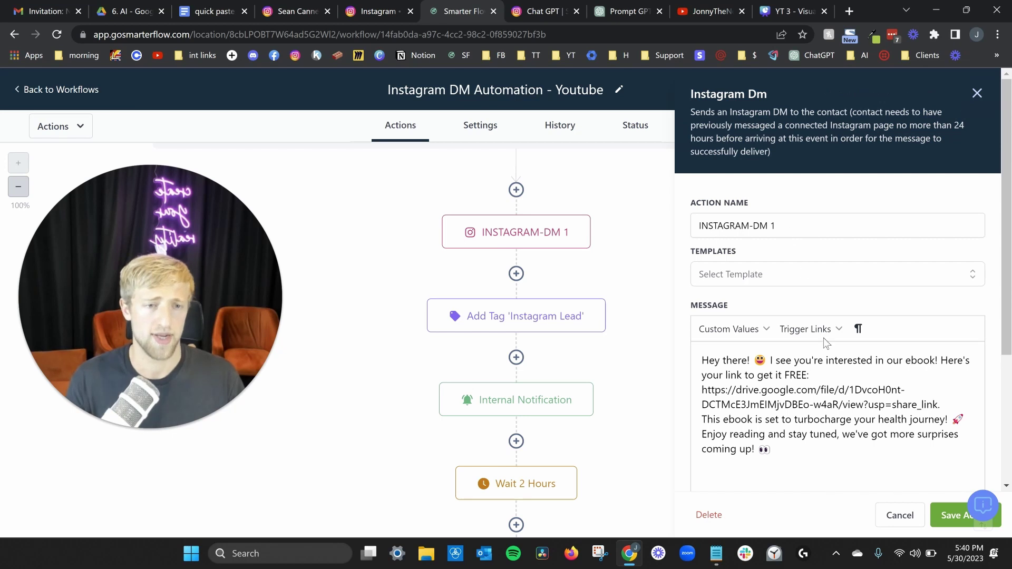
{"action": "scroll", "coordinate": [822, 338], "scroll_direction": "down", "scroll_amount": 3}
{"action": "scroll", "coordinate": [753, 324], "scroll_direction": "up", "scroll_amount": 1}
{"action": "scroll", "coordinate": [756, 311], "scroll_direction": "up", "scroll_amount": 1}
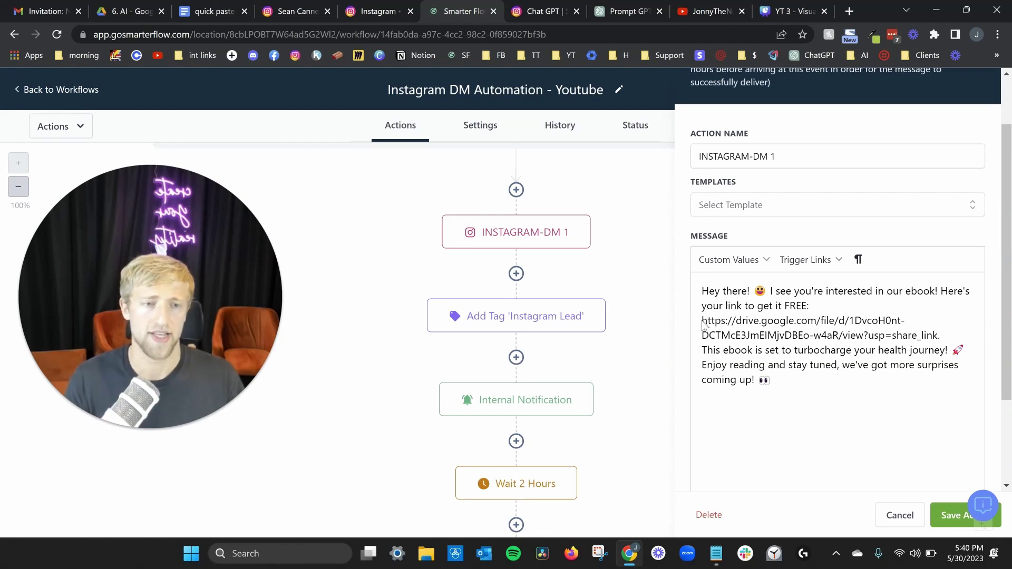
{"action": "triple_click", "coordinate": [808, 327]}
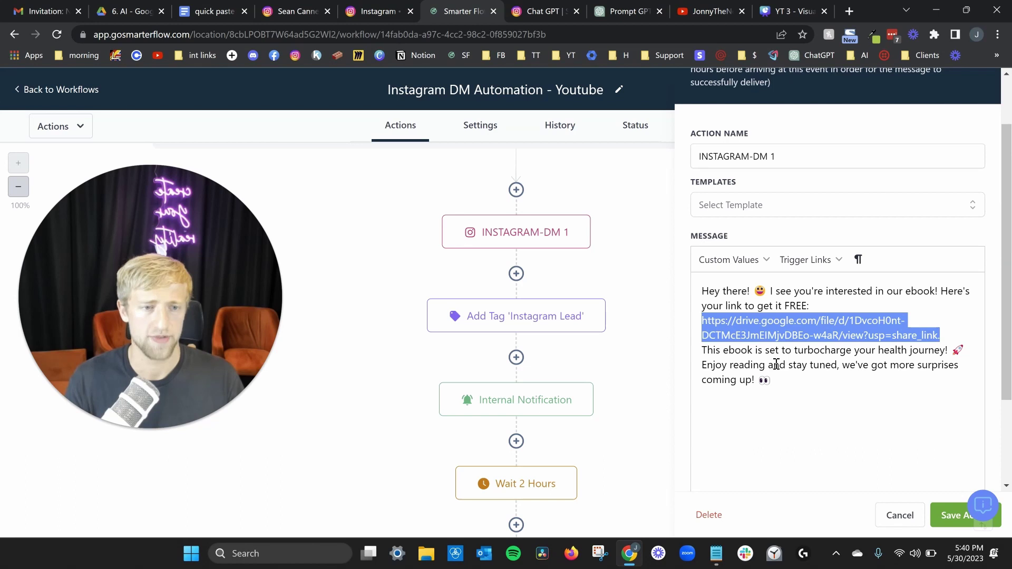
{"action": "left_click", "coordinate": [717, 357]}
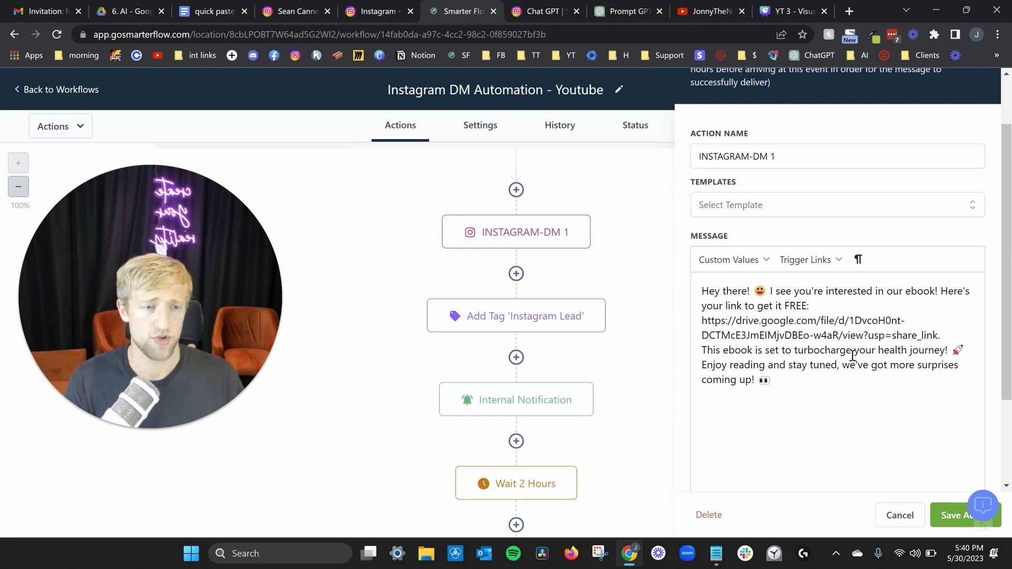
{"action": "left_click", "coordinate": [877, 354]}
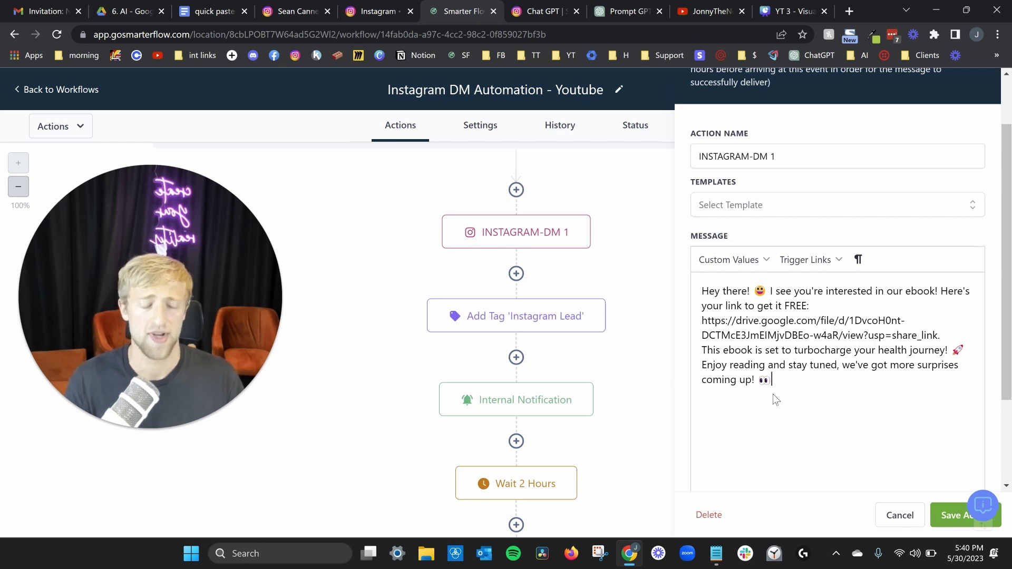
{"action": "left_click", "coordinate": [782, 408]}
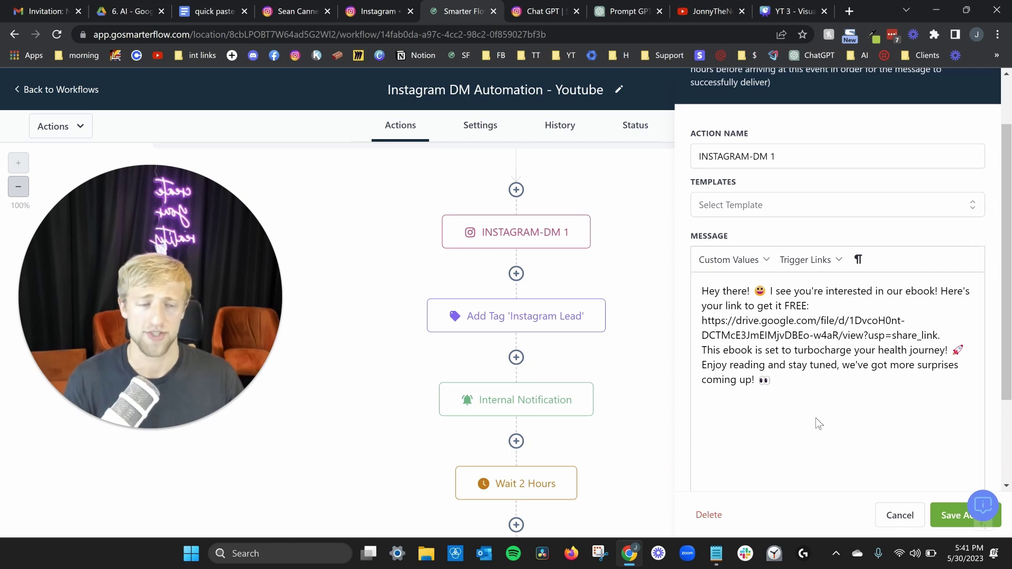
{"action": "scroll", "coordinate": [817, 424], "scroll_direction": "up", "scroll_amount": 1}
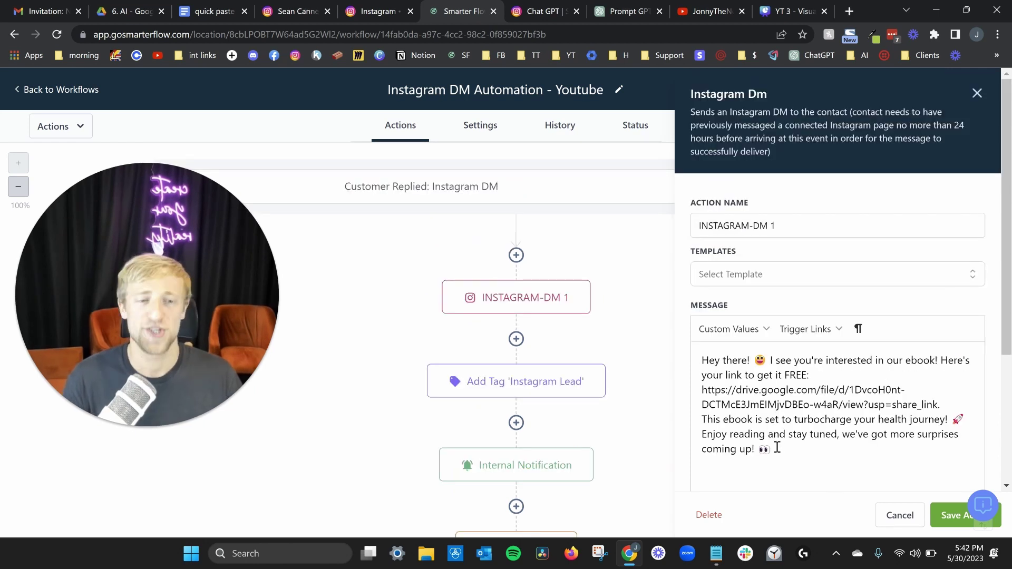
Highlight the INSTAGRAM-DM 1 message, close the action without changes, and look over the tag and notification actions below it.
{"action": "key", "text": "ctrl+a"}
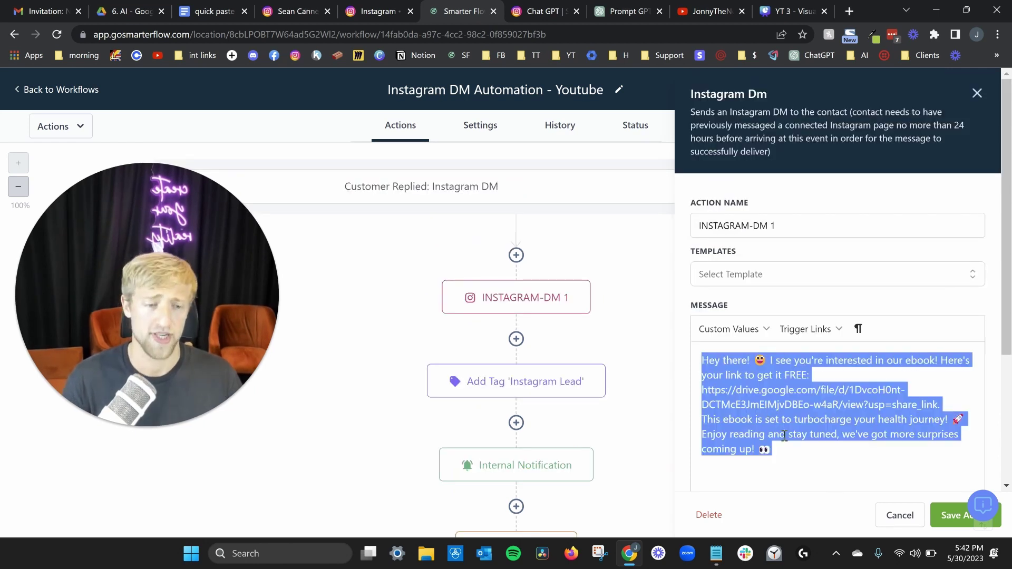
{"action": "left_click", "coordinate": [780, 432]}
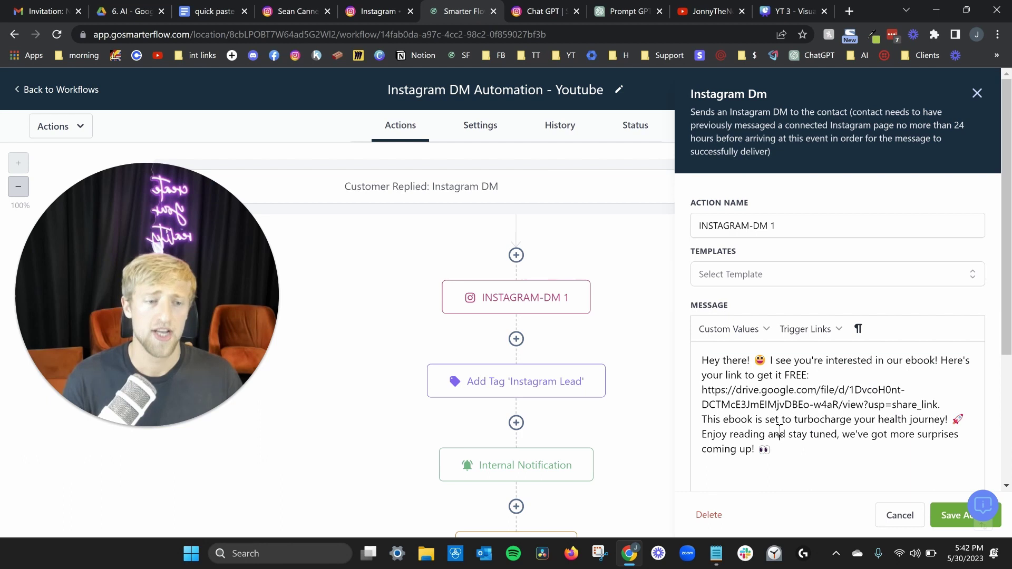
{"action": "left_click", "coordinate": [899, 515]}
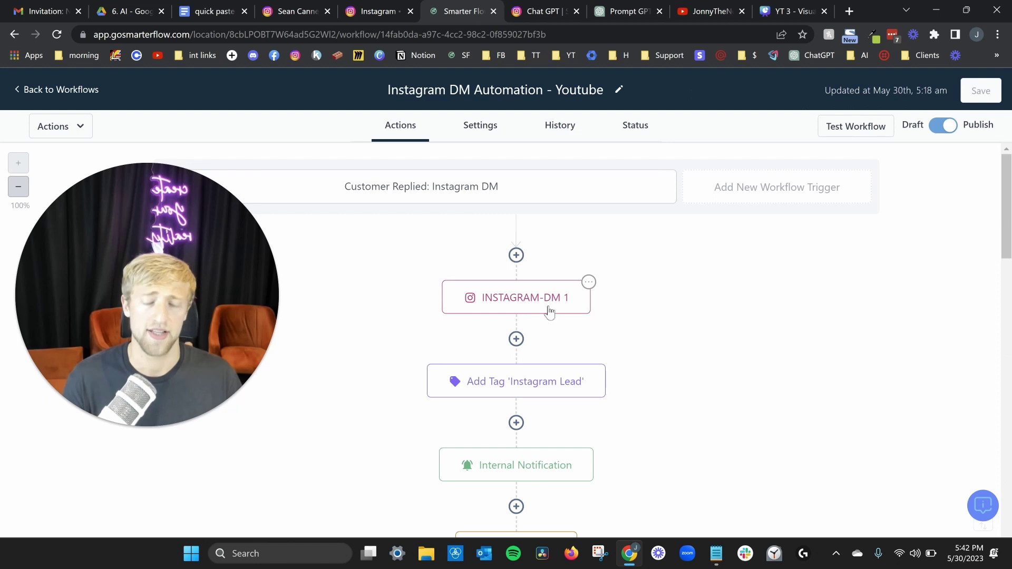
{"action": "scroll", "coordinate": [547, 310], "scroll_direction": "down", "scroll_amount": 1}
{"action": "scroll", "coordinate": [637, 304], "scroll_direction": "down", "scroll_amount": 4}
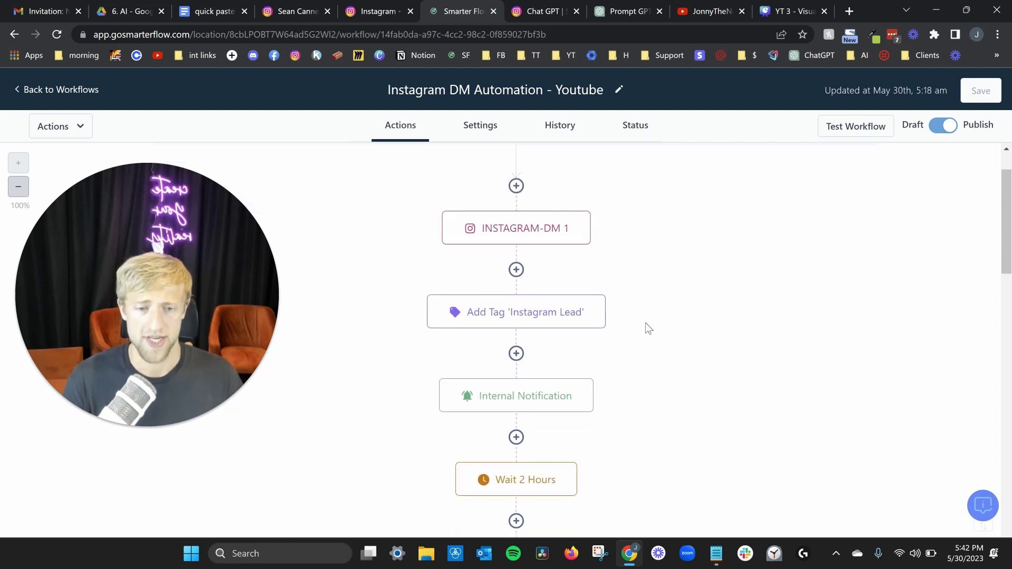
{"action": "scroll", "coordinate": [641, 323], "scroll_direction": "up", "scroll_amount": 4}
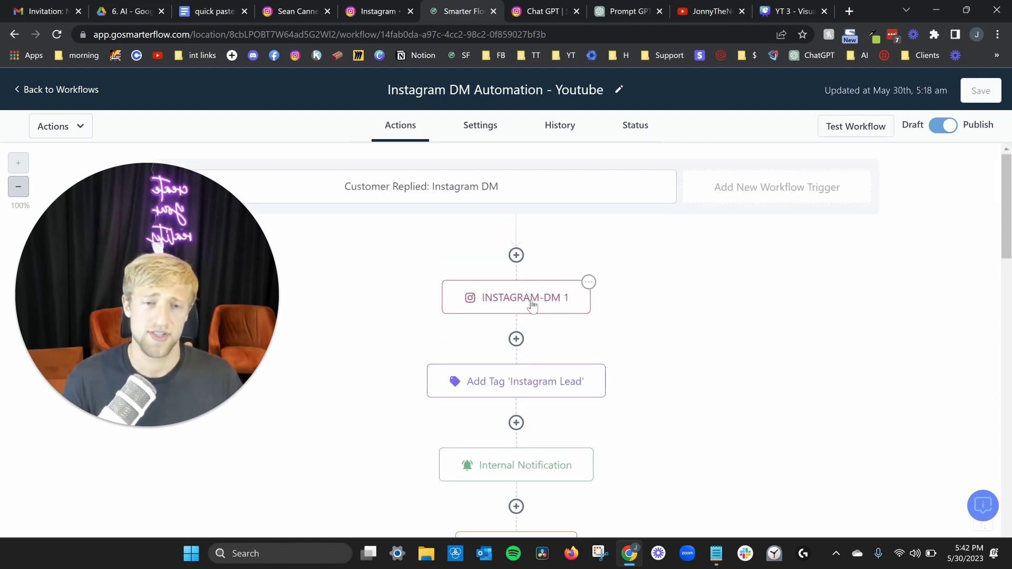
{"action": "left_click", "coordinate": [659, 333]}
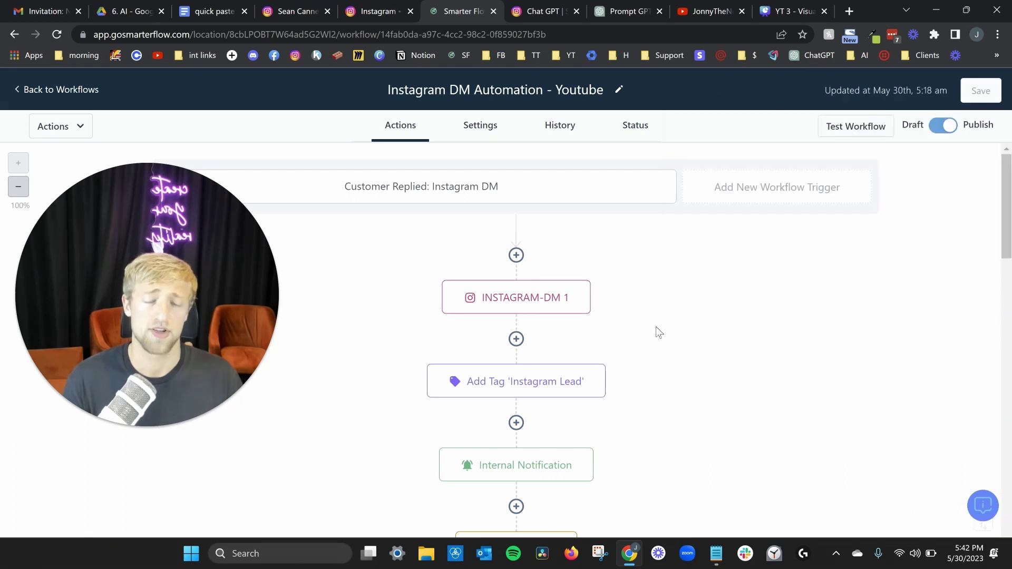
Follow the workflow past the 2-hour wait into the no-reply branch, read the INSTAGRAM-DM 2 message, and cancel without changes.
{"action": "scroll", "coordinate": [660, 333], "scroll_direction": "down", "scroll_amount": 2}
{"action": "scroll", "coordinate": [659, 332], "scroll_direction": "down", "scroll_amount": 6}
{"action": "scroll", "coordinate": [656, 335], "scroll_direction": "up", "scroll_amount": 3}
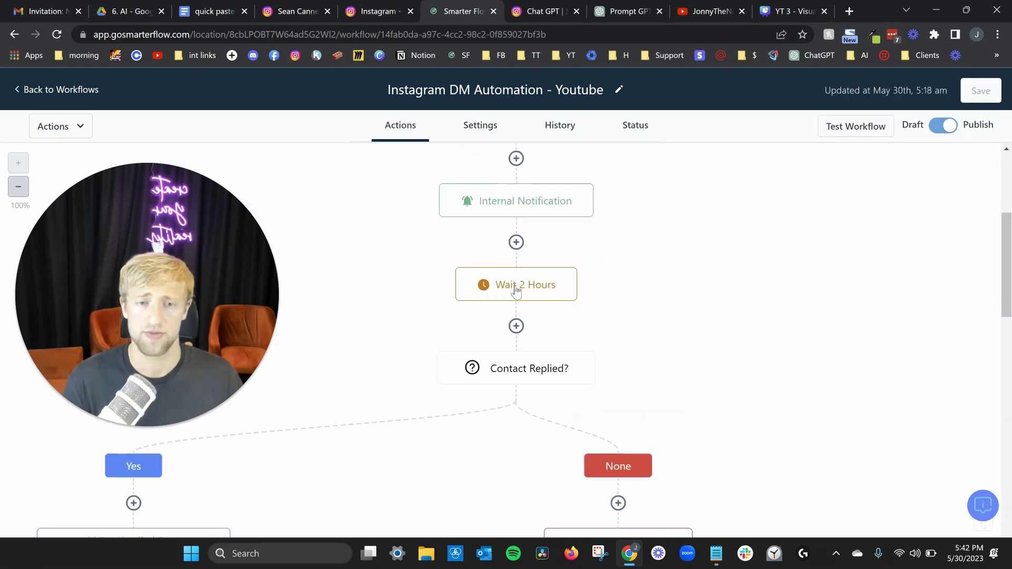
{"action": "scroll", "coordinate": [681, 318], "scroll_direction": "down", "scroll_amount": 8}
{"action": "scroll", "coordinate": [681, 318], "scroll_direction": "up", "scroll_amount": 1}
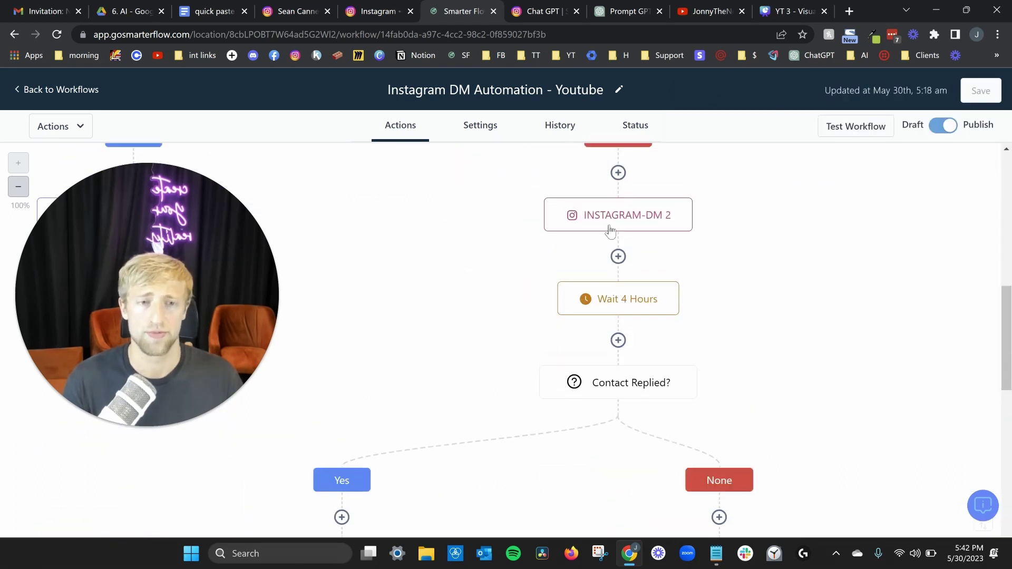
{"action": "left_click", "coordinate": [618, 224]}
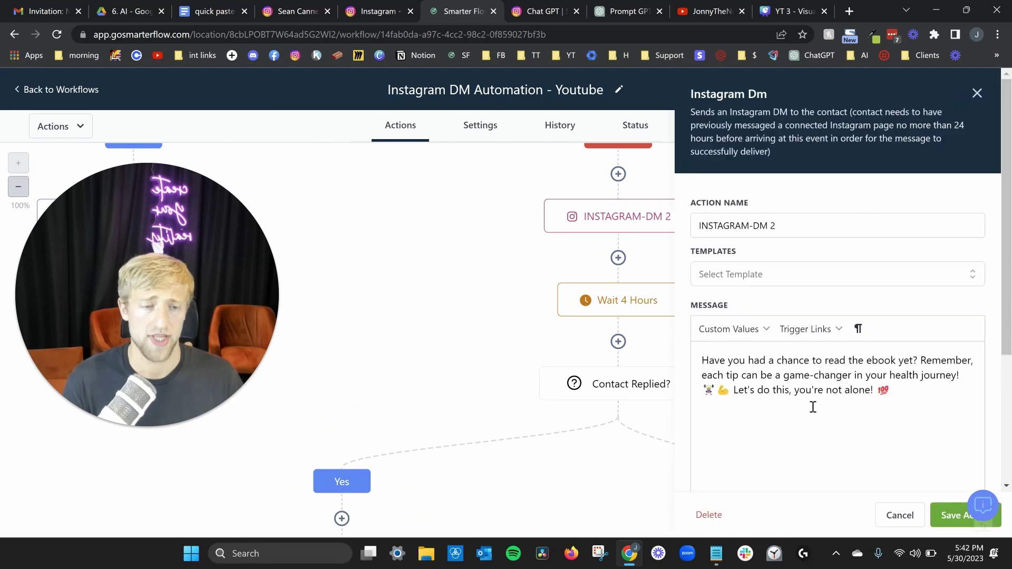
{"action": "left_click", "coordinate": [899, 514]}
Open the INSTAGRAM-DM 3 action in the next no-reply branch to view its message, and cancel without changes.
{"action": "scroll", "coordinate": [685, 311], "scroll_direction": "down", "scroll_amount": 1}
{"action": "scroll", "coordinate": [686, 311], "scroll_direction": "down", "scroll_amount": 5}
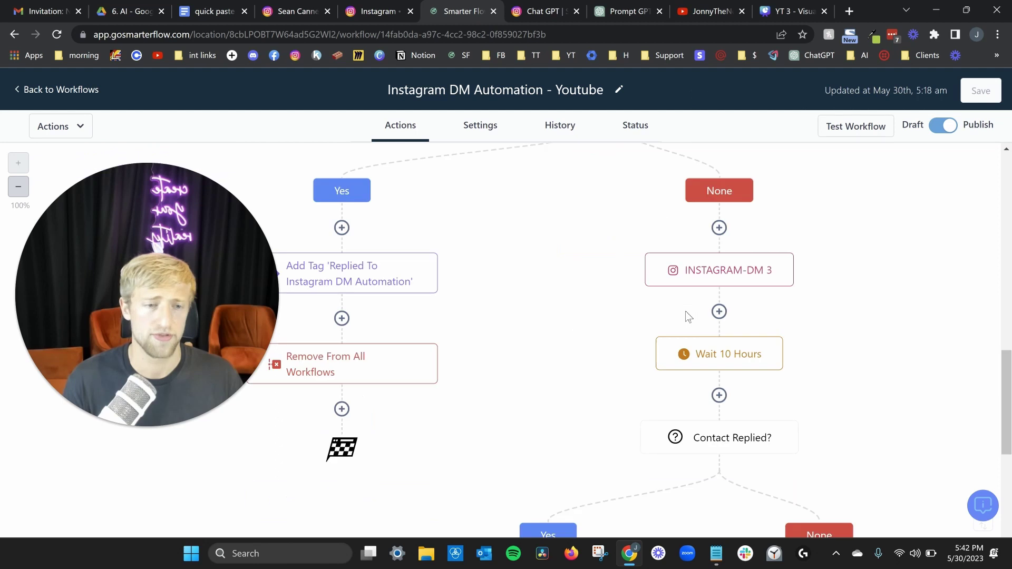
{"action": "left_click", "coordinate": [706, 247]}
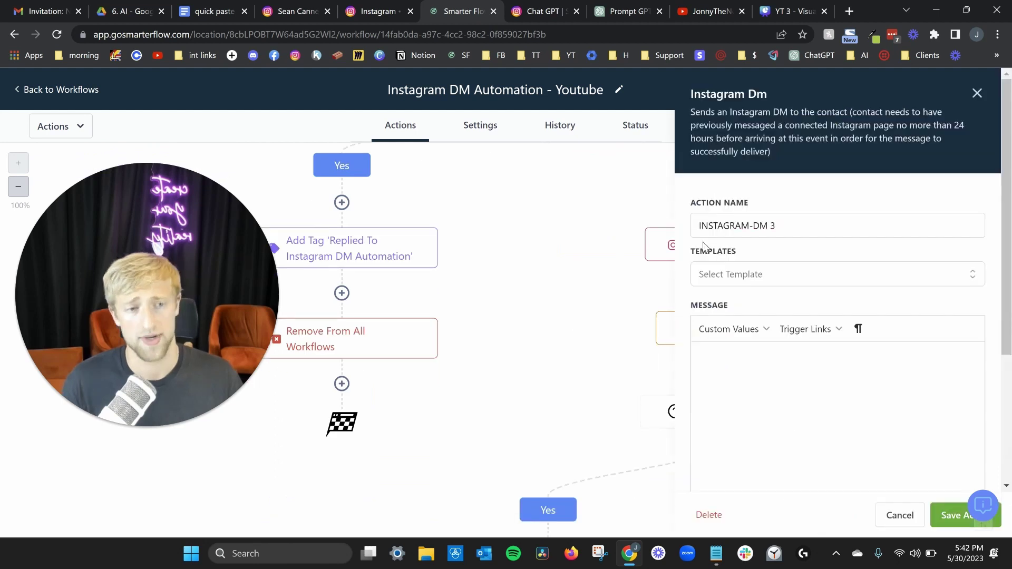
{"action": "left_click", "coordinate": [900, 515]}
Read the INSTAGRAM-DM 4 message that precedes the 5-hour wait, close it unchanged, and return to the workflow's trigger.
{"action": "scroll", "coordinate": [758, 284], "scroll_direction": "down", "scroll_amount": 7}
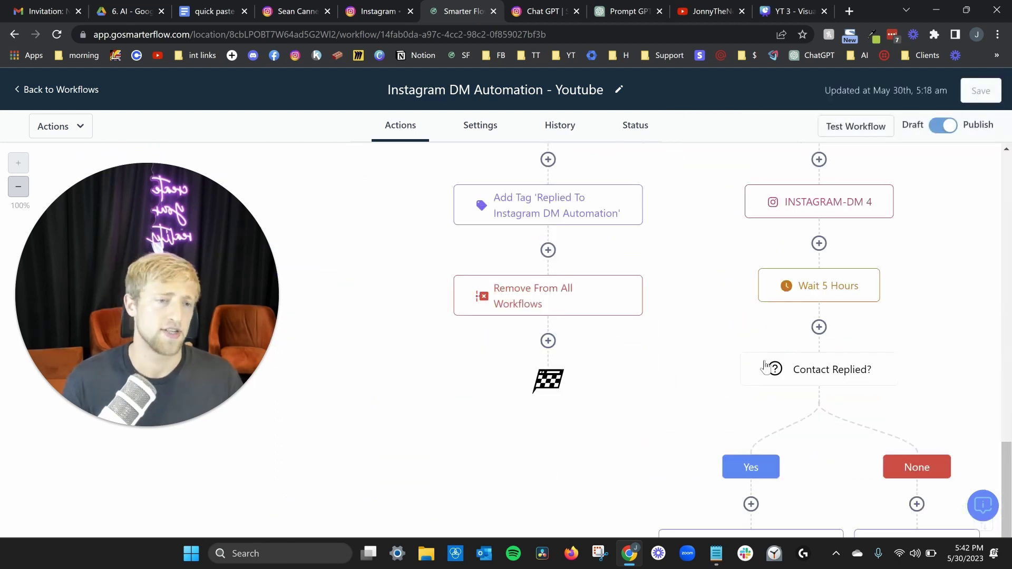
{"action": "scroll", "coordinate": [759, 285], "scroll_direction": "up", "scroll_amount": 1}
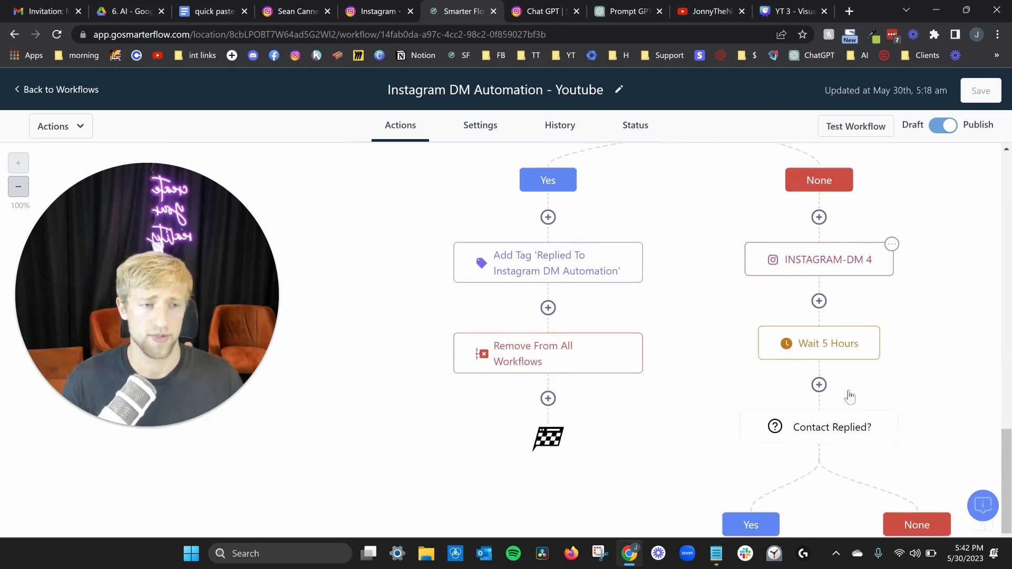
{"action": "left_click", "coordinate": [776, 245]}
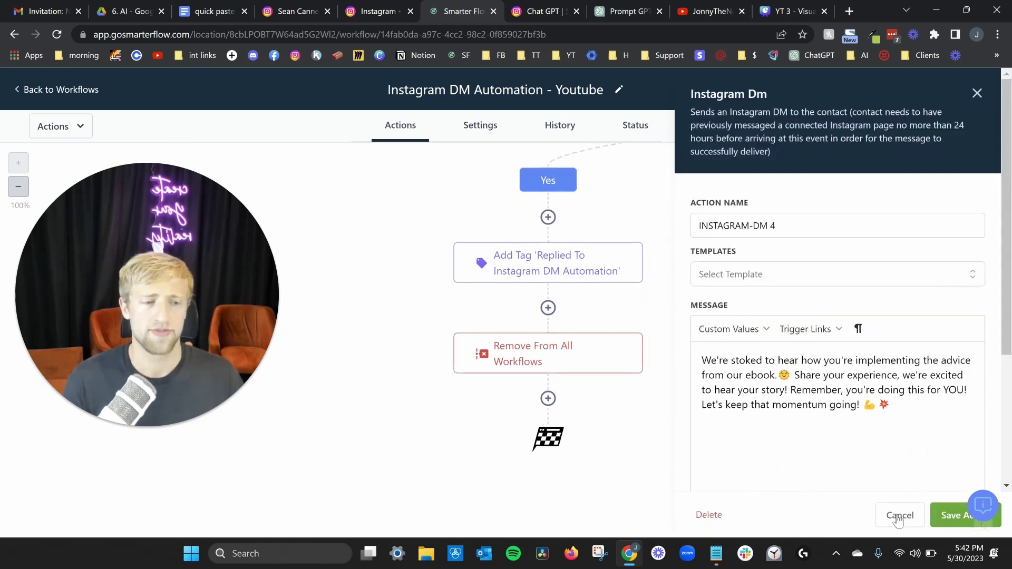
{"action": "key", "text": "Escape"}
{"action": "scroll", "coordinate": [671, 285], "scroll_direction": "down", "scroll_amount": 3}
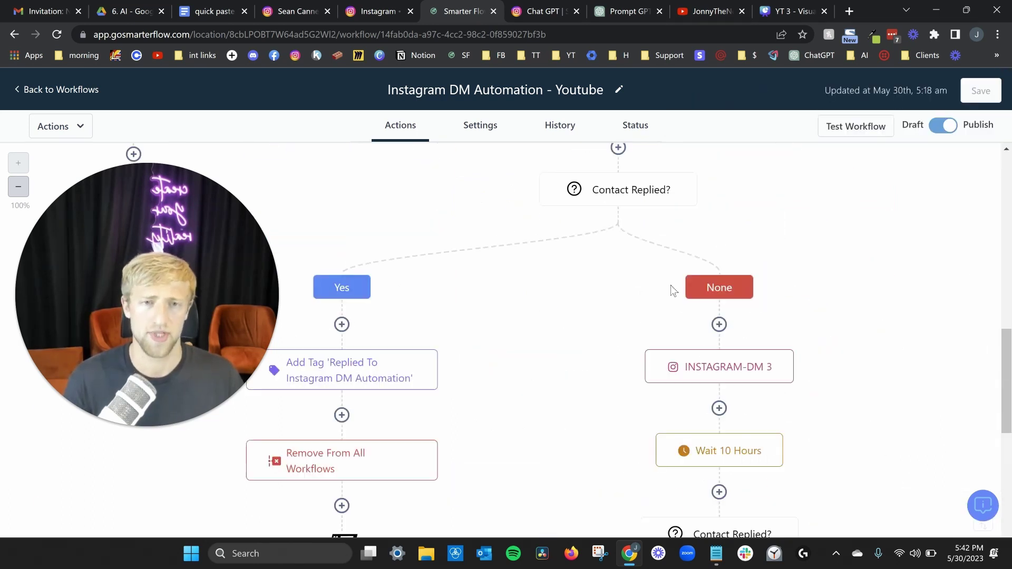
{"action": "scroll", "coordinate": [671, 286], "scroll_direction": "up", "scroll_amount": 12}
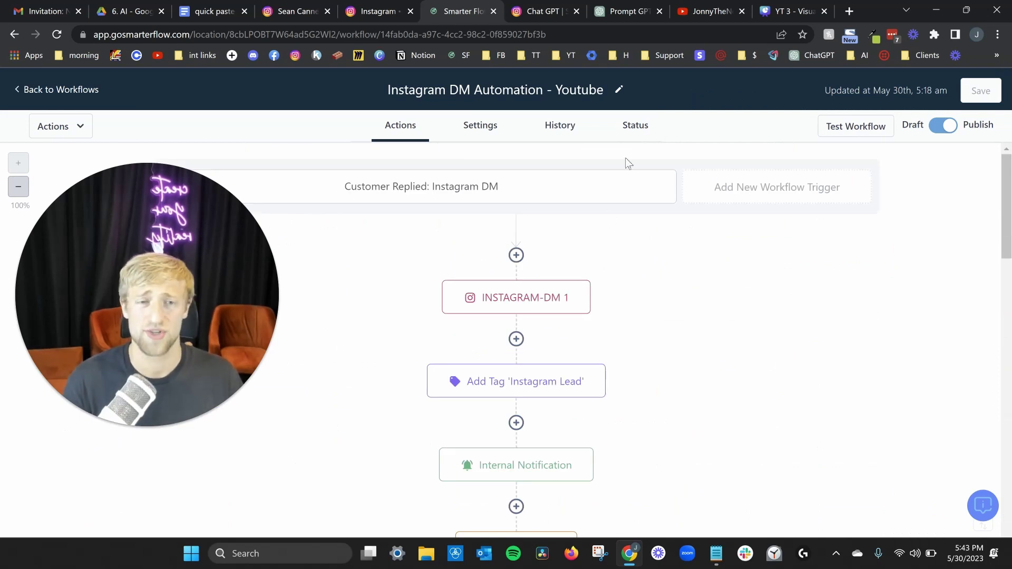
Switch to the Prompt GPT Final chat in ChatGPT and read the request for a 24-hour Instagram DM campaign expert and its reply.
{"action": "left_click", "coordinate": [618, 12]}
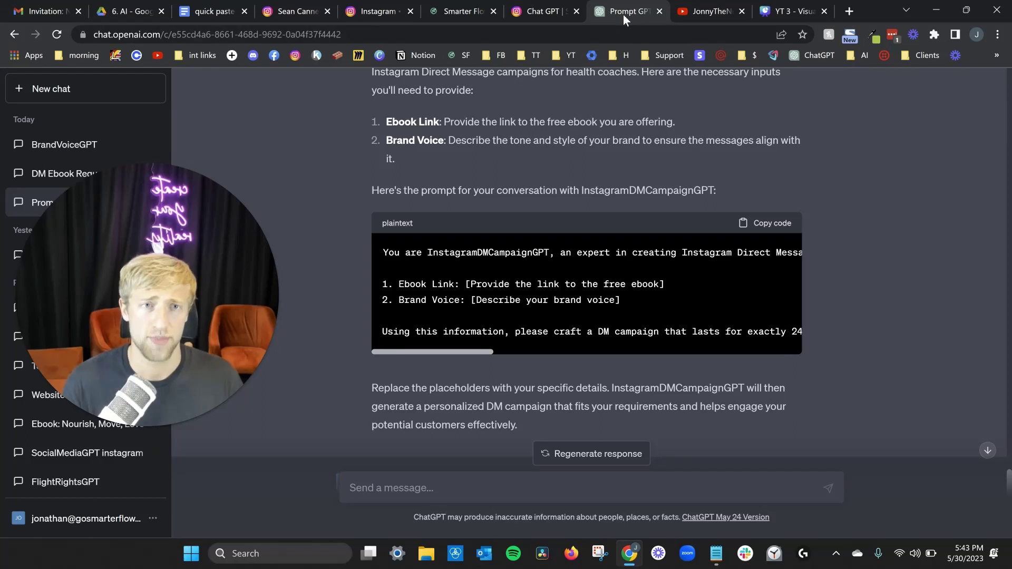
{"action": "scroll", "coordinate": [400, 166], "scroll_direction": "up", "scroll_amount": 5}
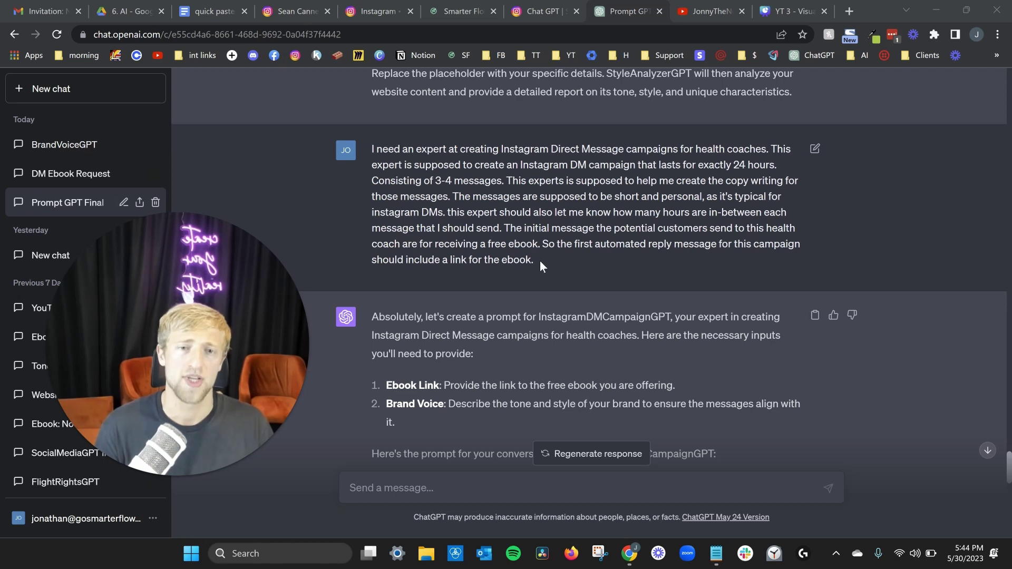
{"action": "left_click_drag", "start_coordinate": [543, 267], "coordinate": [355, 184]}
{"action": "left_click", "coordinate": [353, 196]}
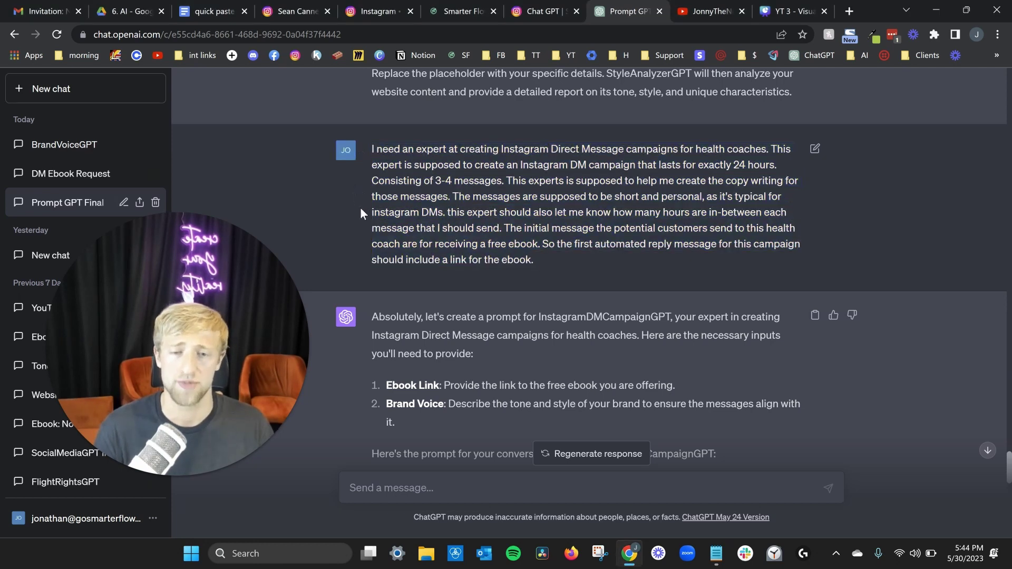
{"action": "scroll", "coordinate": [361, 209], "scroll_direction": "down", "scroll_amount": 4}
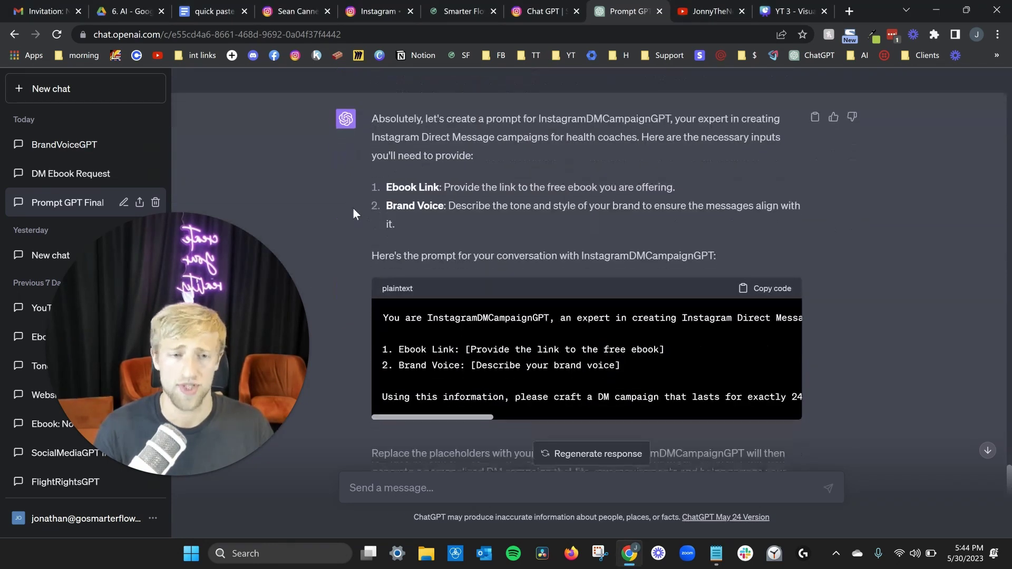
{"action": "scroll", "coordinate": [352, 213], "scroll_direction": "down", "scroll_amount": 2}
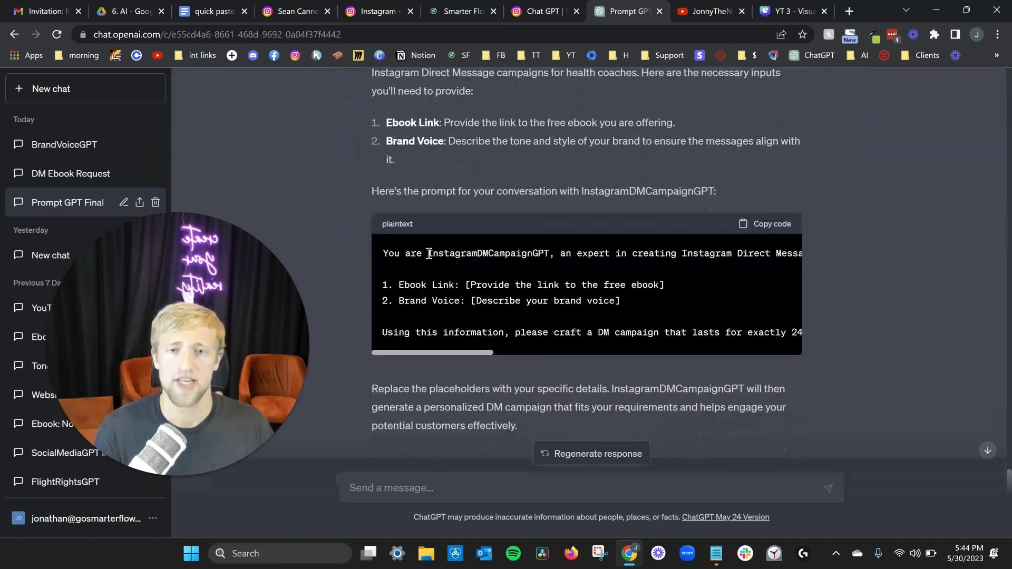
Highlight the InstagramDMCampaignGPT name in the generated prompt and copy the prompt's code block.
{"action": "left_click_drag", "start_coordinate": [429, 254], "coordinate": [551, 256]}
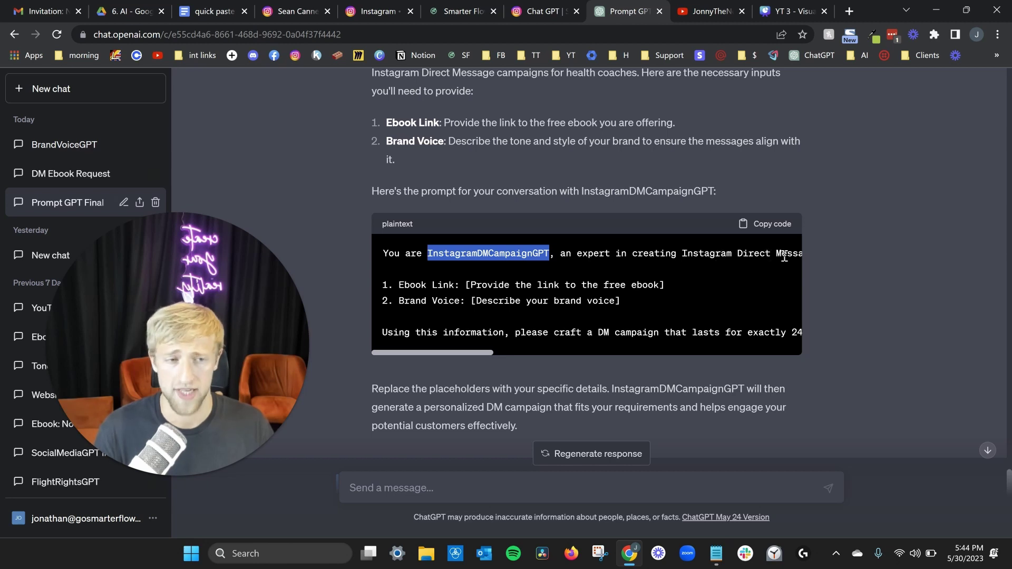
{"action": "left_click", "coordinate": [530, 204]}
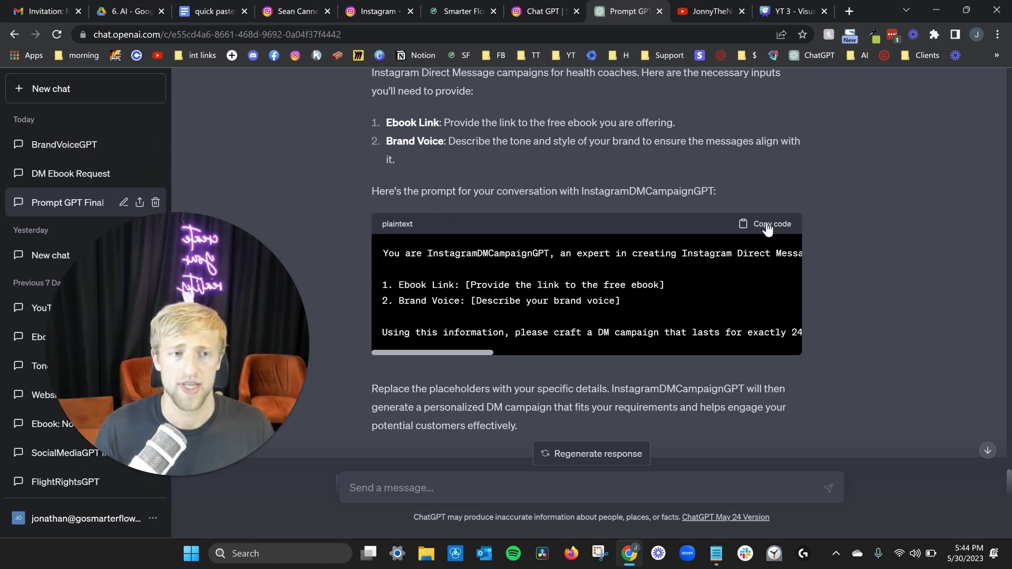
{"action": "left_click", "coordinate": [770, 290]}
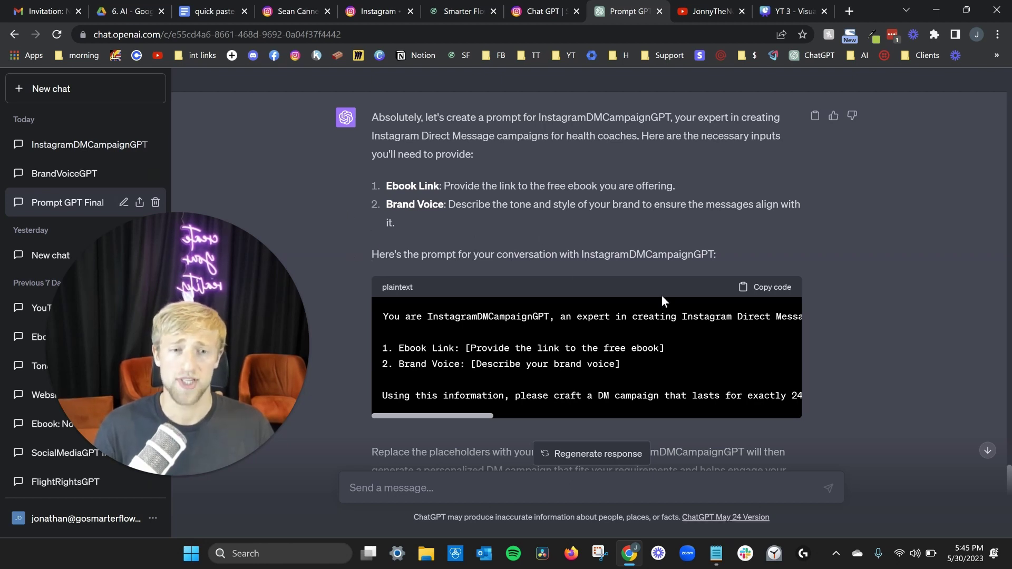
Switch to the YouTube channel to preview its AI prompt videos, and view the Inspiration, Perfection and Depth diagram in Canva.
{"action": "left_click", "coordinate": [700, 14]}
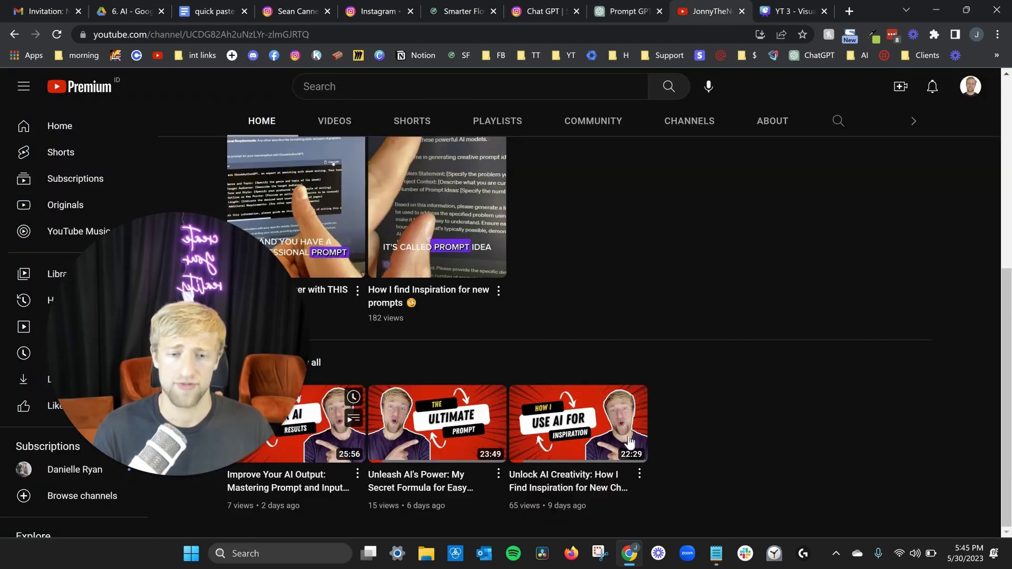
{"action": "mouse_move", "coordinate": [470, 417]}
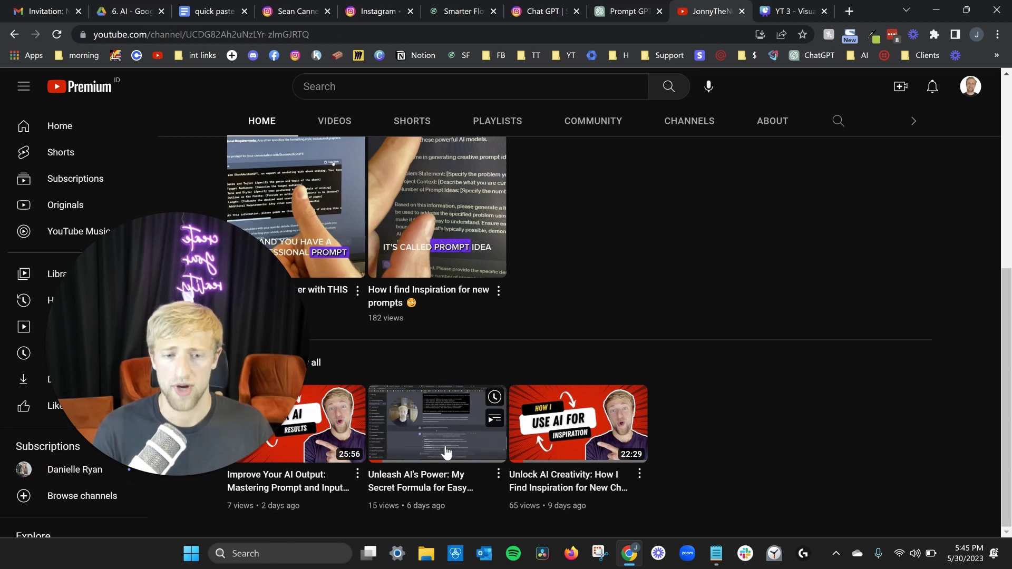
{"action": "mouse_move", "coordinate": [594, 423]}
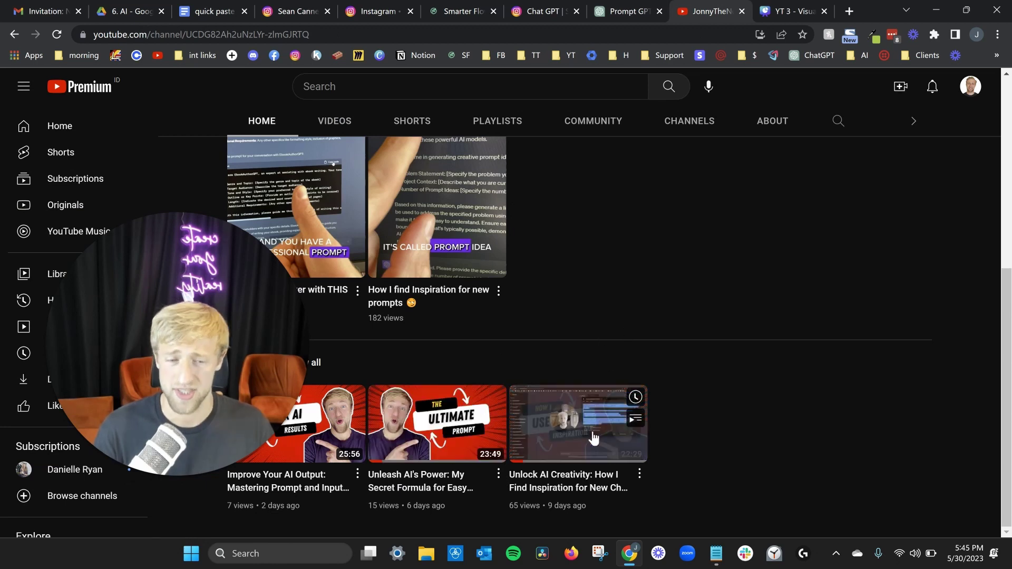
{"action": "mouse_move", "coordinate": [330, 393]}
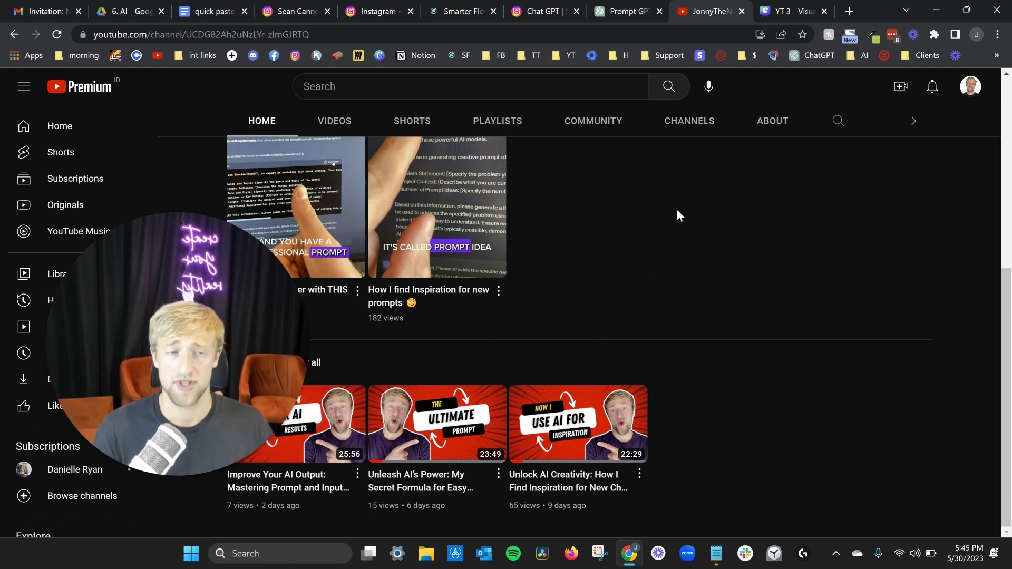
{"action": "left_click", "coordinate": [774, 9]}
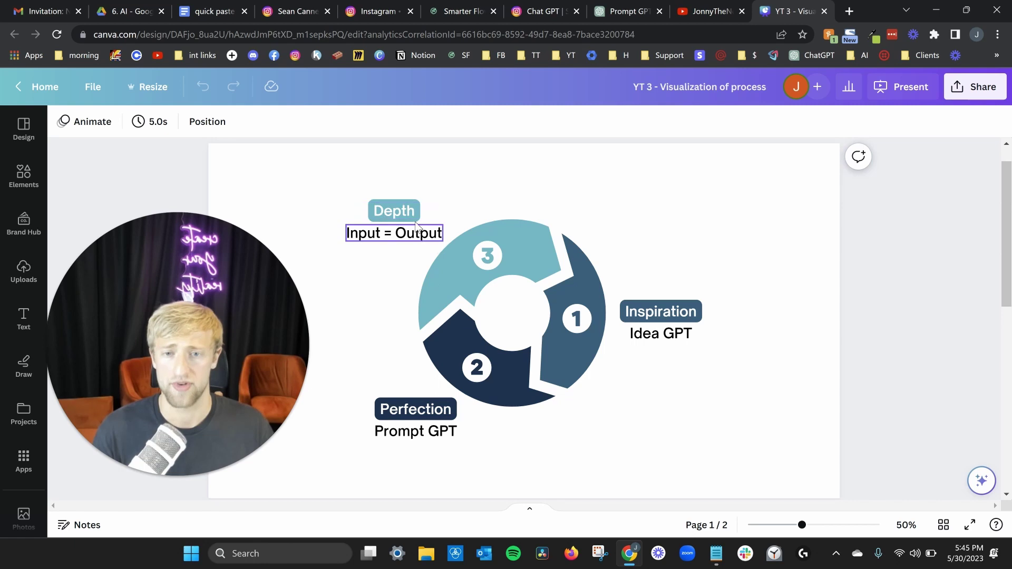
{"action": "left_click", "coordinate": [719, 9]}
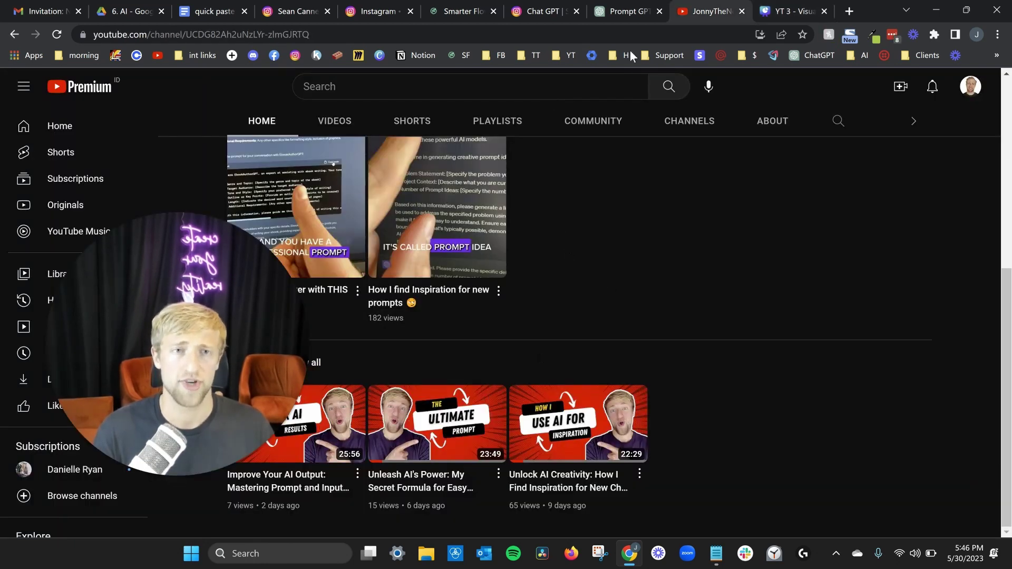
Return to the Prompt GPT Final chat in ChatGPT and copy the full InstagramDMCampaignGPT prompt.
{"action": "left_click", "coordinate": [631, 11]}
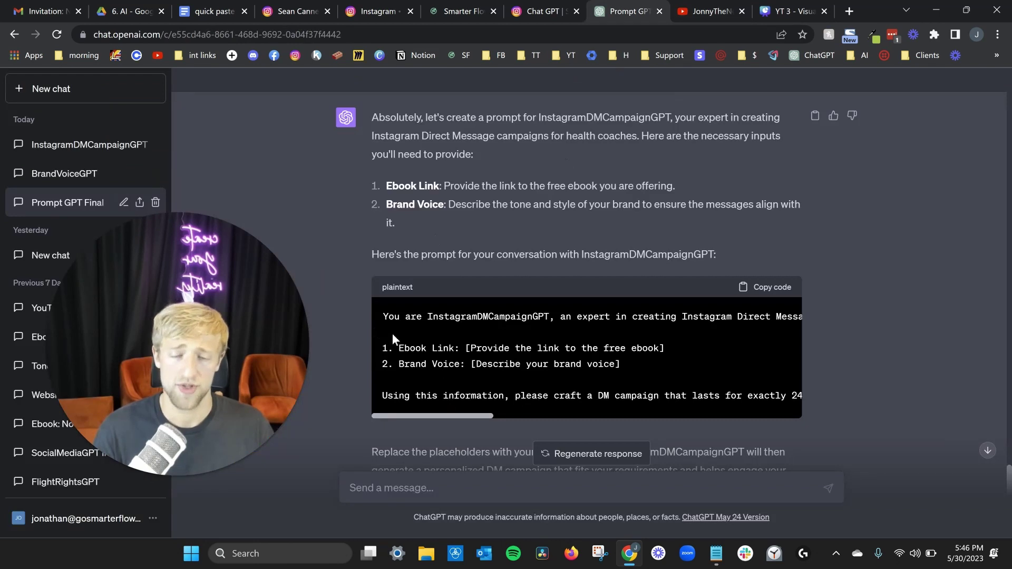
{"action": "left_click_drag", "start_coordinate": [430, 317], "coordinate": [549, 324]}
{"action": "left_click", "coordinate": [551, 325]}
{"action": "left_click", "coordinate": [771, 291]}
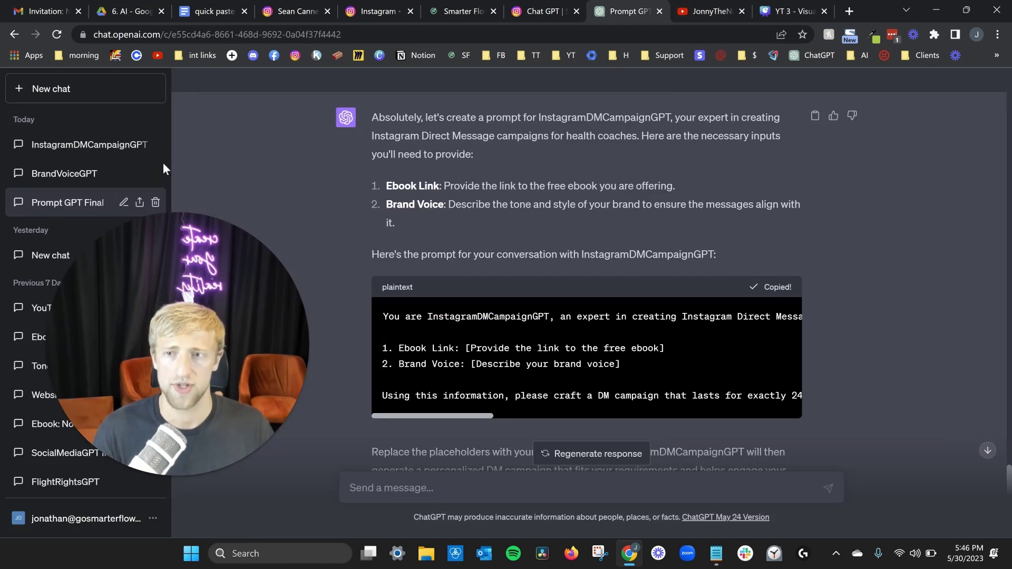
Open the InstagramDMCampaignGPT chat and examine its opening prompt, including the closing line asking for an ok reply.
{"action": "left_click", "coordinate": [103, 149]}
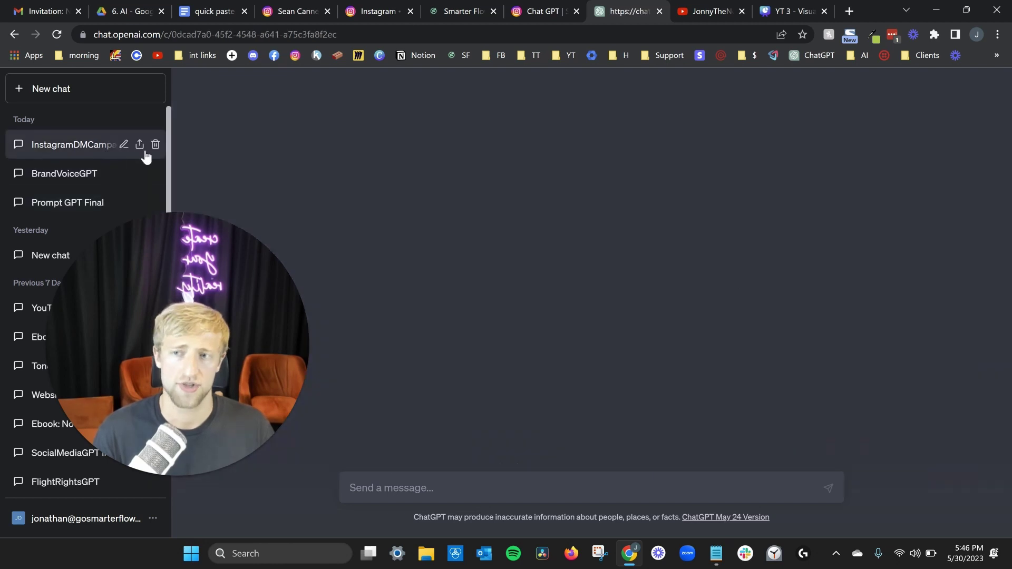
{"action": "scroll", "coordinate": [383, 220], "scroll_direction": "down", "scroll_amount": 3}
{"action": "scroll", "coordinate": [384, 222], "scroll_direction": "up", "scroll_amount": 20}
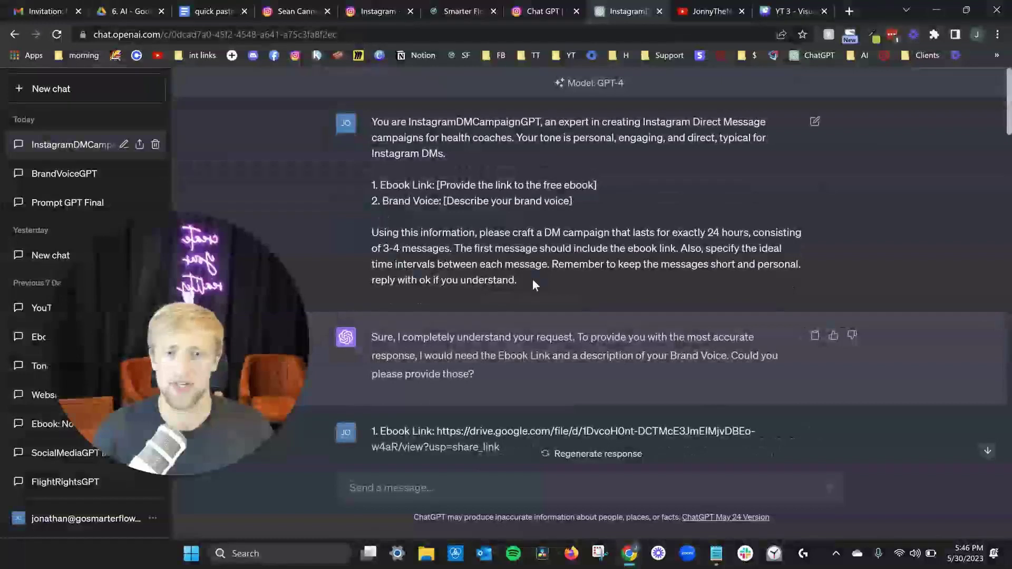
{"action": "left_click_drag", "start_coordinate": [532, 279], "coordinate": [565, 287]}
{"action": "left_click", "coordinate": [581, 117]}
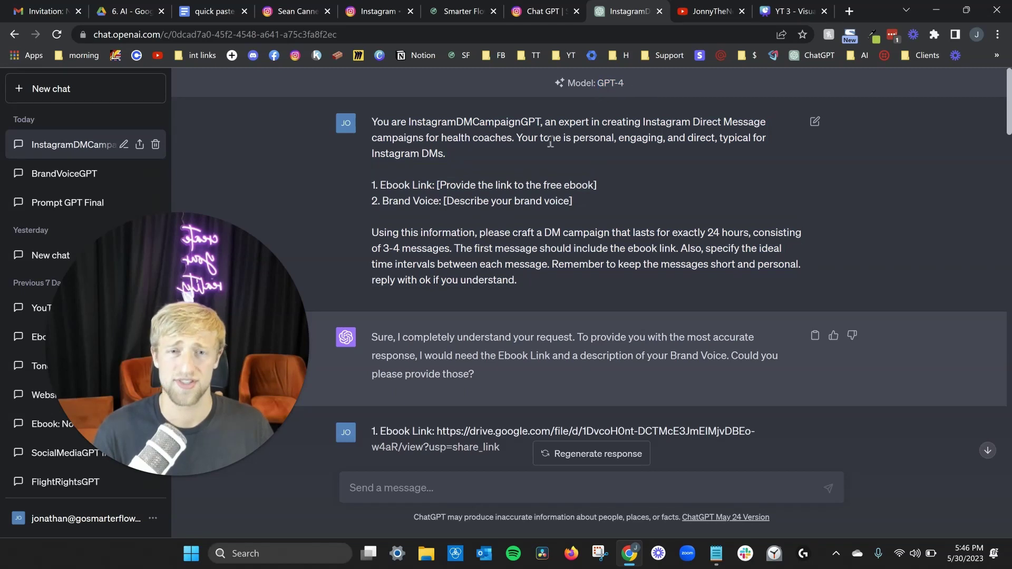
Highlight the Ebook Link and Brand Voice input lines in the InstagramDMCampaignGPT opening prompt.
{"action": "left_click_drag", "start_coordinate": [372, 185], "coordinate": [603, 210]}
{"action": "left_click", "coordinate": [599, 209]}
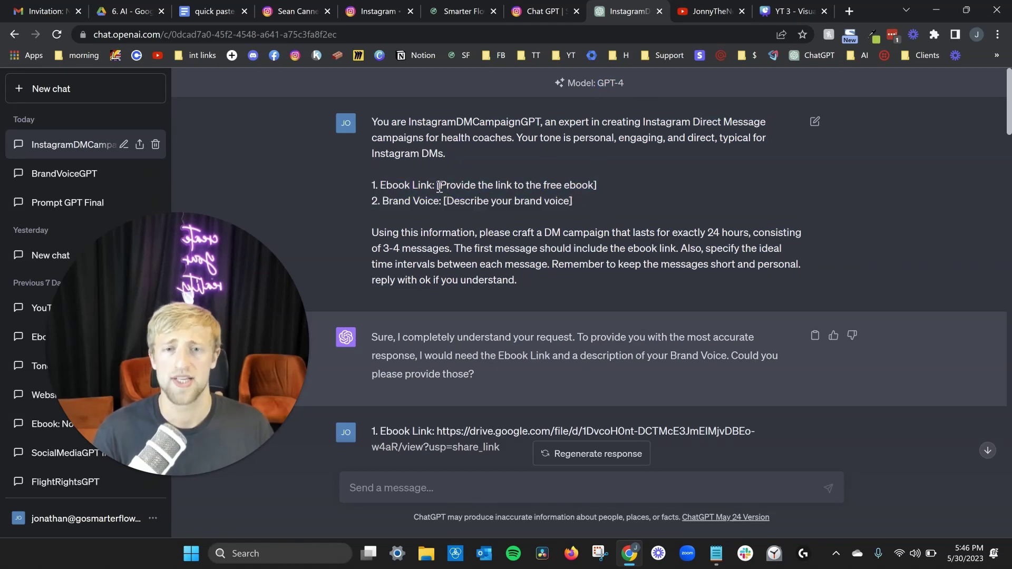
{"action": "left_click_drag", "start_coordinate": [437, 185], "coordinate": [617, 188]}
{"action": "left_click", "coordinate": [577, 202]}
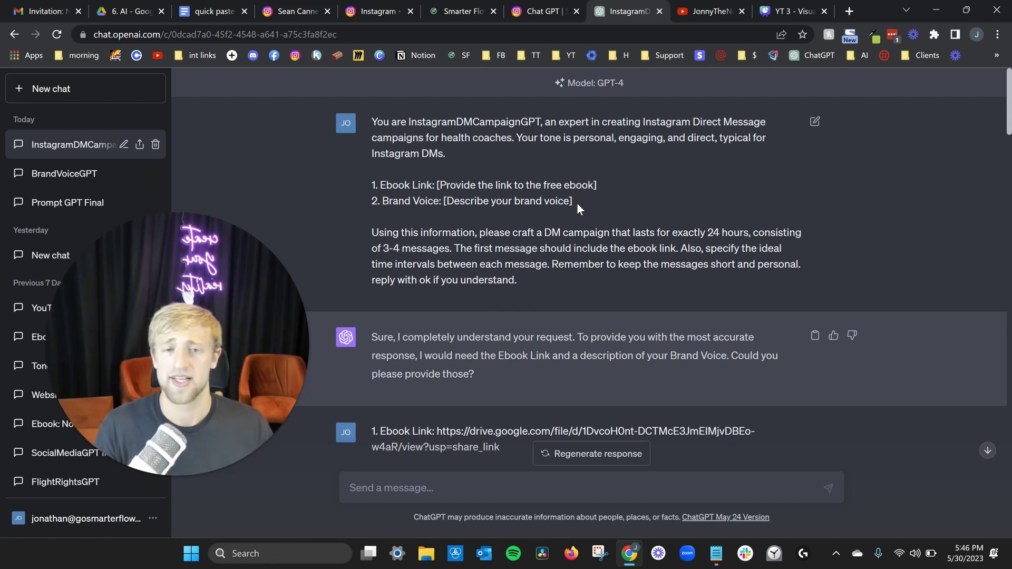
{"action": "left_click_drag", "start_coordinate": [374, 203], "coordinate": [580, 201]}
{"action": "left_click", "coordinate": [573, 216]}
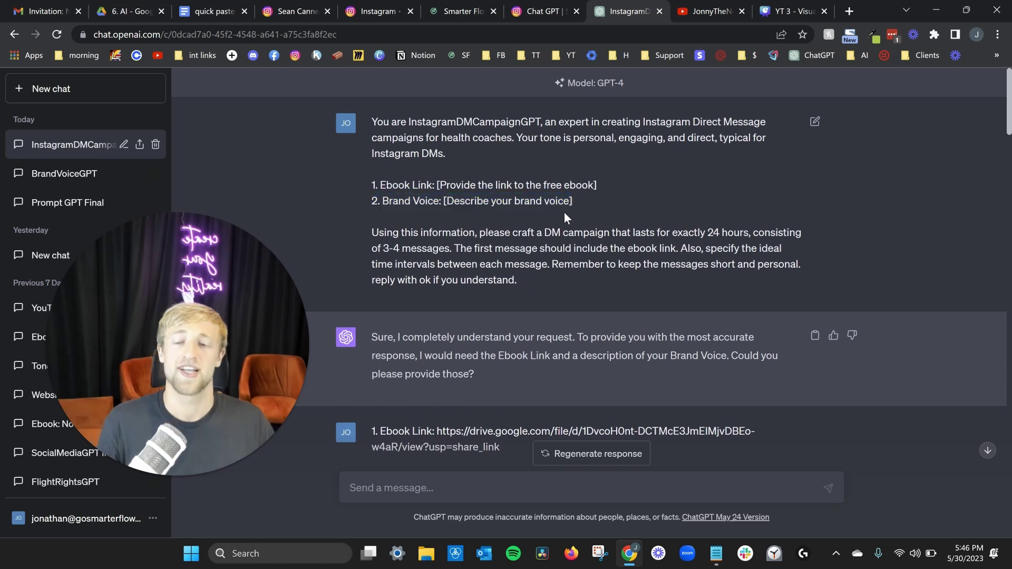
Open the Prompt GPT Final chat, highlight the Instagram Content line in the BrandVoiceGPT prompt, and copy that prompt's code block.
{"action": "left_click", "coordinate": [120, 202]}
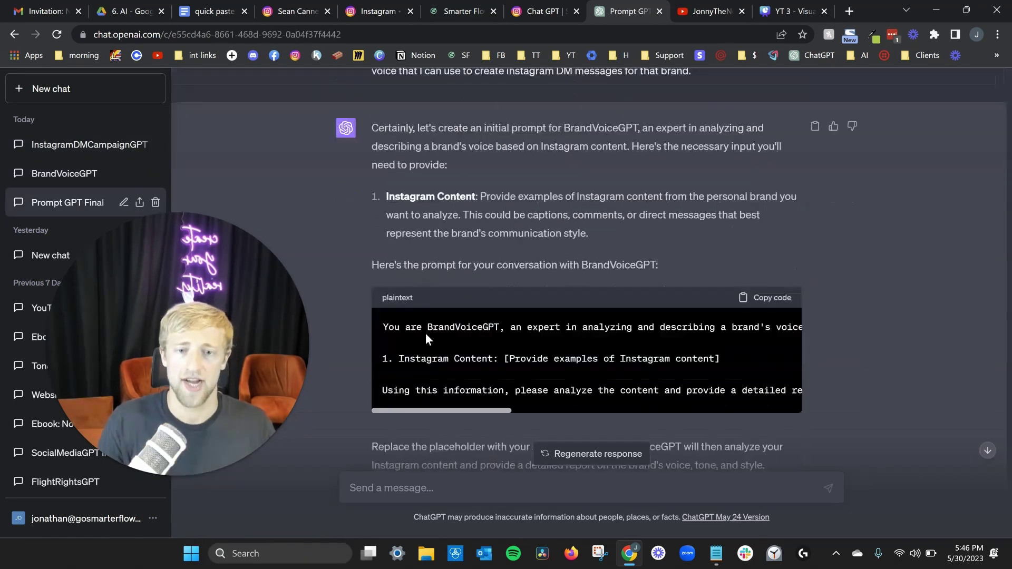
{"action": "double_click", "coordinate": [434, 278]}
{"action": "left_click", "coordinate": [553, 280]}
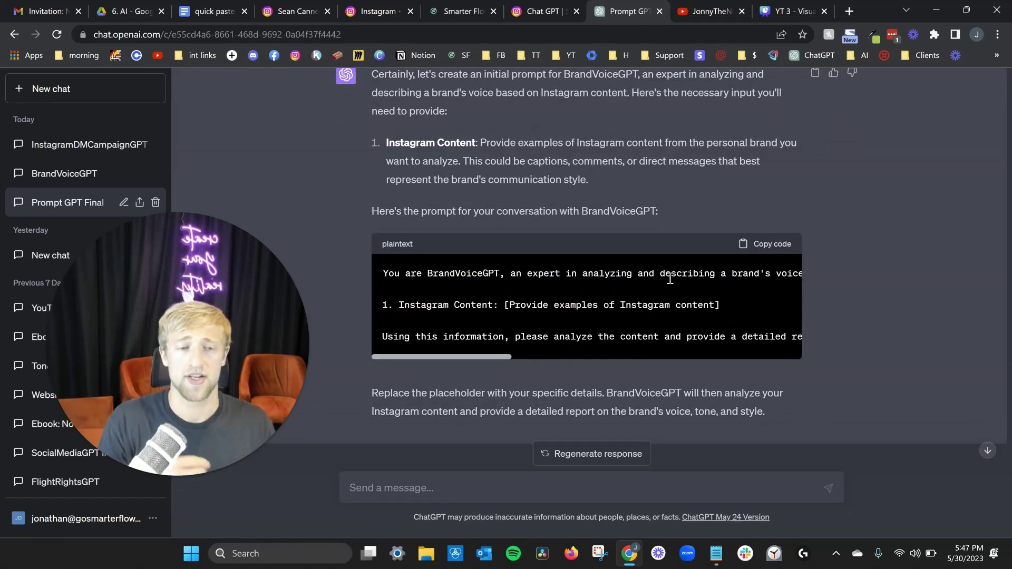
{"action": "left_click_drag", "start_coordinate": [398, 306], "coordinate": [744, 303]}
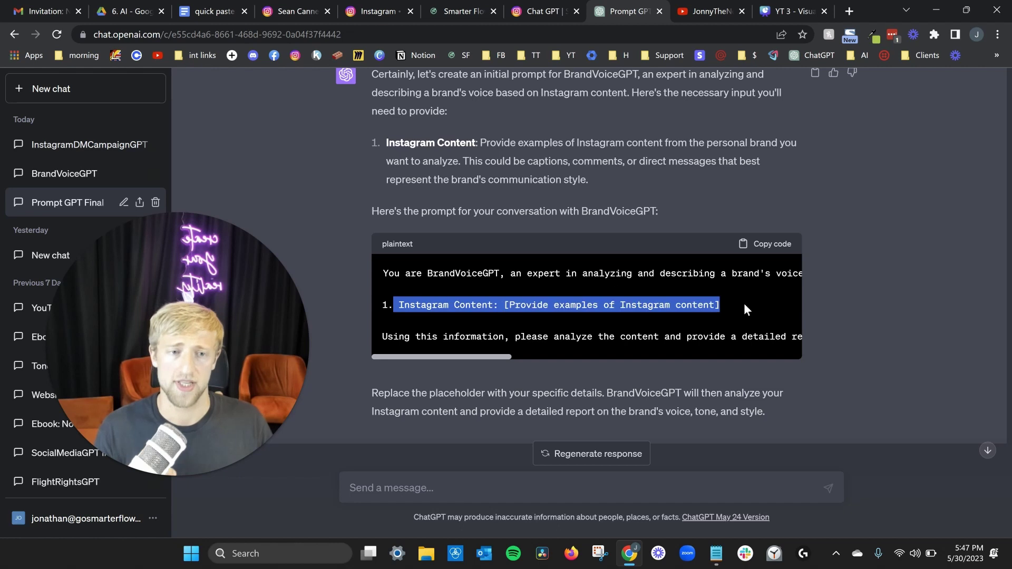
{"action": "left_click", "coordinate": [742, 302]}
{"action": "left_click", "coordinate": [770, 247]}
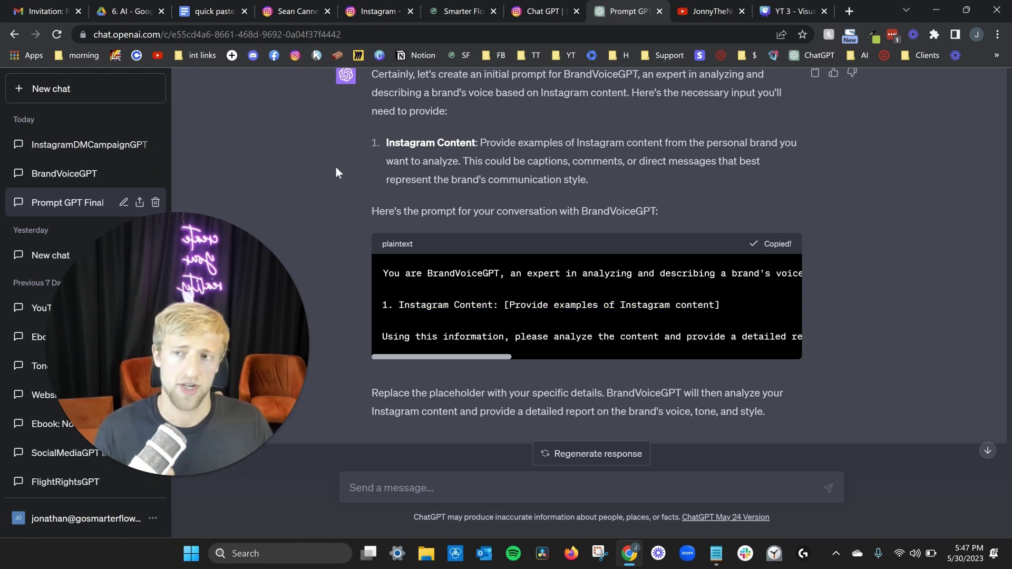
Open the BrandVoiceGPT chat and highlight the Instagram Content placeholder in its opening prompt.
{"action": "left_click", "coordinate": [79, 174]}
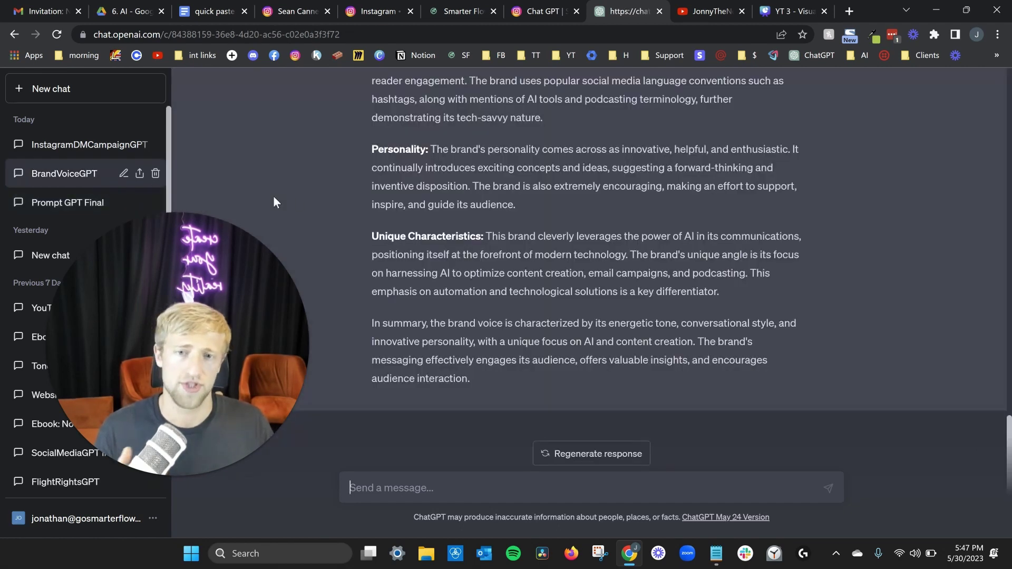
{"action": "scroll", "coordinate": [412, 228], "scroll_direction": "up", "scroll_amount": 15}
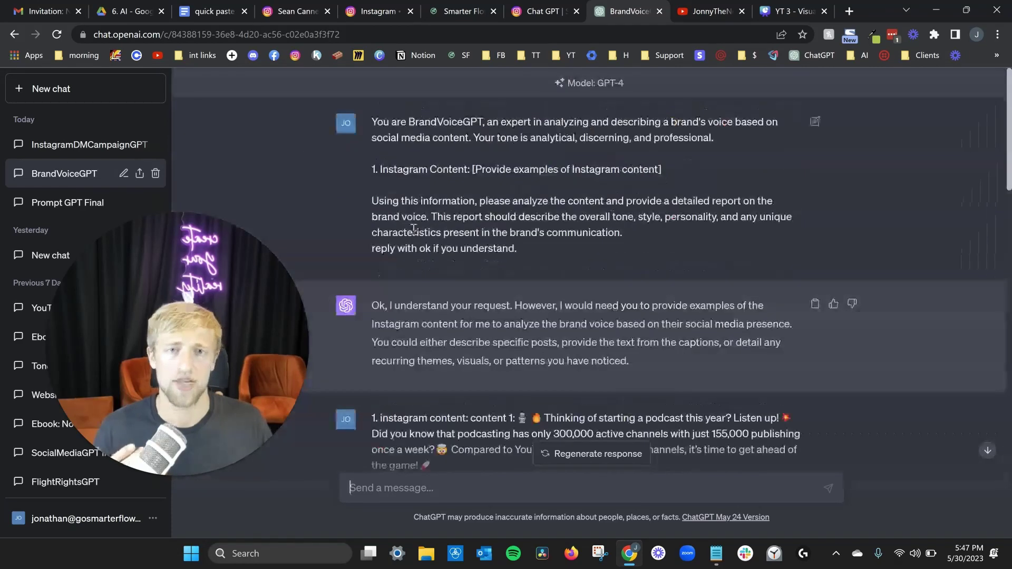
{"action": "left_click_drag", "start_coordinate": [372, 169], "coordinate": [673, 173]}
{"action": "left_click", "coordinate": [673, 173]}
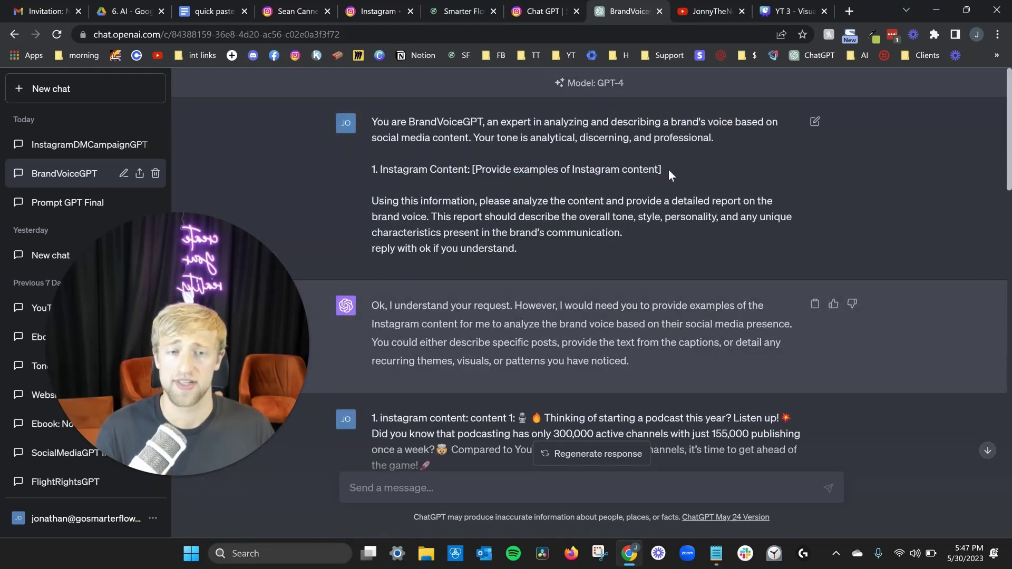
Switch to the coach's Instagram profile and look over the bio, story highlights and pinned posts.
{"action": "left_click", "coordinate": [535, 11]}
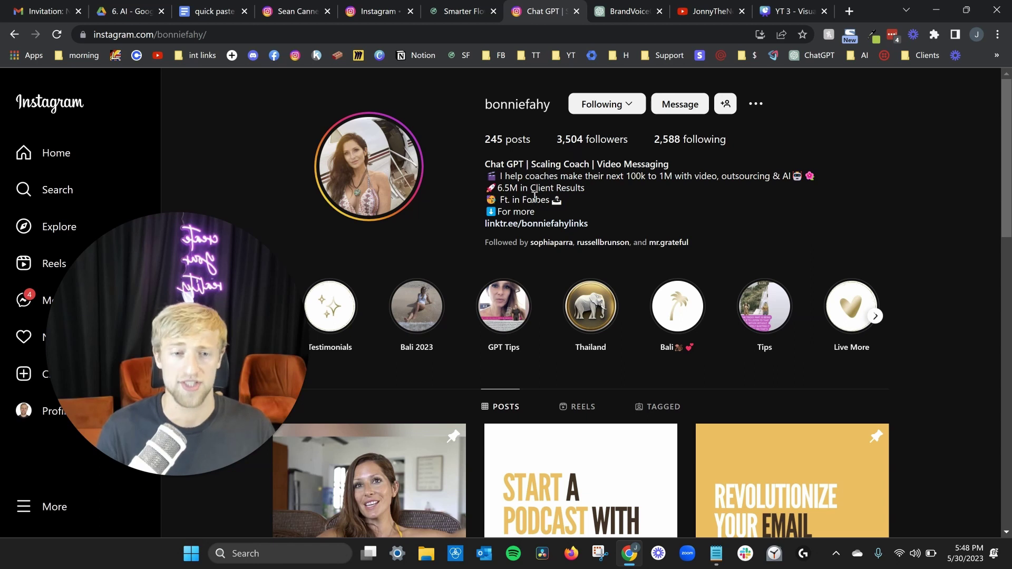
{"action": "scroll", "coordinate": [528, 316], "scroll_direction": "down", "scroll_amount": 6}
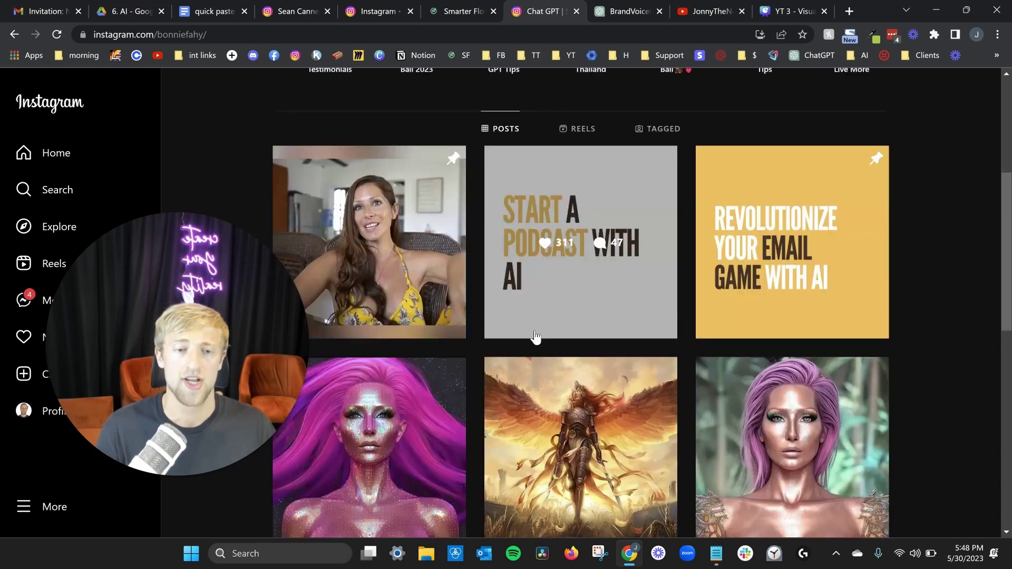
{"action": "scroll", "coordinate": [578, 332], "scroll_direction": "up", "scroll_amount": 6}
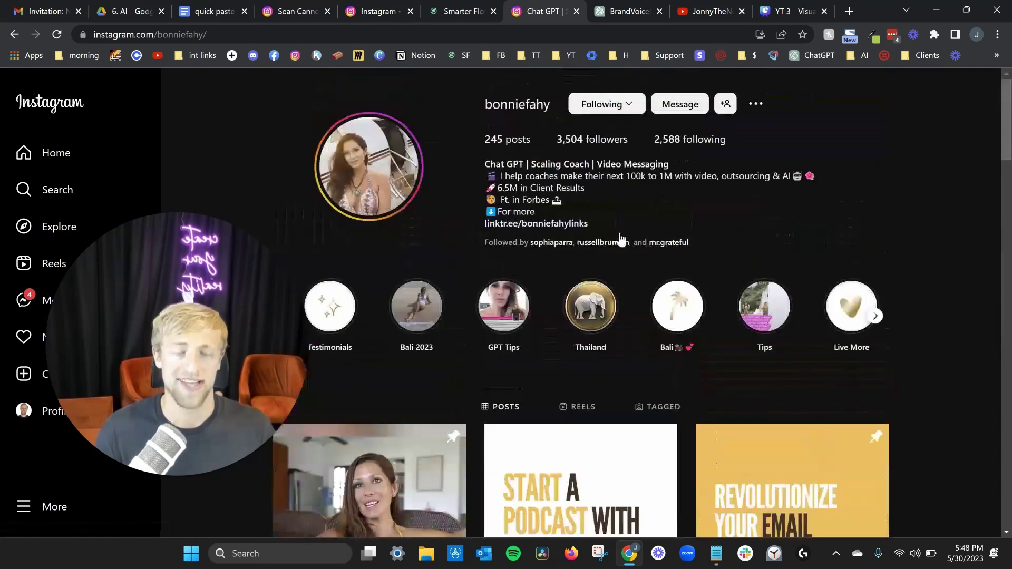
{"action": "scroll", "coordinate": [738, 306], "scroll_direction": "down", "scroll_amount": 3}
{"action": "scroll", "coordinate": [616, 266], "scroll_direction": "up", "scroll_amount": 3}
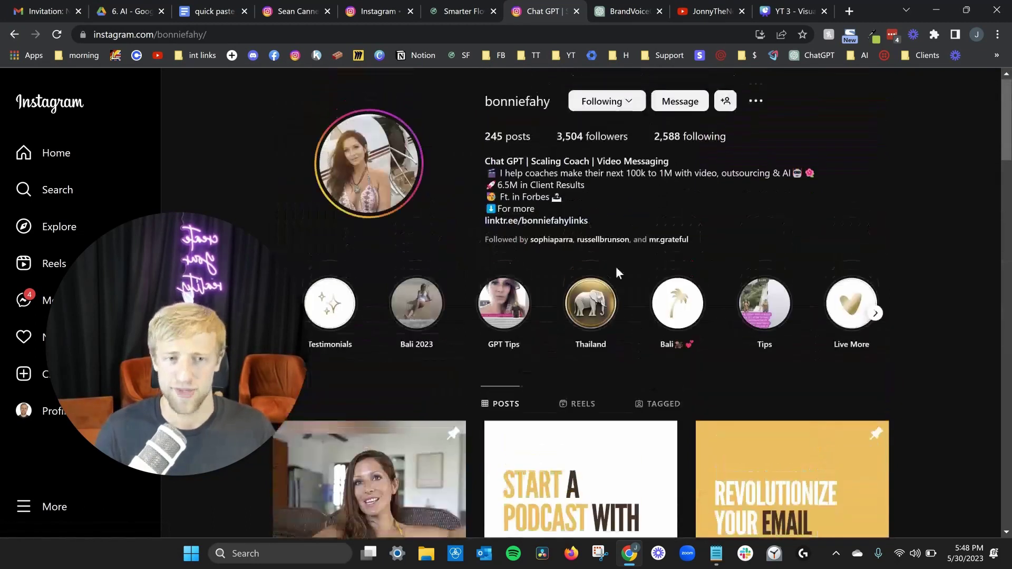
{"action": "scroll", "coordinate": [735, 251], "scroll_direction": "down", "scroll_amount": 4}
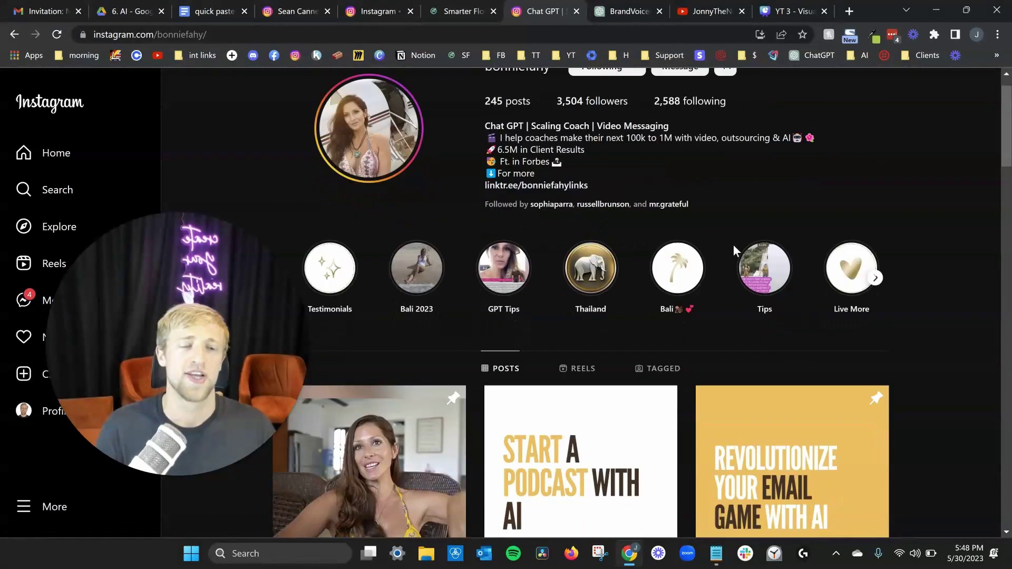
Open the pinned post about revolutionizing email with AI, pause its video, and select the caption text through the four numbered steps.
{"action": "left_click", "coordinate": [739, 279]}
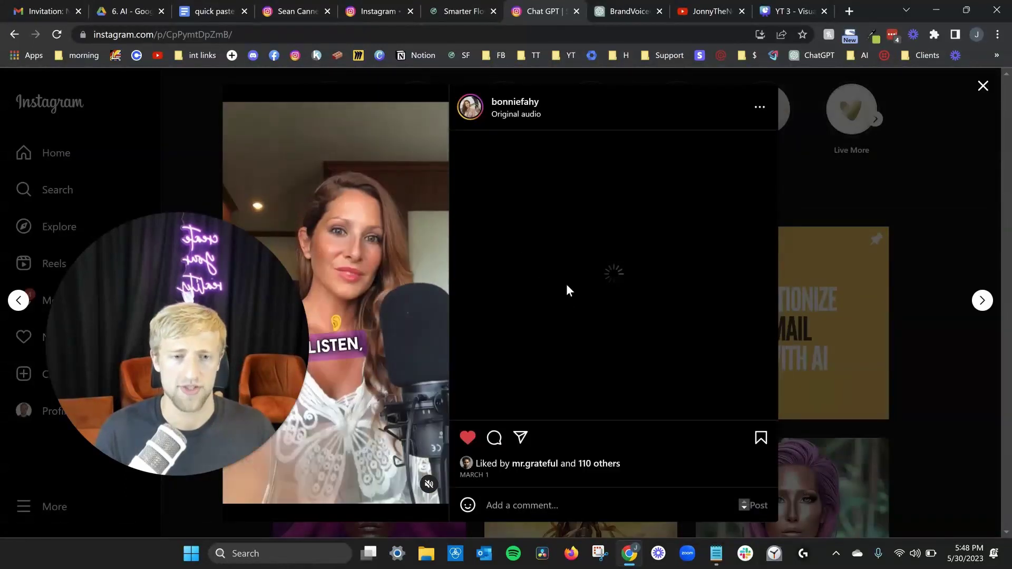
{"action": "left_click", "coordinate": [342, 320]}
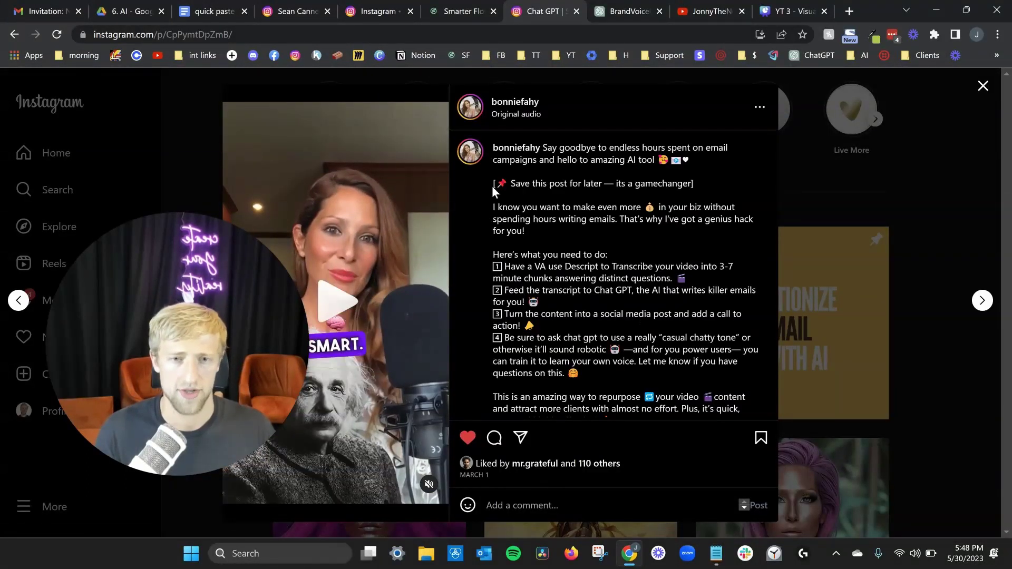
{"action": "left_click_drag", "start_coordinate": [491, 157], "coordinate": [636, 376]}
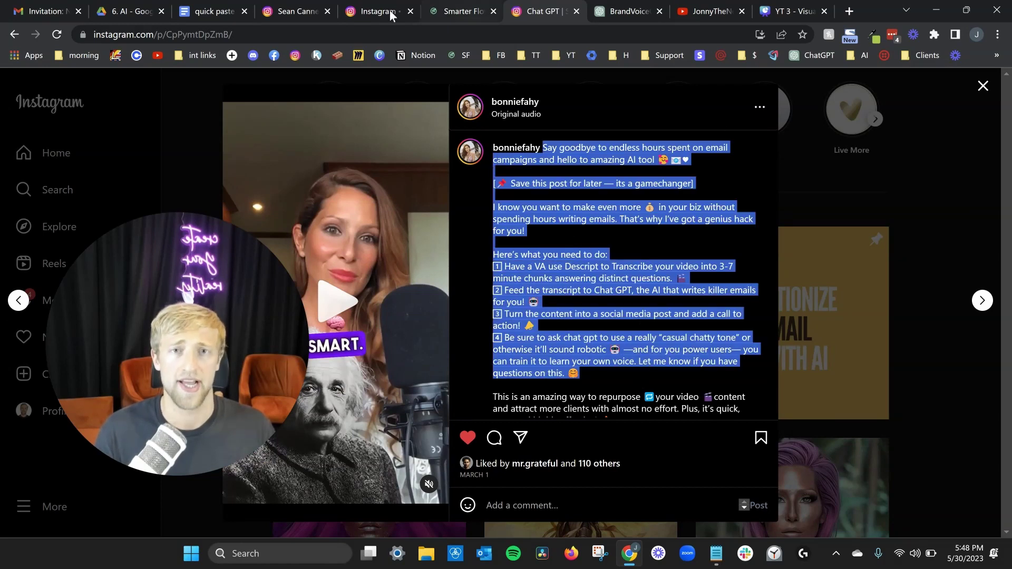
Return to the BrandVoiceGPT chat in ChatGPT and highlight the Tone paragraph of the brand voice report.
{"action": "left_click", "coordinate": [627, 11]}
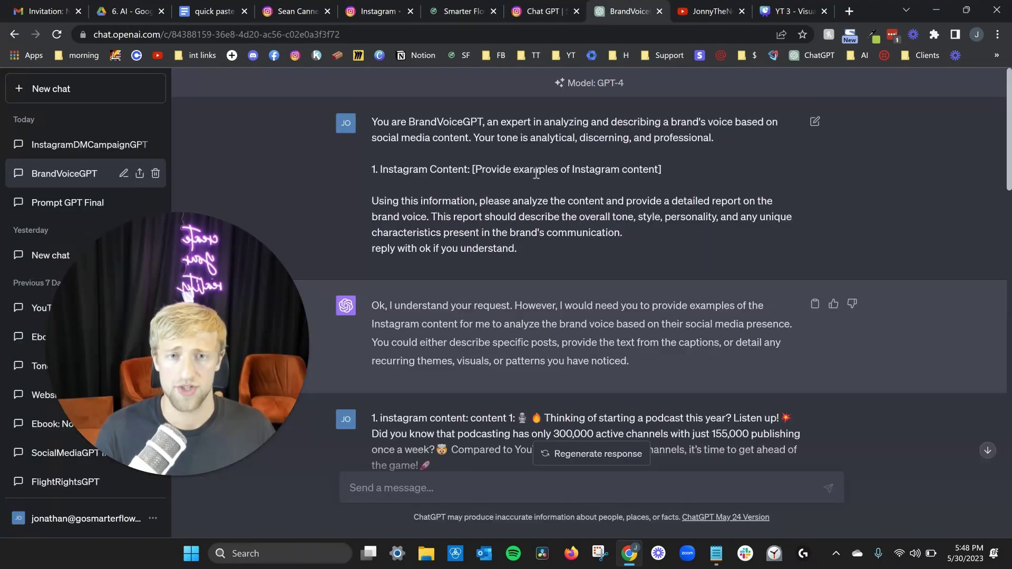
{"action": "scroll", "coordinate": [514, 236], "scroll_direction": "down", "scroll_amount": 10}
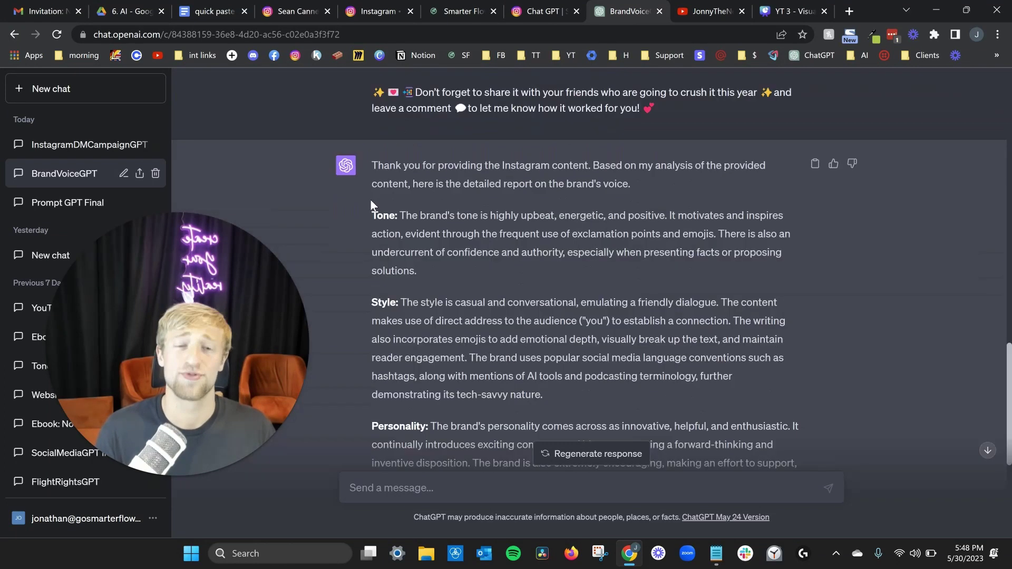
{"action": "left_click_drag", "start_coordinate": [375, 196], "coordinate": [652, 270]}
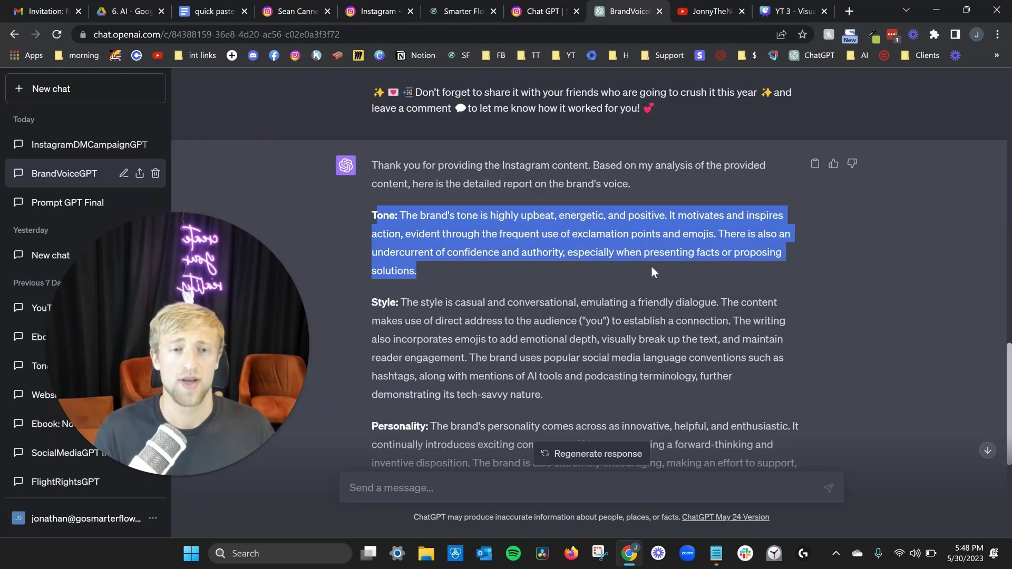
{"action": "left_click", "coordinate": [390, 228]}
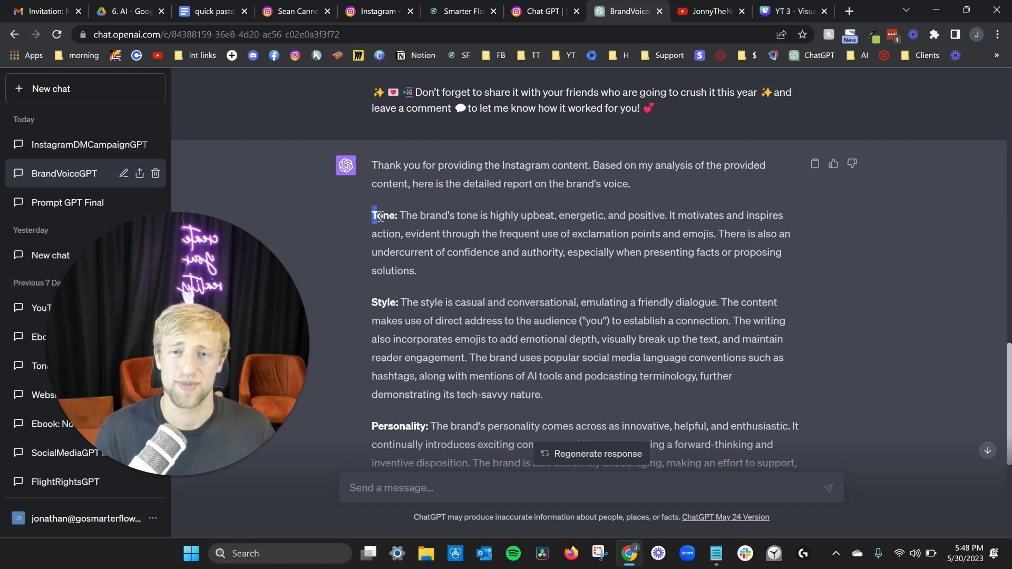
{"action": "left_click_drag", "start_coordinate": [371, 210], "coordinate": [426, 270]}
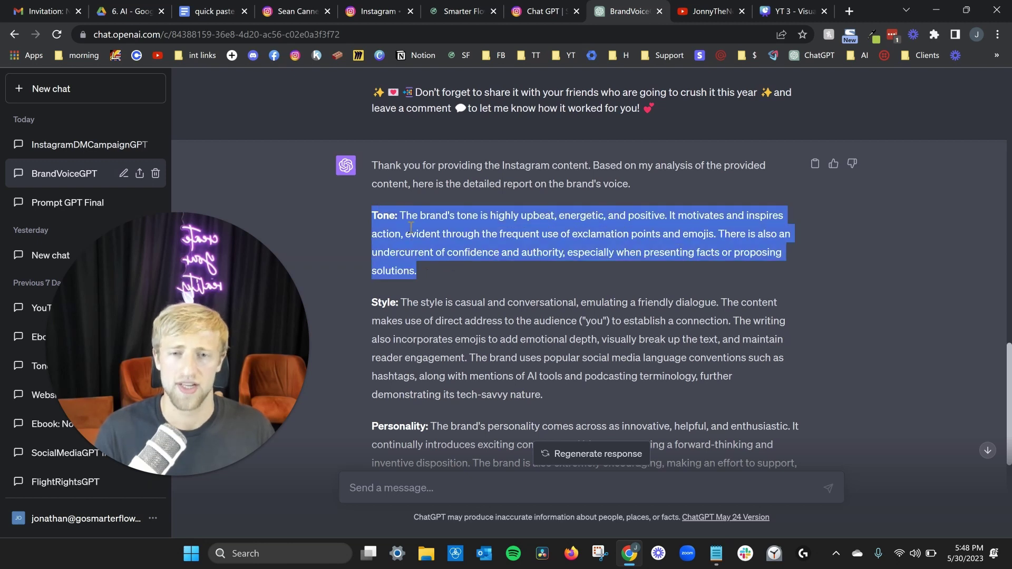
{"action": "left_click", "coordinate": [545, 222]}
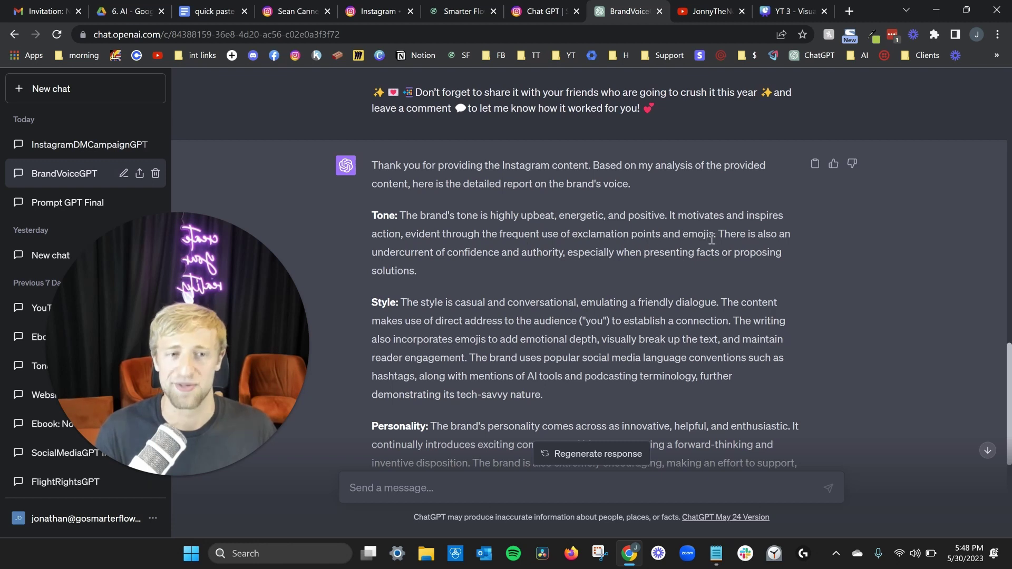
Switch back to the Instagram post, read further through its caption, and clear the text selection.
{"action": "left_click", "coordinate": [541, 11]}
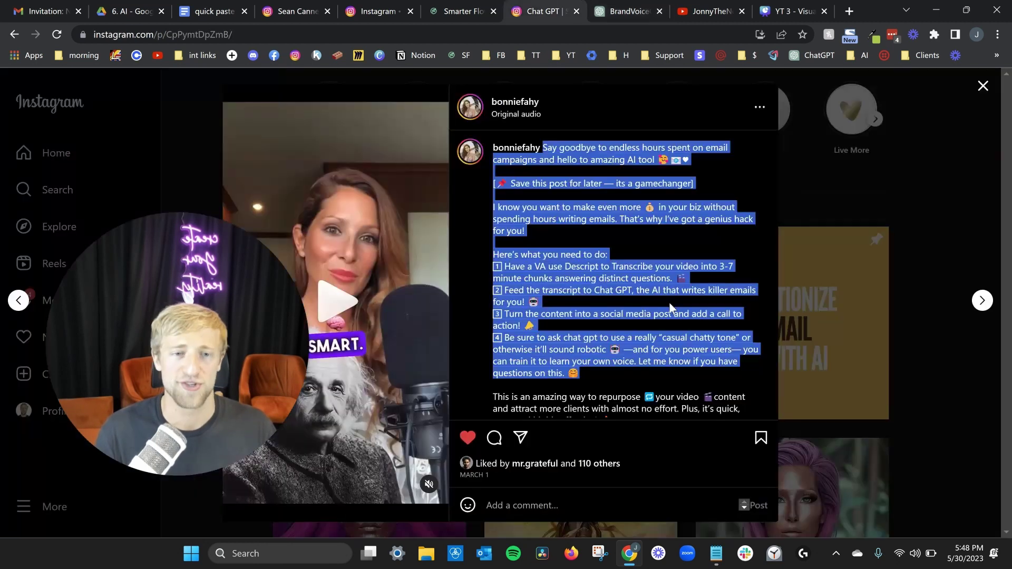
{"action": "scroll", "coordinate": [573, 232], "scroll_direction": "down", "scroll_amount": 2}
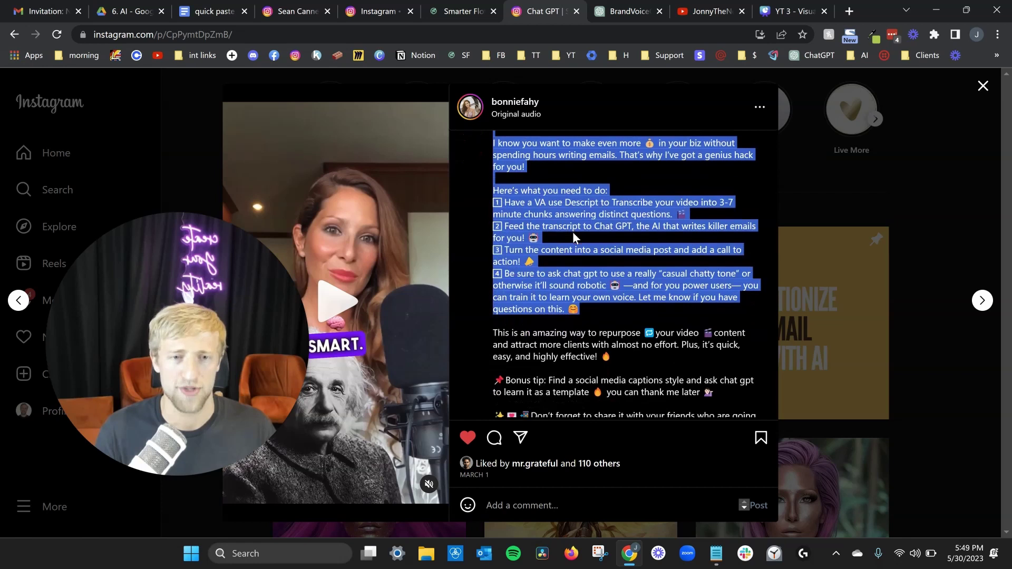
{"action": "left_click", "coordinate": [572, 232]}
{"action": "scroll", "coordinate": [563, 270], "scroll_direction": "up", "scroll_amount": 1}
{"action": "scroll", "coordinate": [563, 270], "scroll_direction": "up", "scroll_amount": 1}
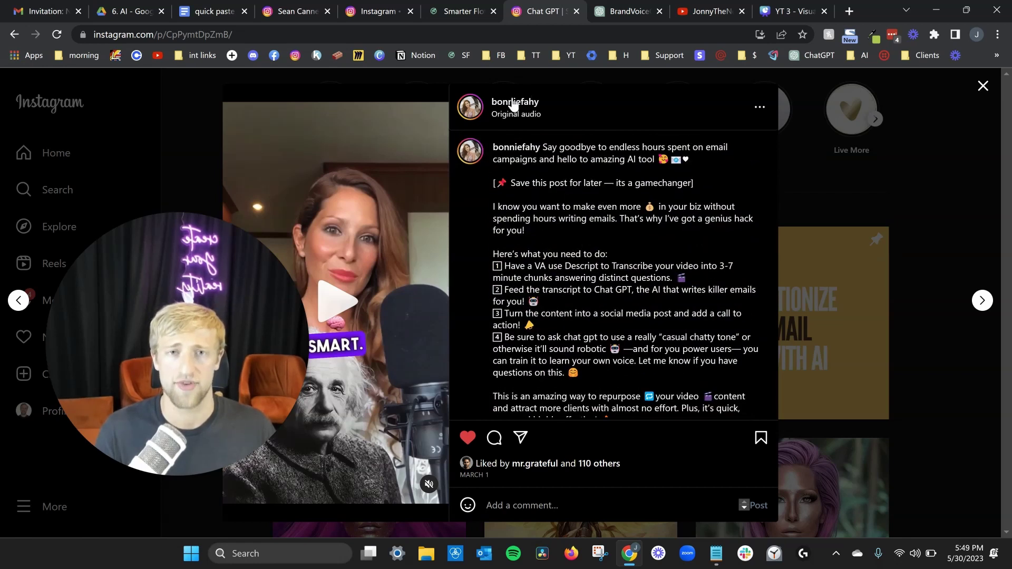
Return to the brand voice report in ChatGPT and examine its Tone, Style and Personality sections.
{"action": "left_click", "coordinate": [634, 13]}
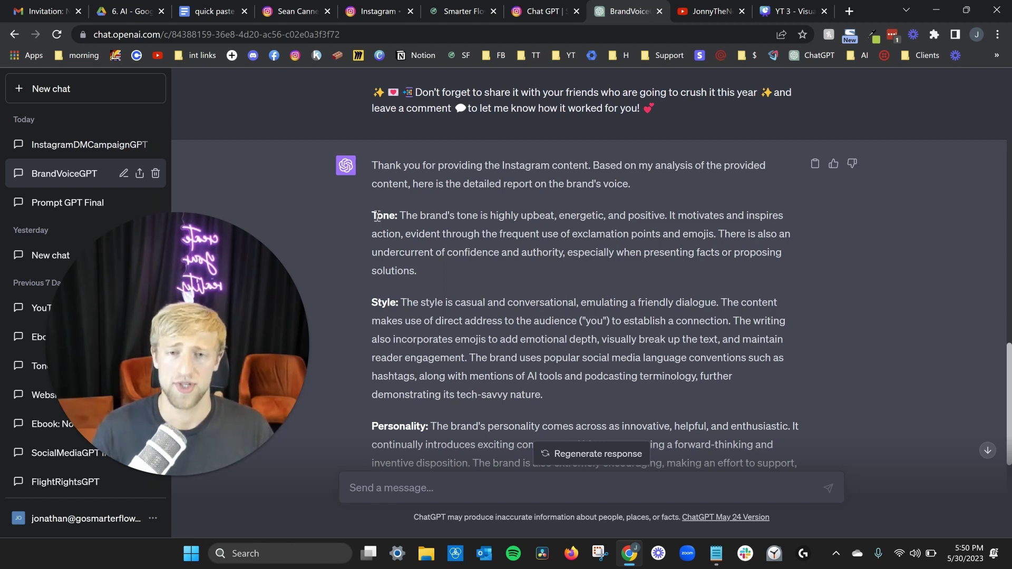
{"action": "left_click_drag", "start_coordinate": [373, 216], "coordinate": [483, 237]}
{"action": "left_click_drag", "start_coordinate": [374, 303], "coordinate": [478, 306]}
{"action": "left_click", "coordinate": [455, 308]}
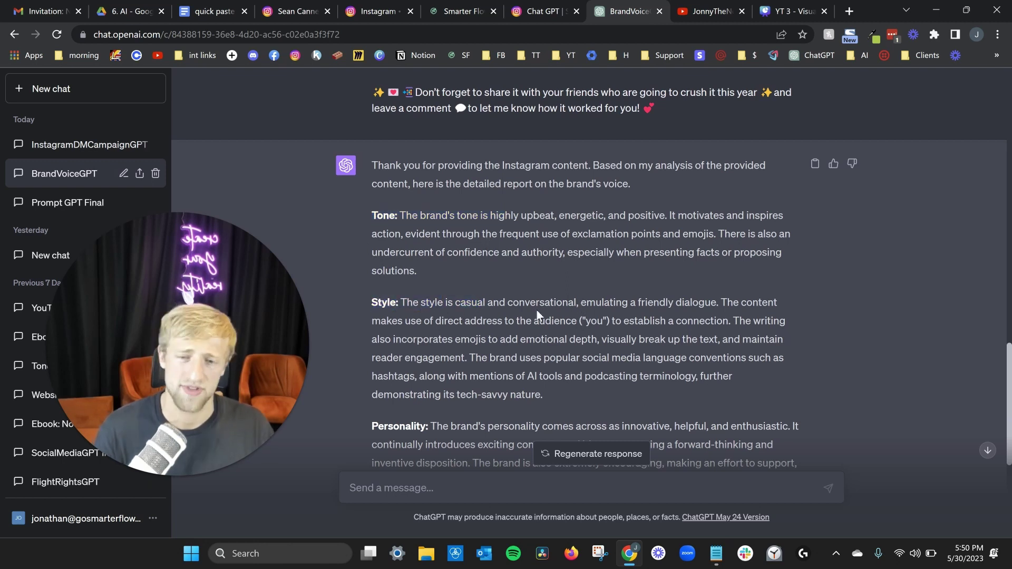
{"action": "scroll", "coordinate": [375, 306], "scroll_direction": "down", "scroll_amount": 3}
{"action": "left_click_drag", "start_coordinate": [377, 231], "coordinate": [533, 249]}
{"action": "left_click", "coordinate": [573, 243]}
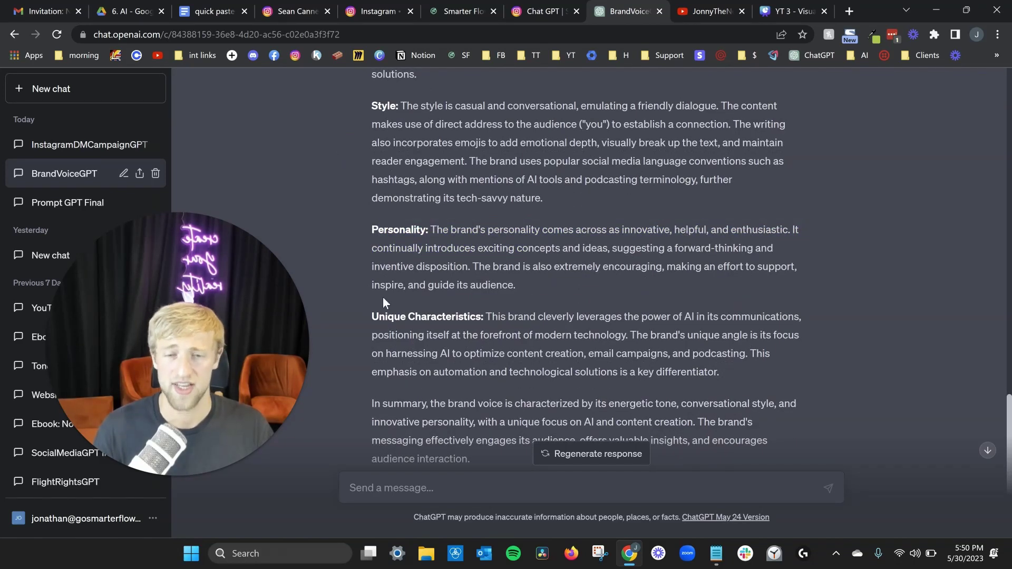
Select the report from Tone through Unique Characteristics, and return to the opening prompt of the InstagramDMCampaignGPT chat.
{"action": "scroll", "coordinate": [392, 224], "scroll_direction": "up", "scroll_amount": 4}
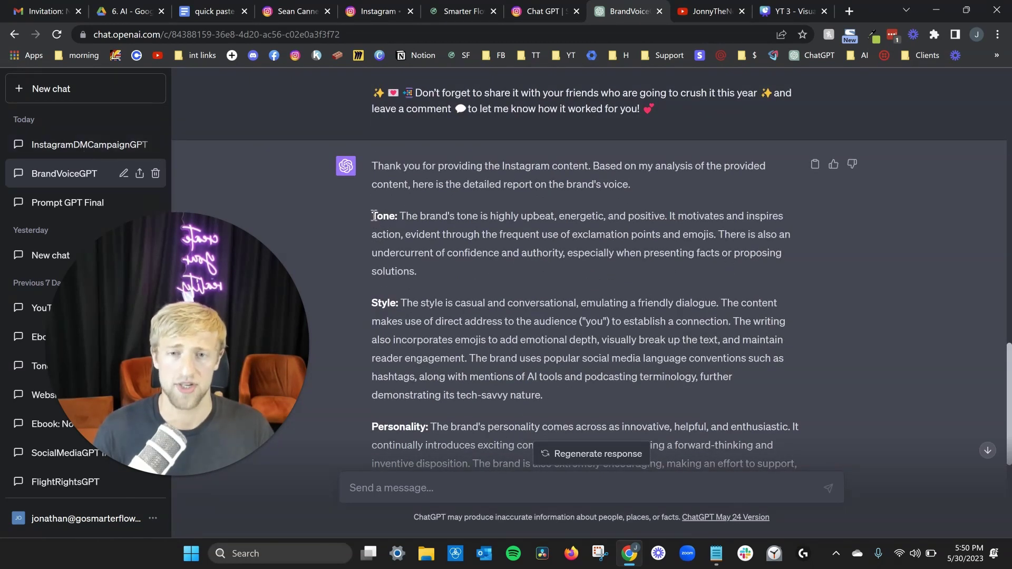
{"action": "left_click_drag", "start_coordinate": [371, 218], "coordinate": [743, 307]}
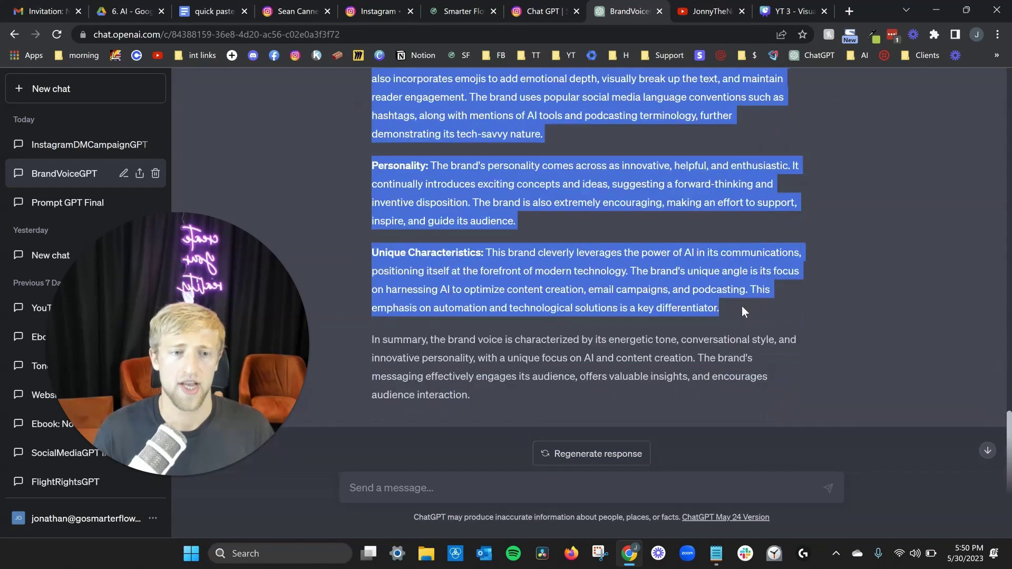
{"action": "left_click", "coordinate": [66, 144]}
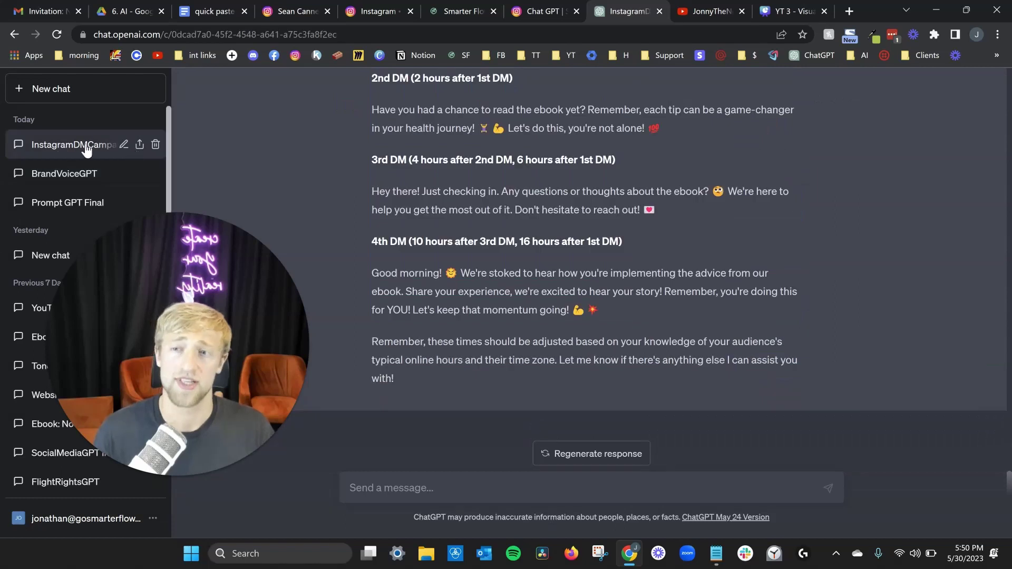
{"action": "scroll", "coordinate": [361, 213], "scroll_direction": "up", "scroll_amount": 12}
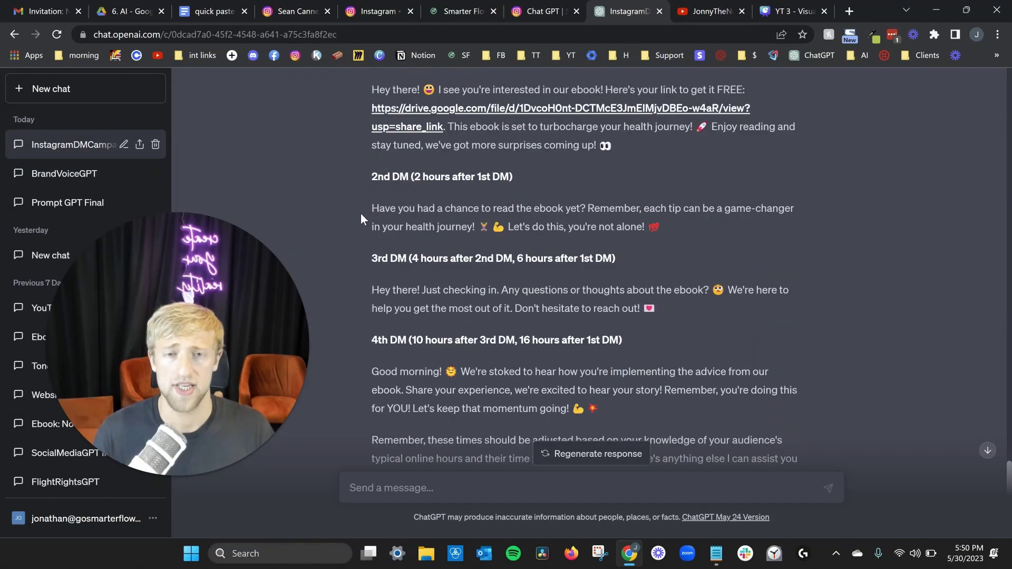
{"action": "scroll", "coordinate": [372, 232], "scroll_direction": "up", "scroll_amount": 10}
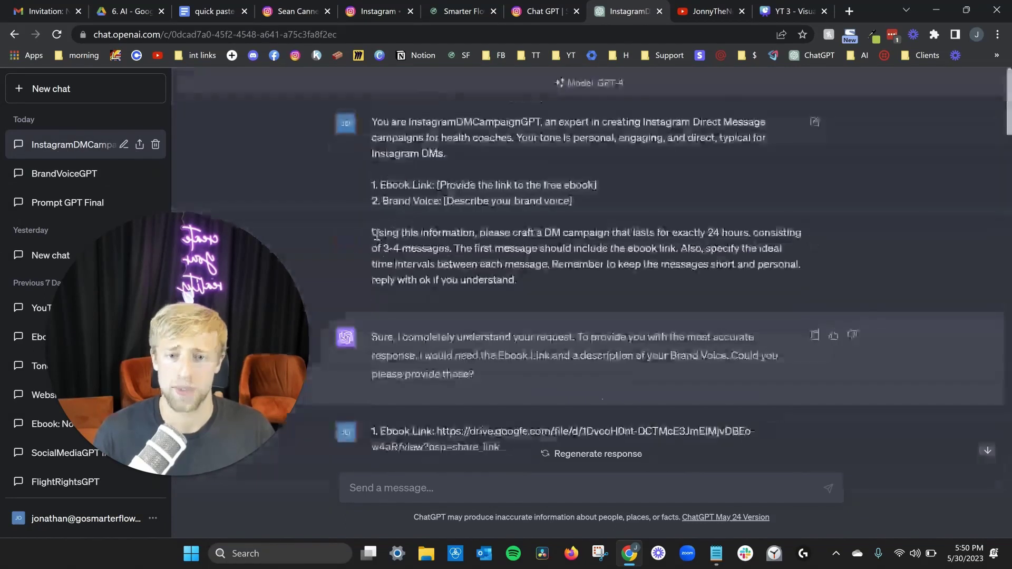
Examine the reply supplying the ebook link and brand voice, highlighting the link and parts of the Tone, Style and Personality sections.
{"action": "scroll", "coordinate": [380, 237], "scroll_direction": "down", "scroll_amount": 4}
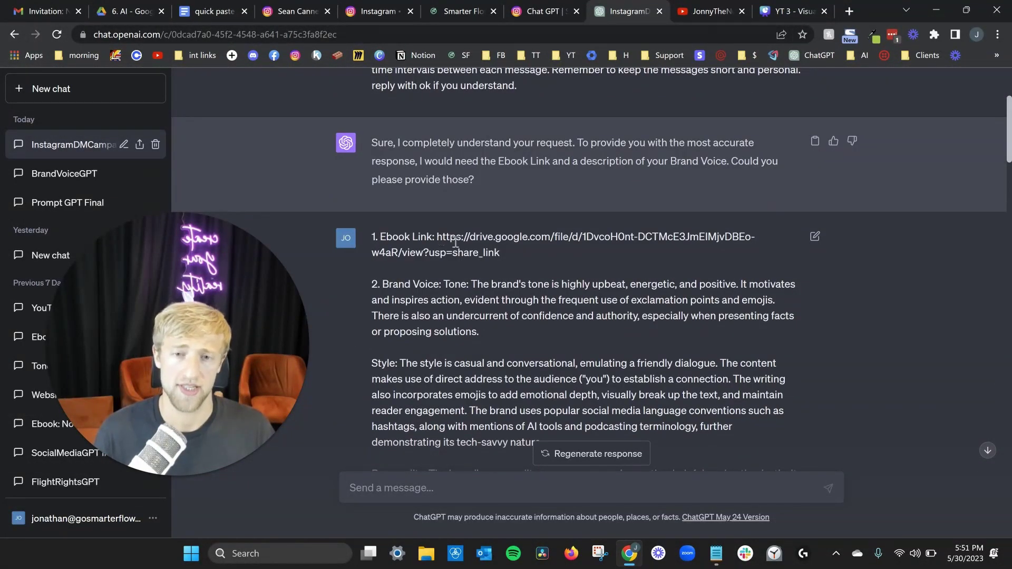
{"action": "left_click_drag", "start_coordinate": [438, 237], "coordinate": [507, 261]}
{"action": "left_click", "coordinate": [508, 261]}
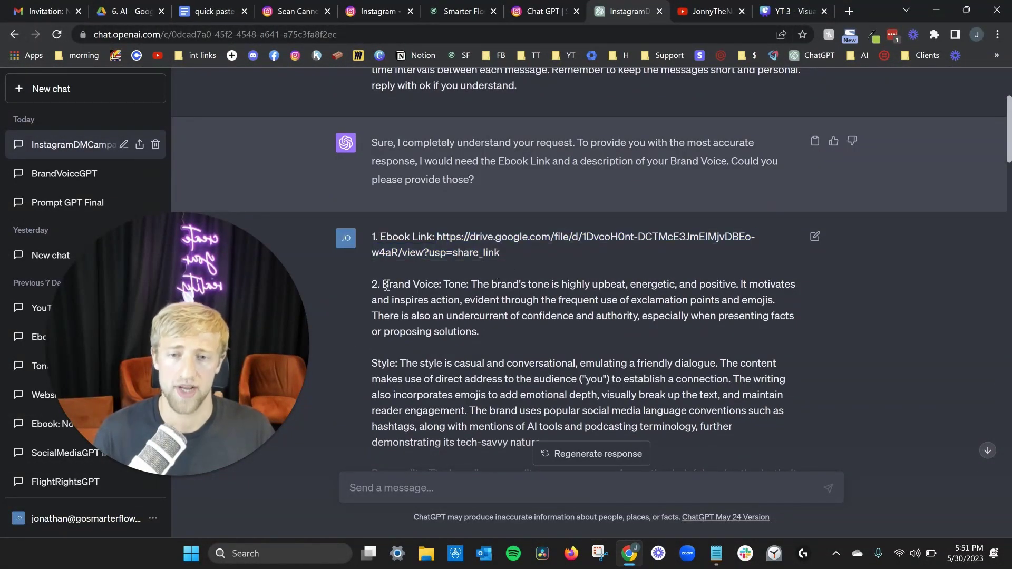
{"action": "scroll", "coordinate": [400, 288], "scroll_direction": "down", "scroll_amount": 1}
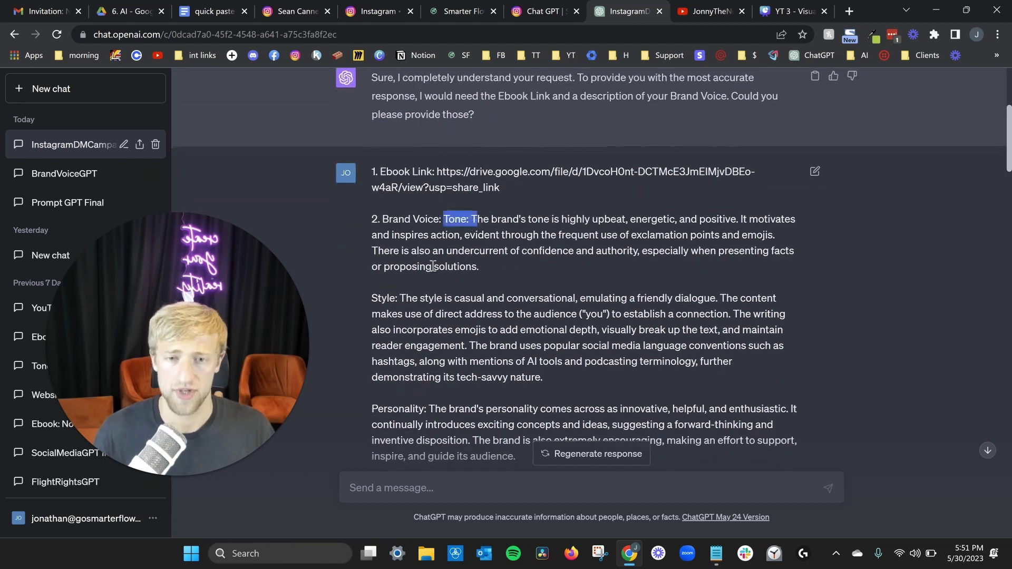
{"action": "left_click_drag", "start_coordinate": [404, 312], "coordinate": [372, 298]}
{"action": "left_click_drag", "start_coordinate": [373, 408], "coordinate": [440, 424]}
{"action": "left_click", "coordinate": [446, 424]}
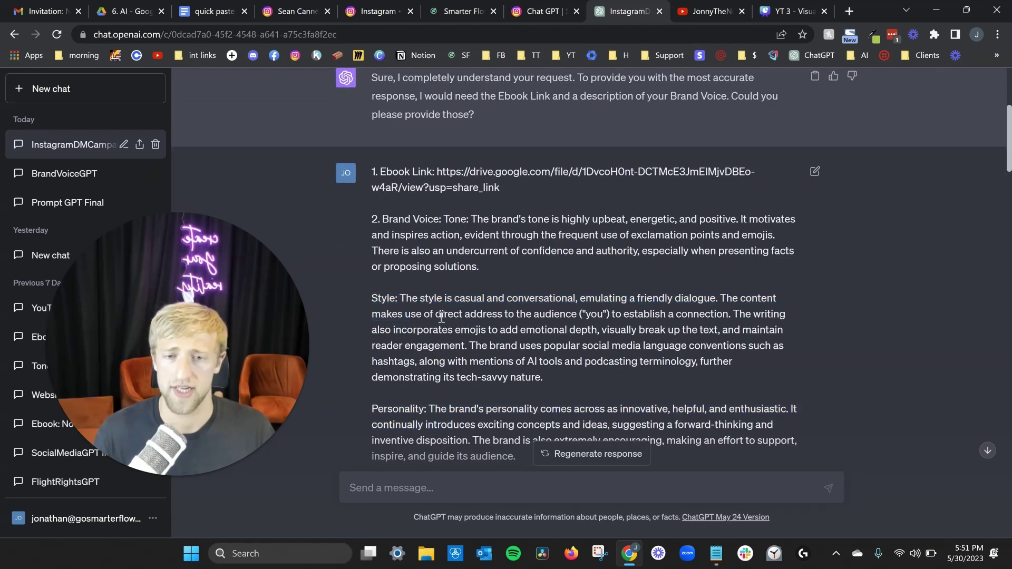
{"action": "scroll", "coordinate": [371, 141], "scroll_direction": "down", "scroll_amount": 2}
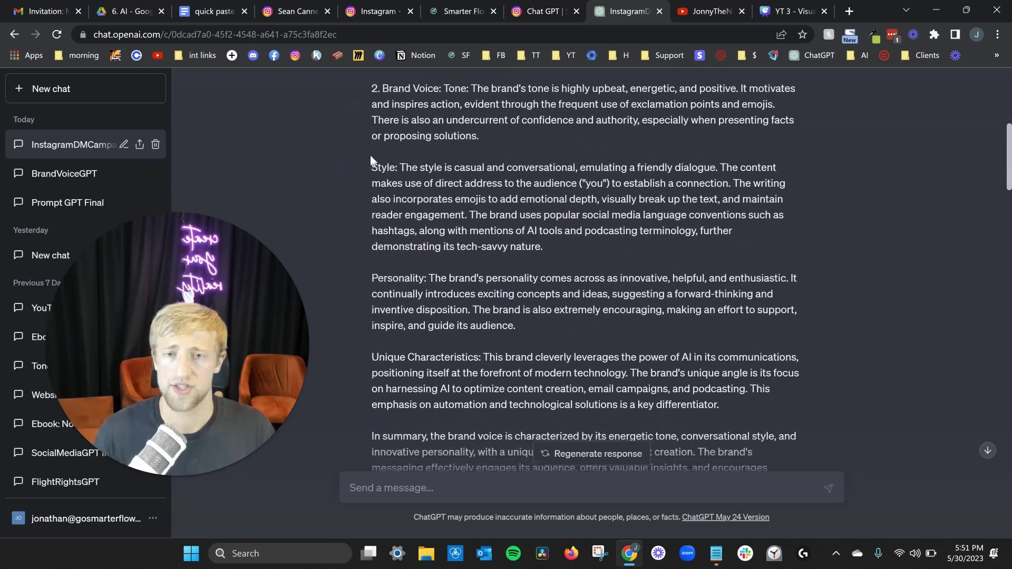
Go back to the opening prompt, highlight its Brand Voice placeholder line, and return to the reply that fills it in.
{"action": "scroll", "coordinate": [370, 155], "scroll_direction": "up", "scroll_amount": 3}
{"action": "scroll", "coordinate": [421, 240], "scroll_direction": "up", "scroll_amount": 4}
{"action": "left_click_drag", "start_coordinate": [584, 200], "coordinate": [342, 198]}
{"action": "scroll", "coordinate": [399, 221], "scroll_direction": "down", "scroll_amount": 5}
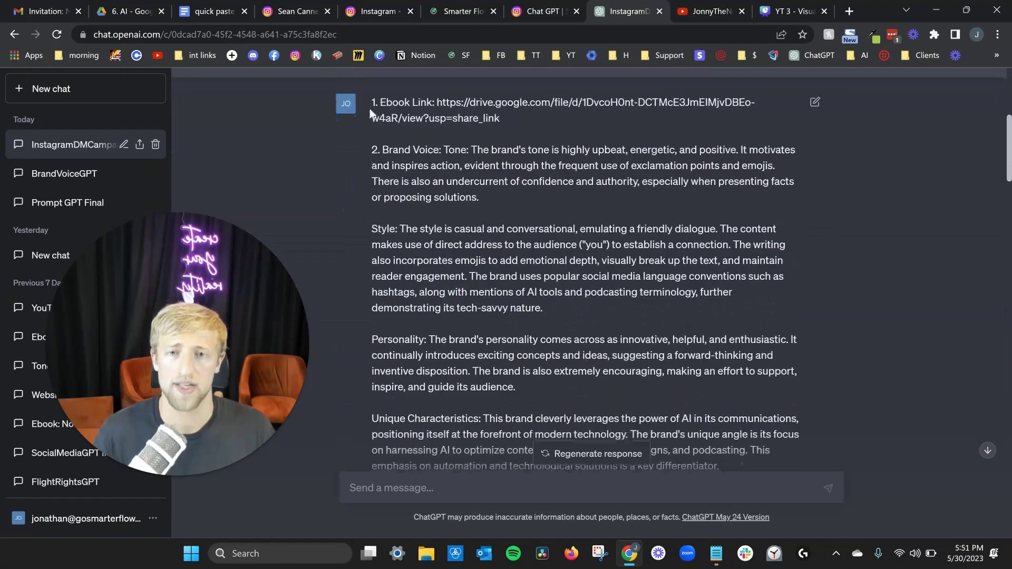
Find the first generated campaign and highlight the 1st DM heading and its "Hey there!" greeting.
{"action": "scroll", "coordinate": [376, 196], "scroll_direction": "down", "scroll_amount": 10}
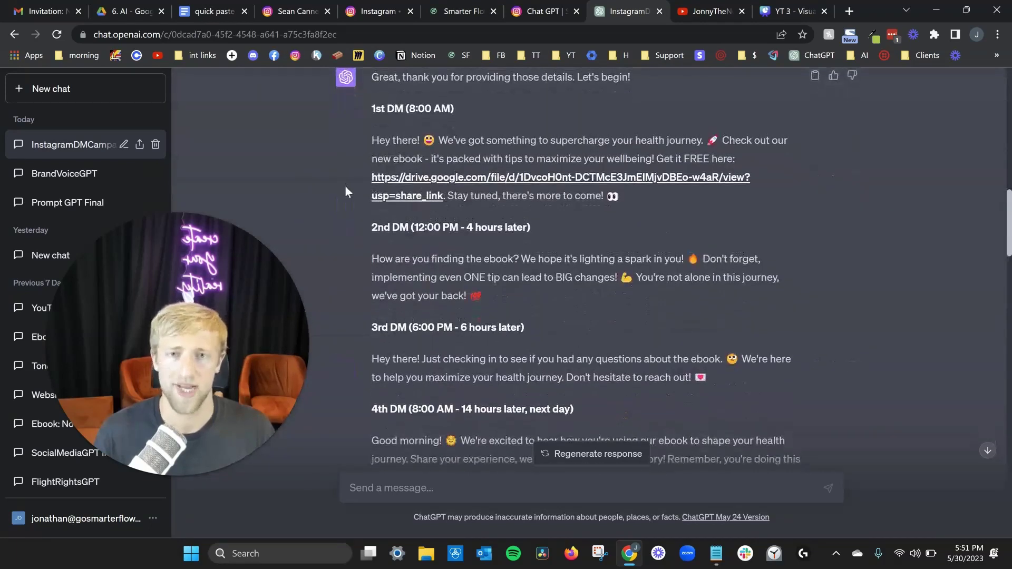
{"action": "scroll", "coordinate": [488, 156], "scroll_direction": "up", "scroll_amount": 1}
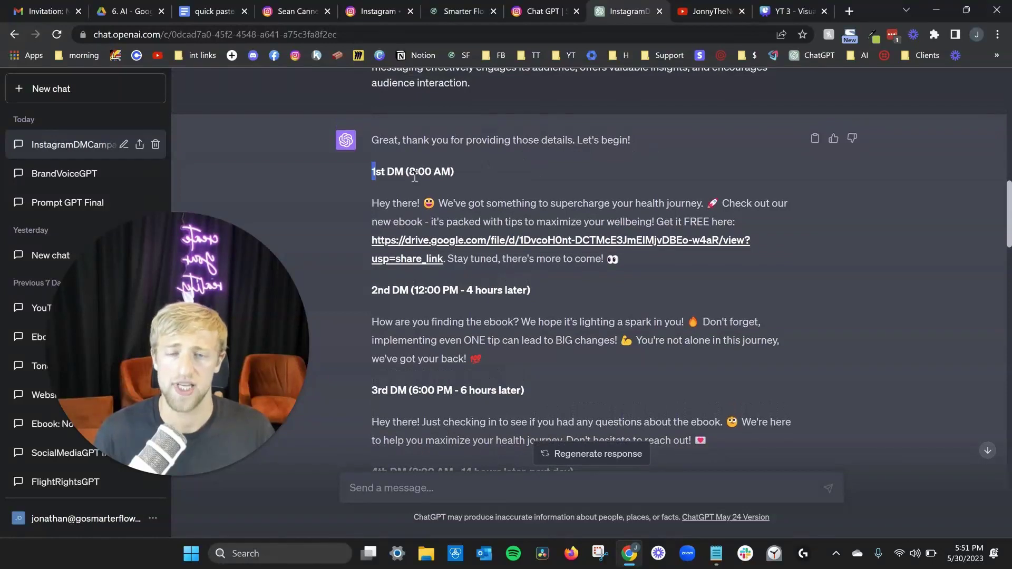
{"action": "left_click_drag", "start_coordinate": [372, 171], "coordinate": [455, 172]}
{"action": "left_click", "coordinate": [364, 202]}
{"action": "left_click_drag", "start_coordinate": [369, 202], "coordinate": [438, 205]}
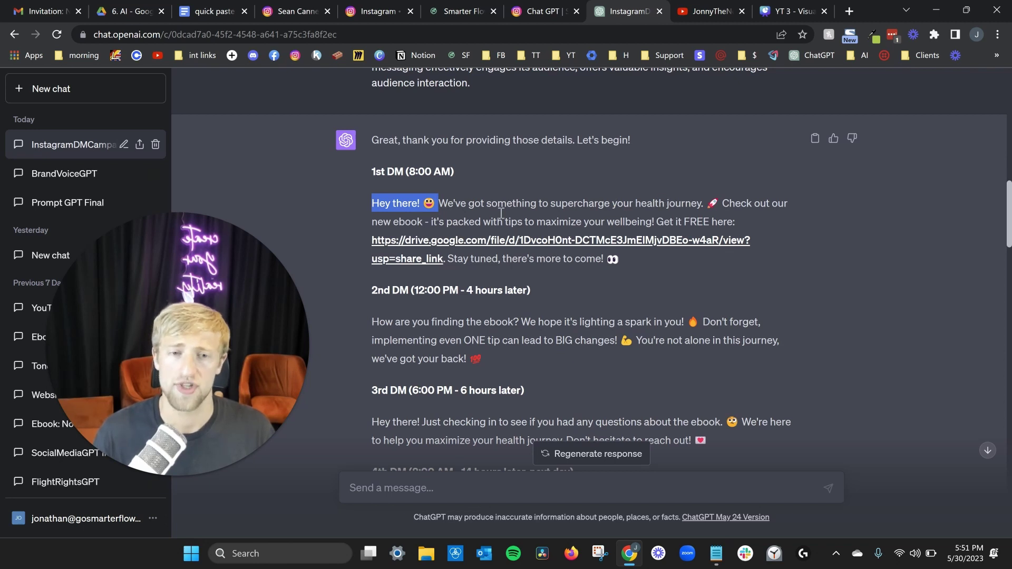
Switch to the Smarter Flow workflow, inspect the message text of the INSTAGRAM-DM 1 action, and close it without saving.
{"action": "left_click", "coordinate": [463, 17]}
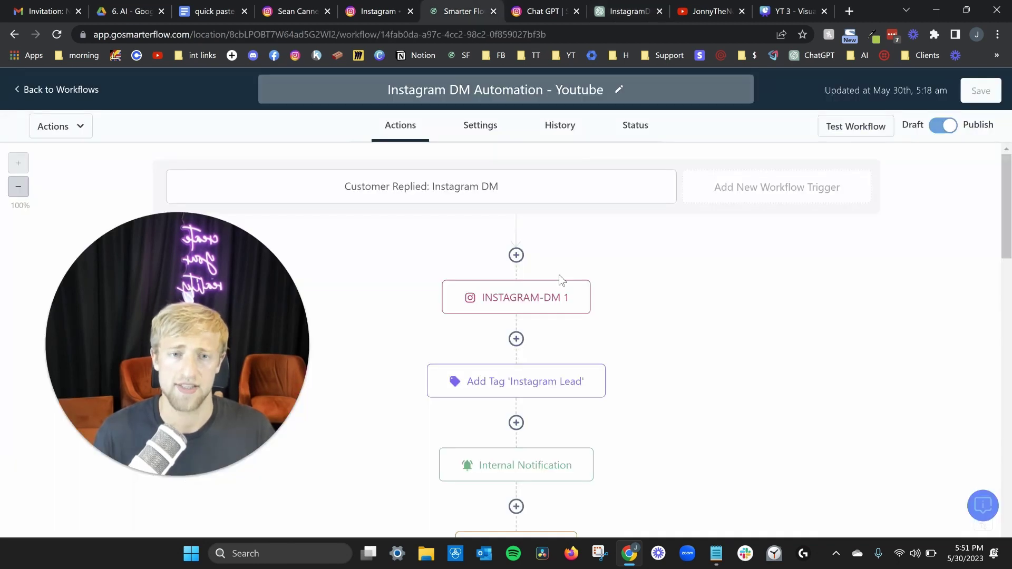
{"action": "left_click", "coordinate": [518, 304]}
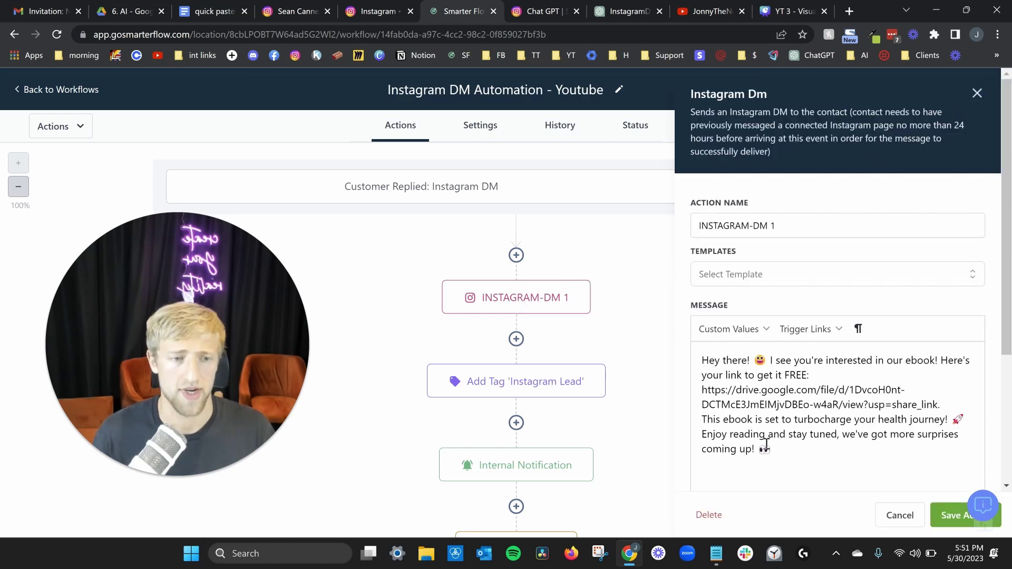
{"action": "left_click_drag", "start_coordinate": [771, 449], "coordinate": [700, 363]}
{"action": "left_click", "coordinate": [896, 521]}
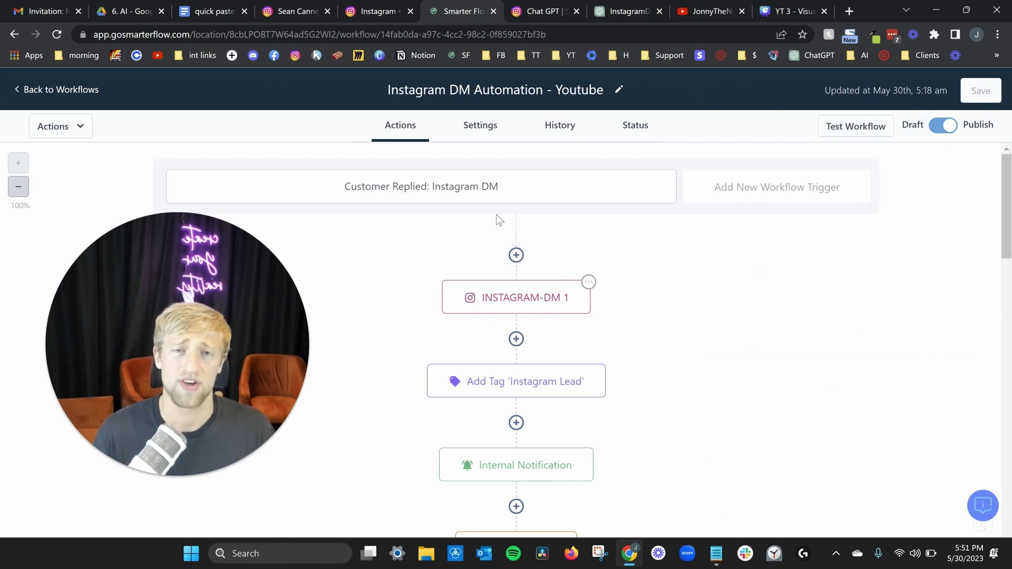
Return to the InstagramDMCampaignGPT chat in ChatGPT, highlight the 1st DM message text, and clear the selection.
{"action": "left_click", "coordinate": [627, 11]}
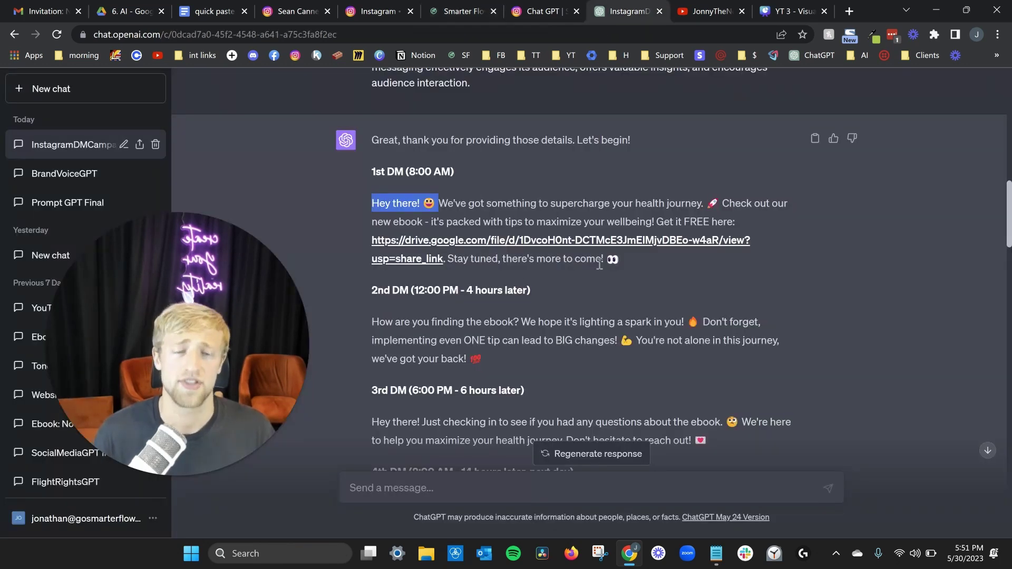
{"action": "left_click_drag", "start_coordinate": [627, 263], "coordinate": [343, 197]}
{"action": "left_click", "coordinate": [344, 197]}
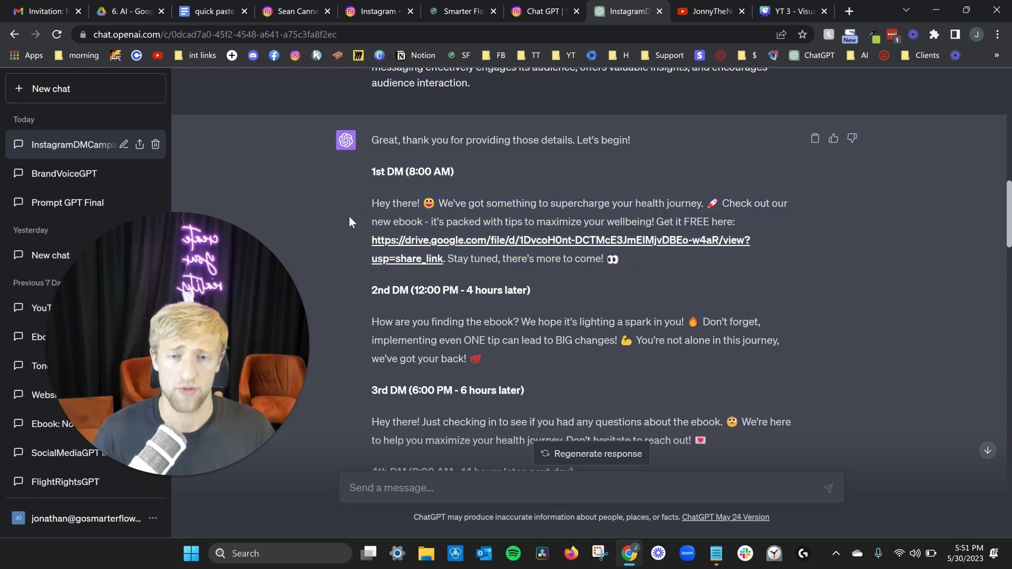
Read the follow-up prompt explaining the "ebook1" trigger scenario, comparing it with the first campaign and highlighting its closing lines.
{"action": "scroll", "coordinate": [369, 222], "scroll_direction": "down", "scroll_amount": 6}
{"action": "scroll", "coordinate": [380, 220], "scroll_direction": "down", "scroll_amount": 3}
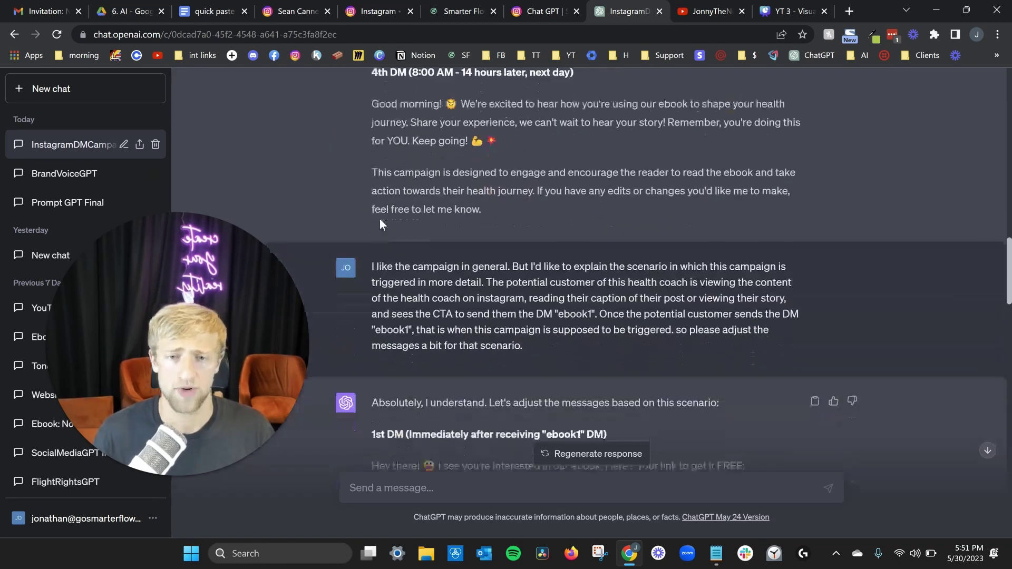
{"action": "scroll", "coordinate": [400, 221], "scroll_direction": "up", "scroll_amount": 1}
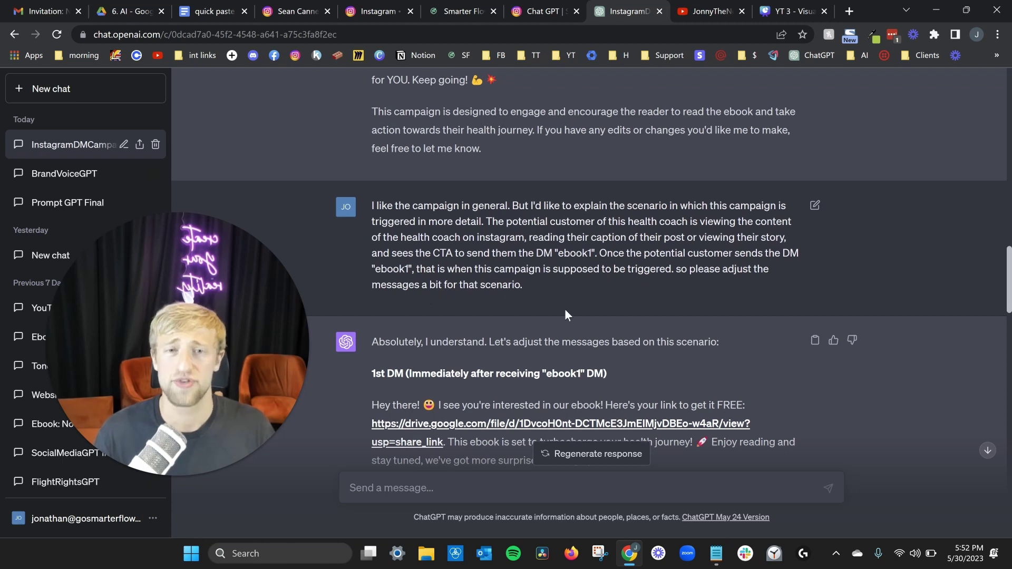
{"action": "scroll", "coordinate": [565, 308], "scroll_direction": "up", "scroll_amount": 10}
{"action": "scroll", "coordinate": [484, 262], "scroll_direction": "down", "scroll_amount": 9}
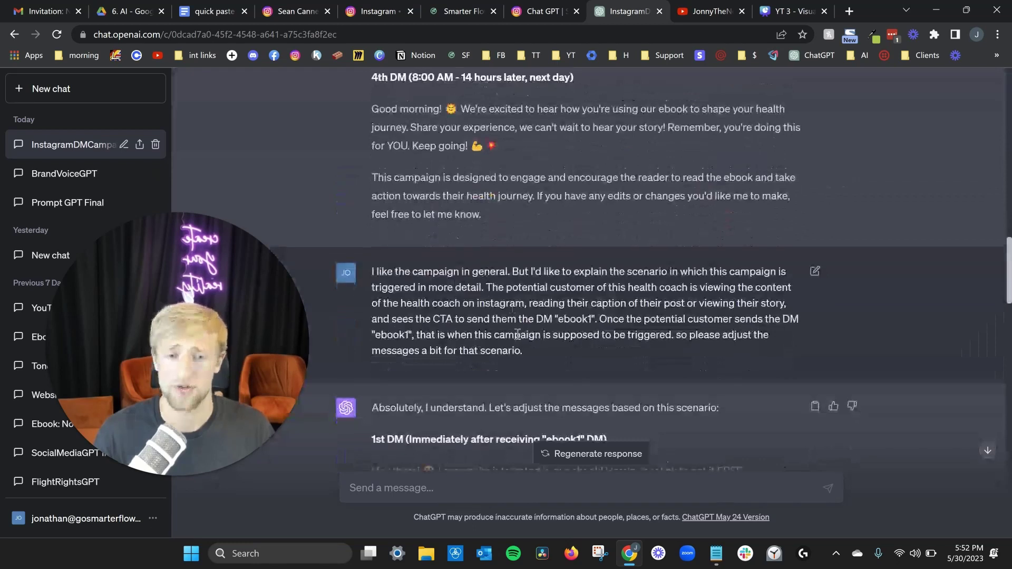
{"action": "left_click_drag", "start_coordinate": [533, 351], "coordinate": [436, 303]}
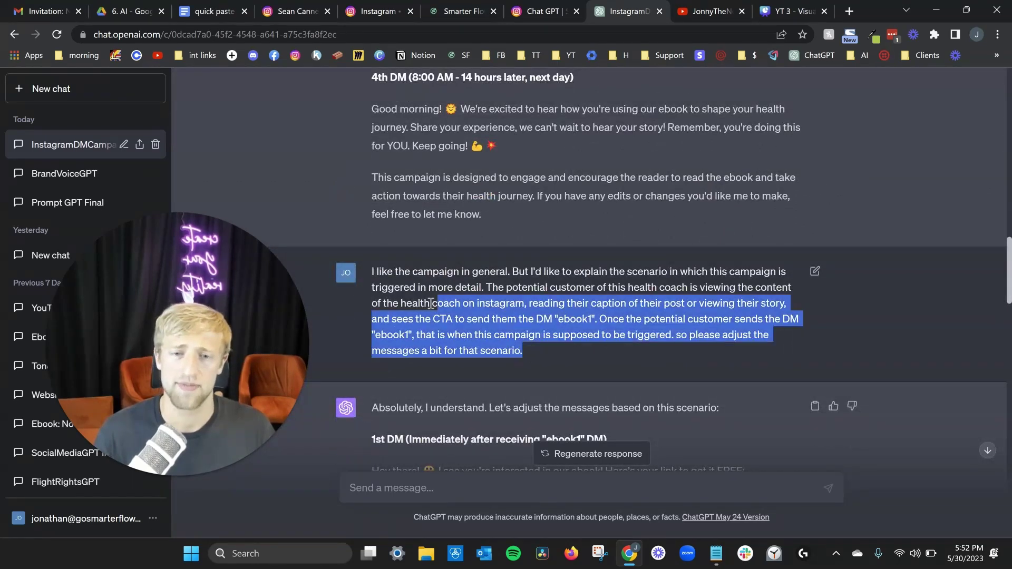
{"action": "left_click", "coordinate": [407, 285]}
{"action": "scroll", "coordinate": [410, 289], "scroll_direction": "down", "scroll_amount": 4}
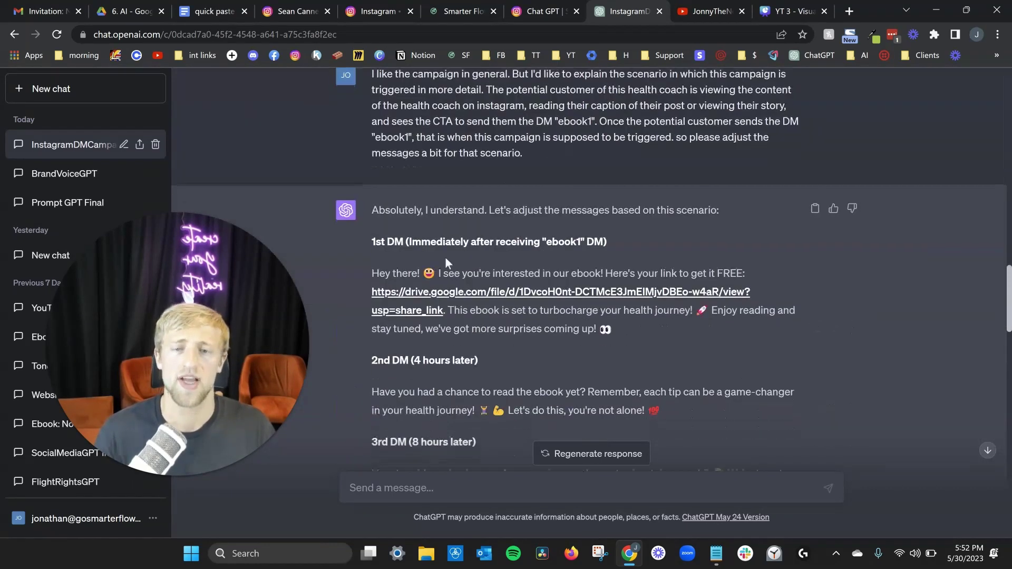
Highlight the adjusted 1st DM heading, clear the selection, and read on to the follow-up prompt about time frames.
{"action": "left_click_drag", "start_coordinate": [366, 242], "coordinate": [631, 248]}
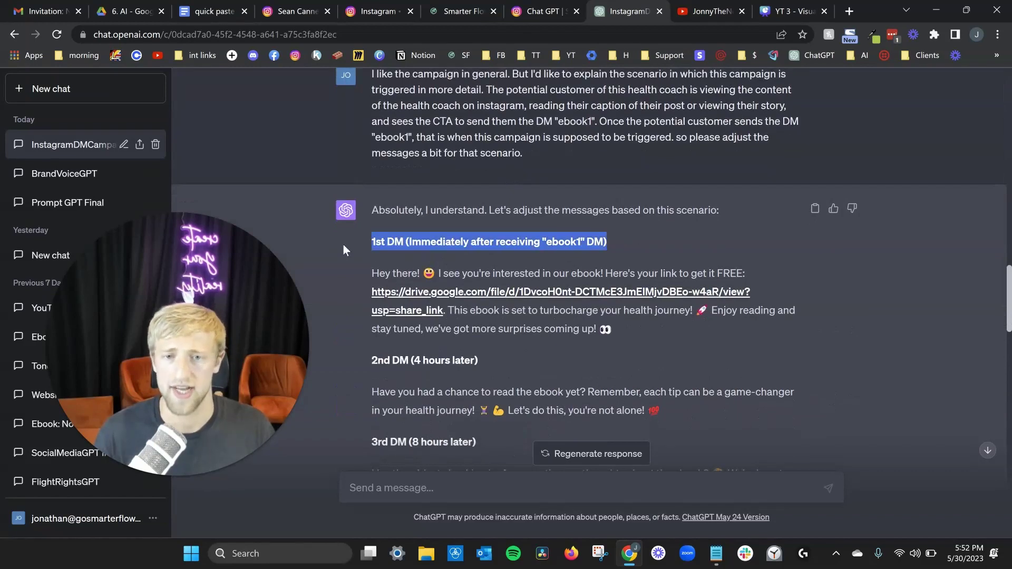
{"action": "left_click", "coordinate": [352, 245]}
{"action": "scroll", "coordinate": [412, 288], "scroll_direction": "down", "scroll_amount": 11}
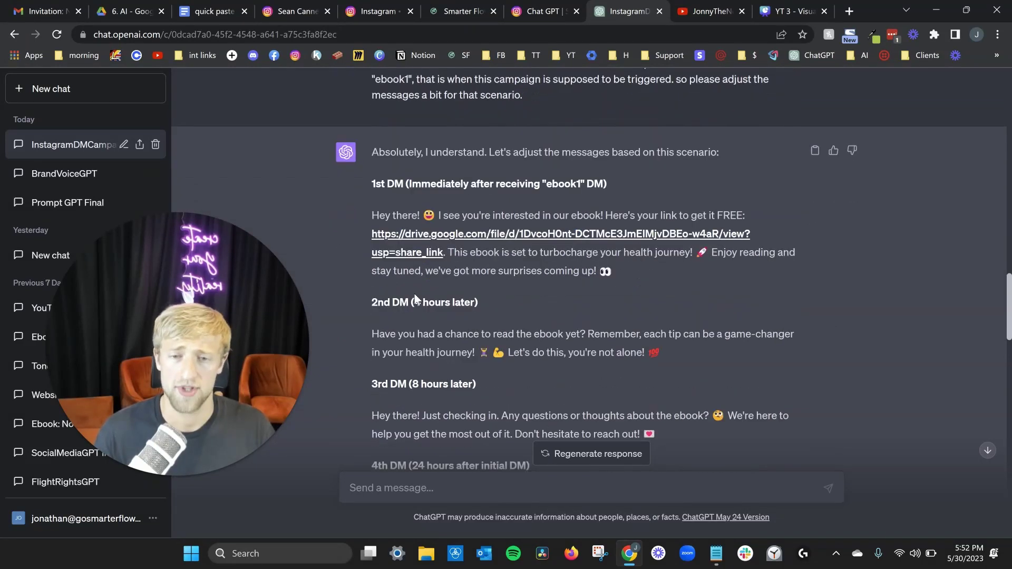
{"action": "scroll", "coordinate": [411, 289], "scroll_direction": "up", "scroll_amount": 1}
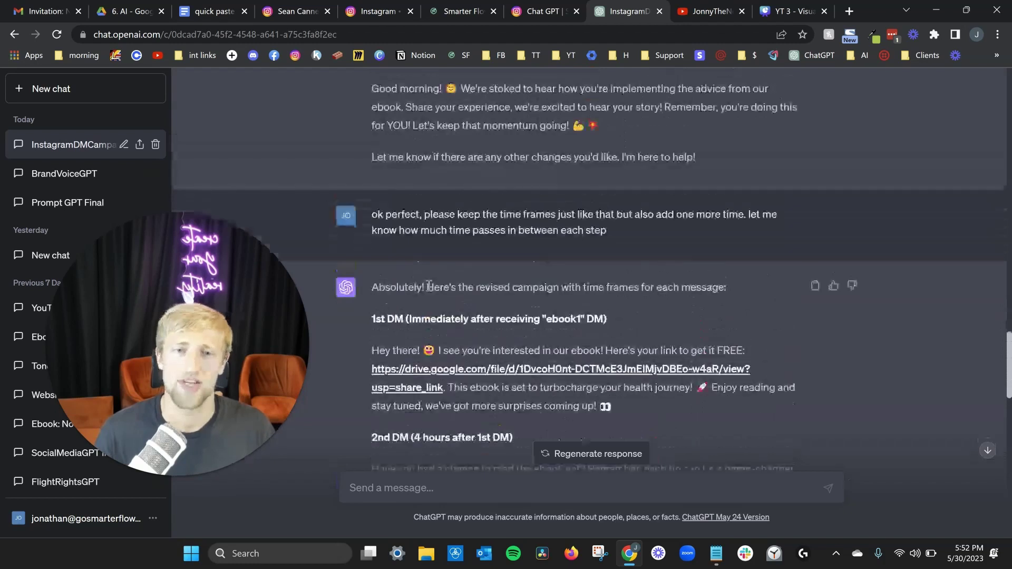
Switch to the Smarter Flow workflow and examine the wait steps between its Instagram DM actions.
{"action": "left_click", "coordinate": [453, 12]}
{"action": "scroll", "coordinate": [613, 381], "scroll_direction": "down", "scroll_amount": 5}
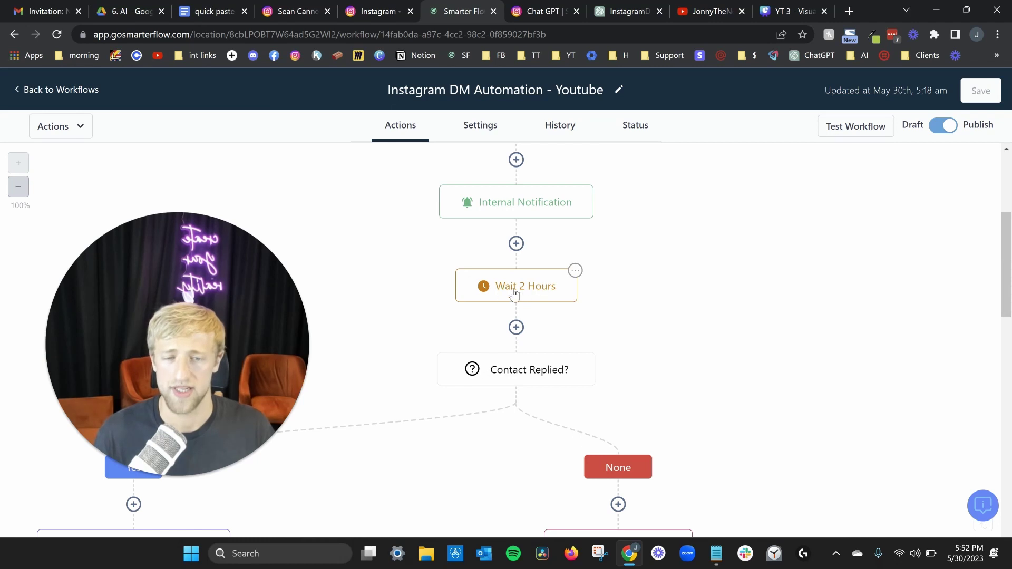
{"action": "scroll", "coordinate": [544, 301], "scroll_direction": "down", "scroll_amount": 6}
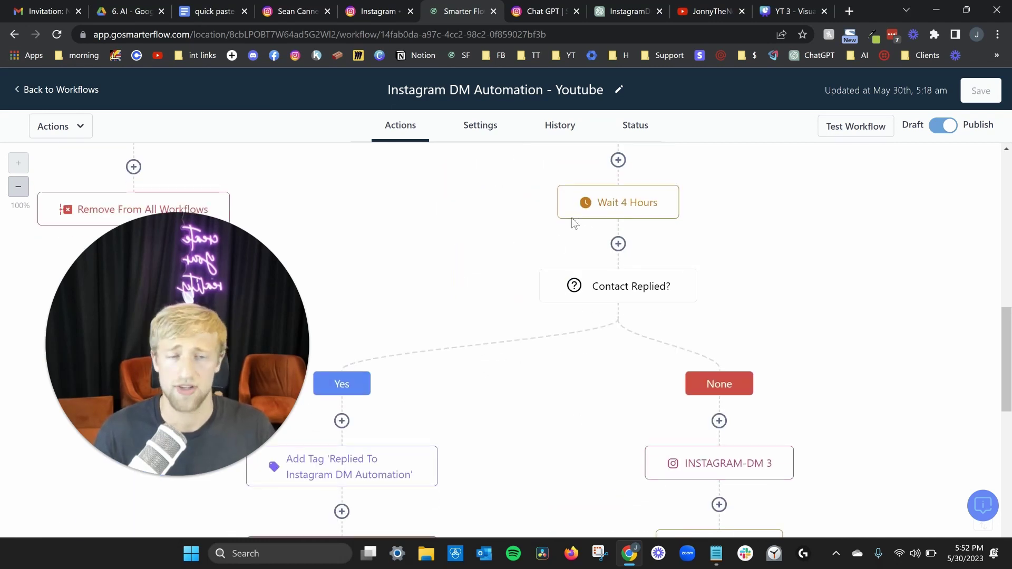
Return to the revised campaign in ChatGPT and highlight the time intervals in the 2nd DM and 3rd DM headings.
{"action": "left_click", "coordinate": [628, 9]}
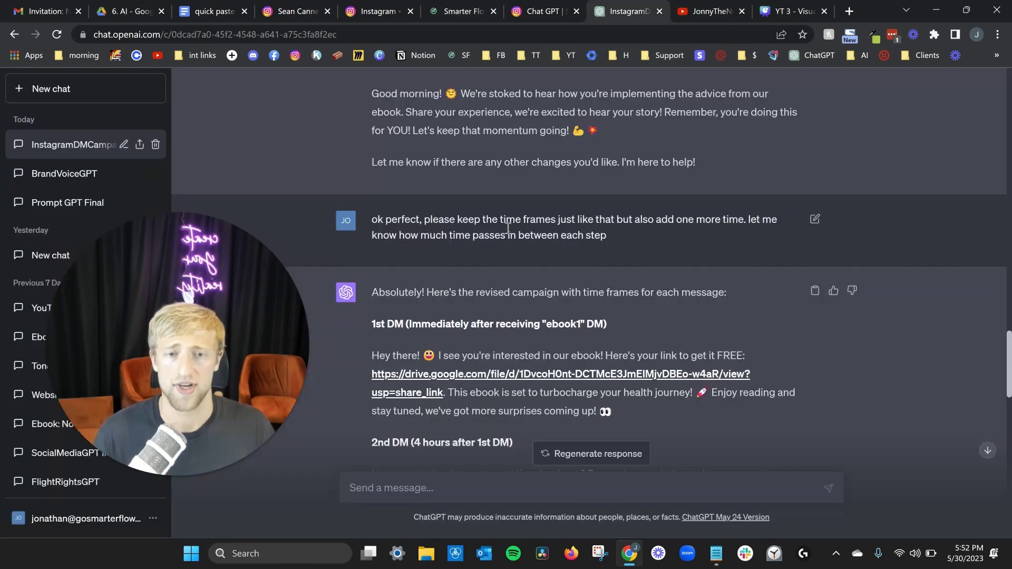
{"action": "scroll", "coordinate": [500, 266], "scroll_direction": "down", "scroll_amount": 4}
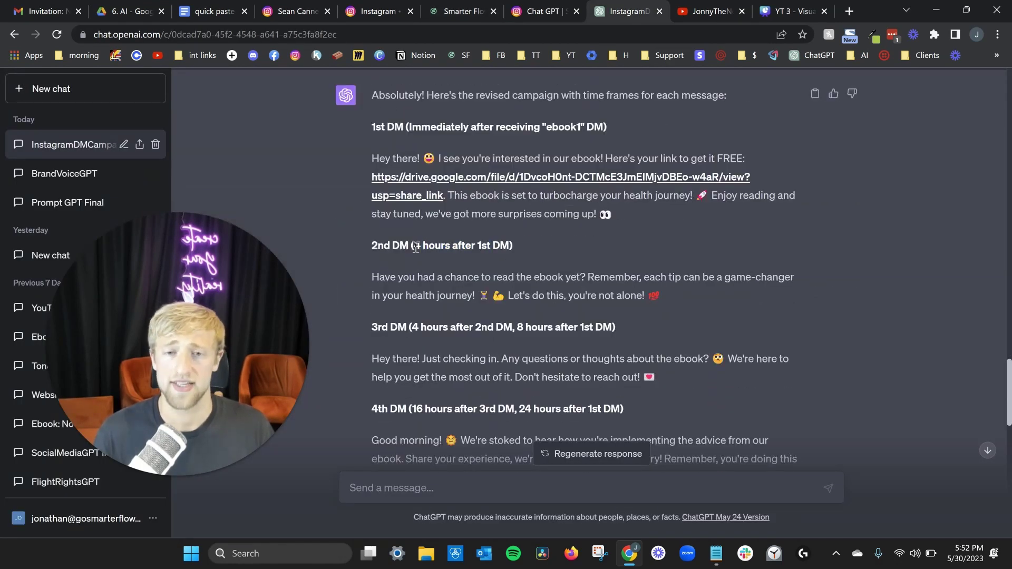
{"action": "left_click_drag", "start_coordinate": [414, 246], "coordinate": [530, 245]}
{"action": "left_click", "coordinate": [530, 246]}
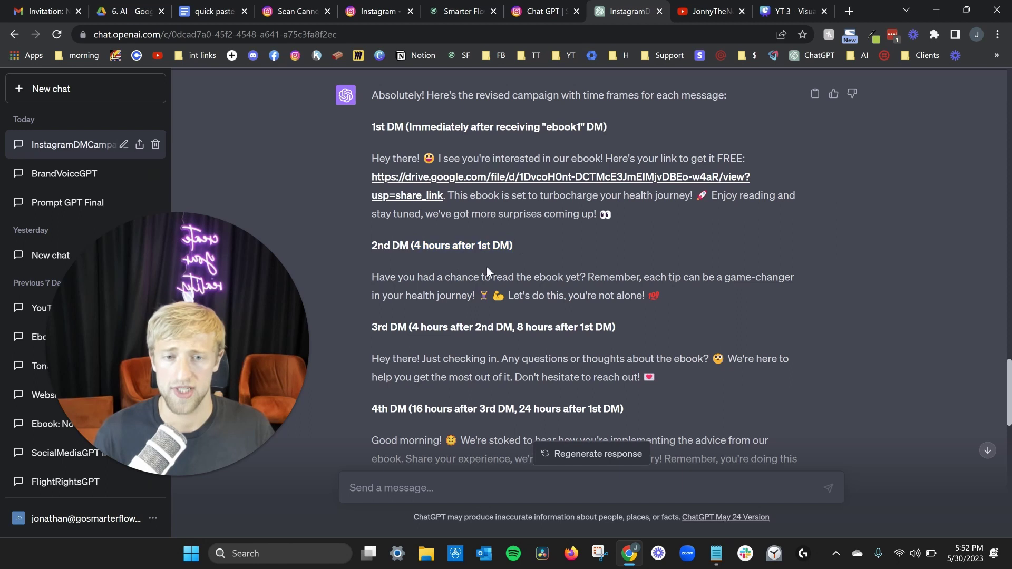
{"action": "left_click_drag", "start_coordinate": [412, 327], "coordinate": [513, 328]}
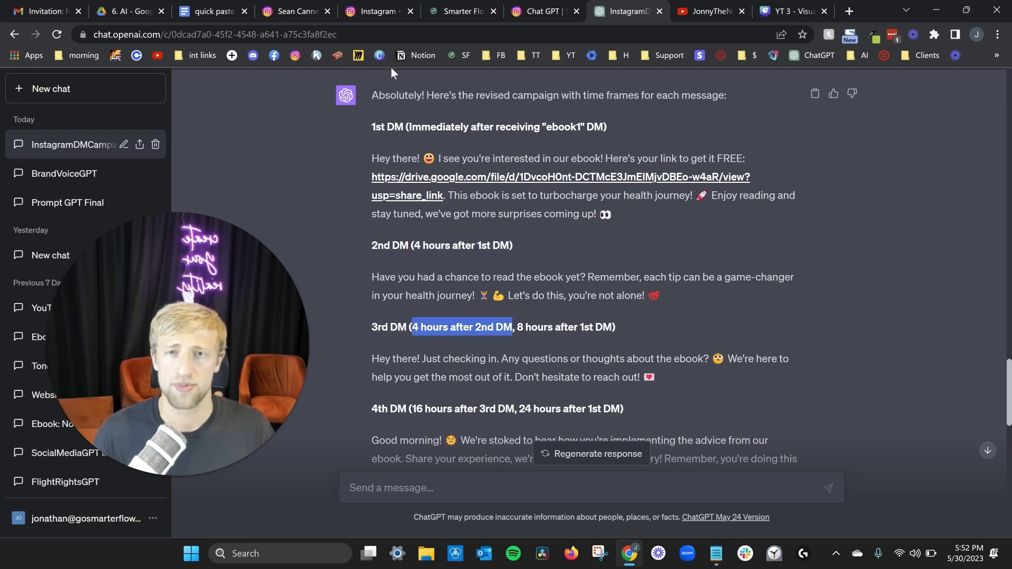
Switch back to the Smarter Flow workflow and inspect the Wait 4 Hours step.
{"action": "left_click", "coordinate": [445, 10]}
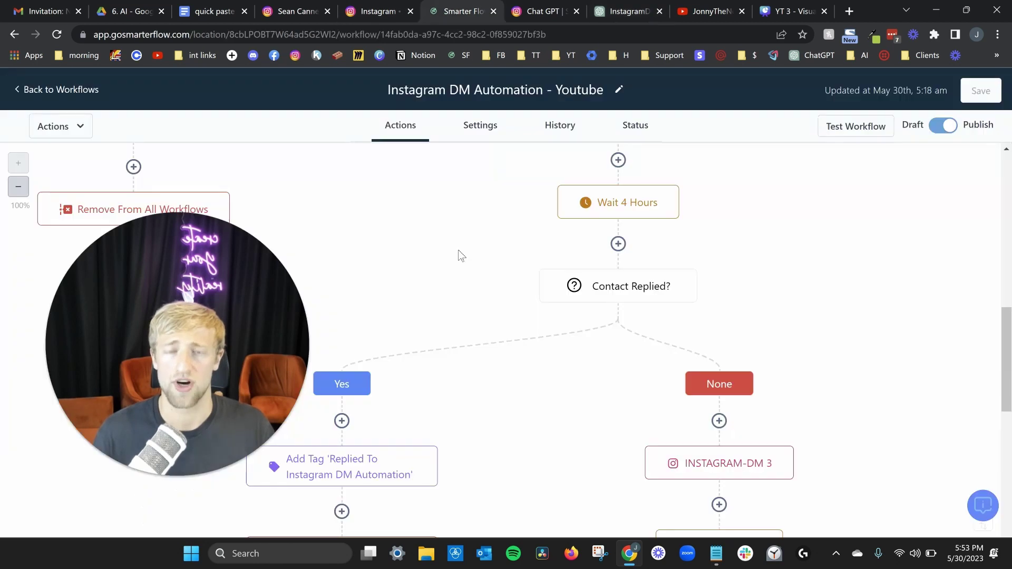
{"action": "mouse_move", "coordinate": [633, 204]}
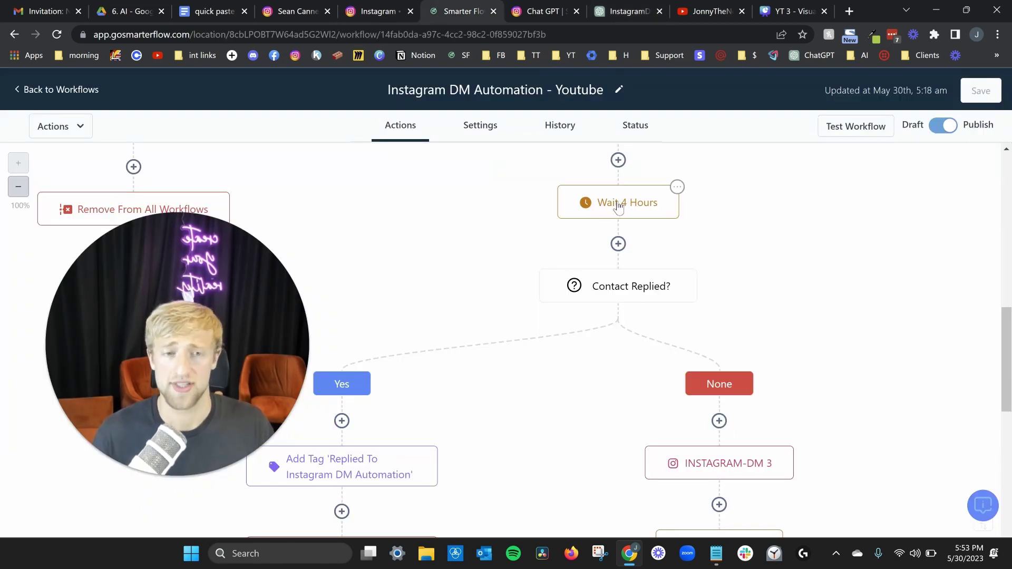
{"action": "left_click", "coordinate": [618, 207]}
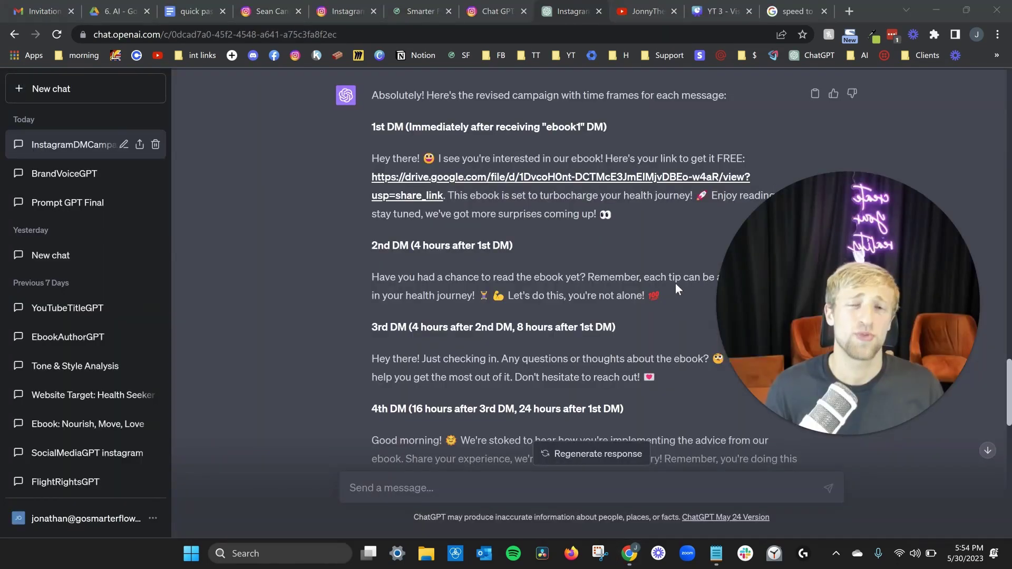
In ChatGPT's revised campaign, highlight the 1st DM heading, clear it, and select the word "Immediately" in that heading.
{"action": "left_click_drag", "start_coordinate": [372, 127], "coordinate": [473, 128]}
{"action": "left_click_drag", "start_coordinate": [562, 126], "coordinate": [609, 125]}
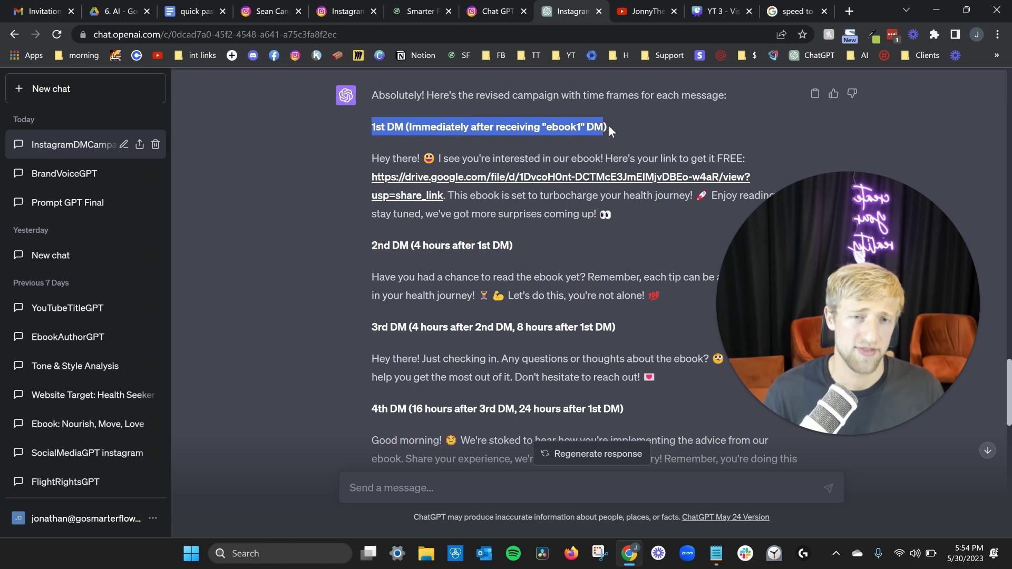
{"action": "left_click", "coordinate": [612, 127]}
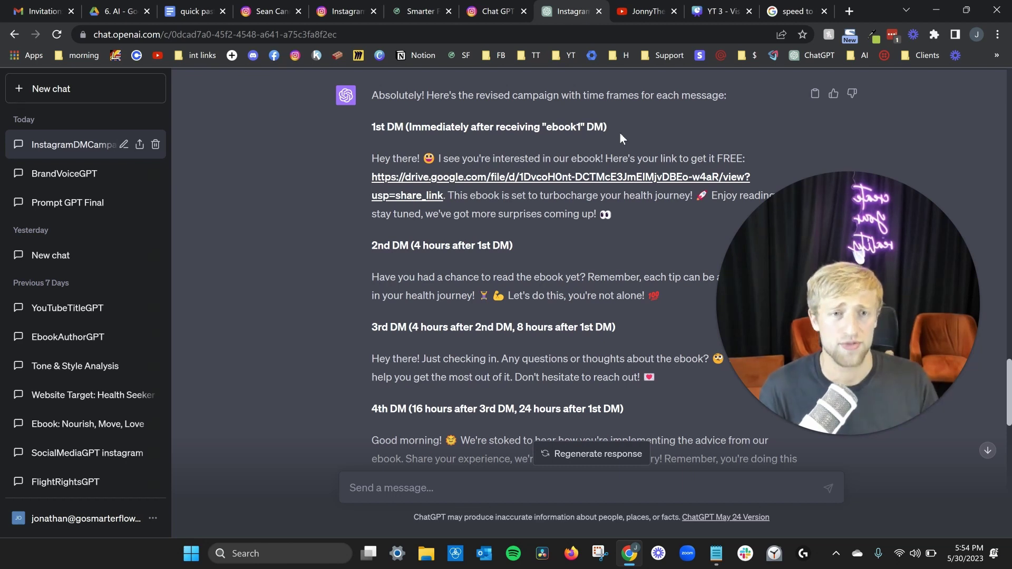
{"action": "left_click_drag", "start_coordinate": [612, 126], "coordinate": [525, 140]}
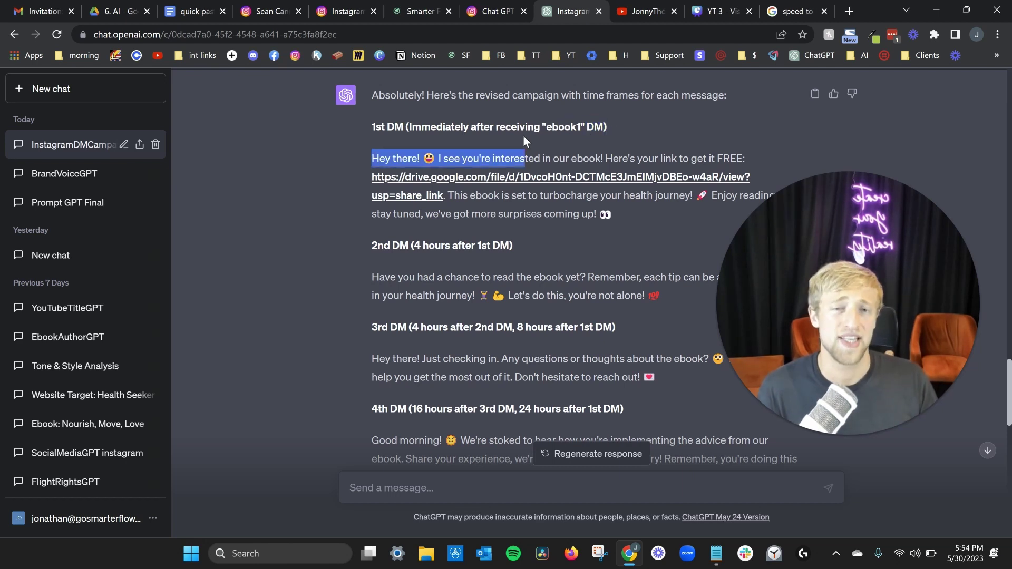
{"action": "left_click", "coordinate": [514, 132]}
{"action": "double_click", "coordinate": [435, 128]}
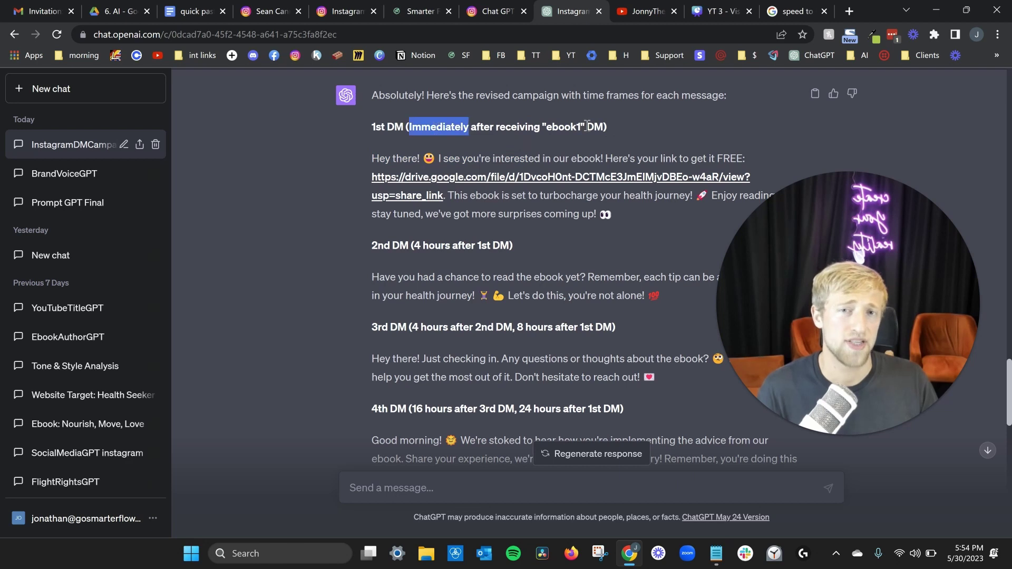
Switch to the Google results for speed to lead statistics, highlight part of the lead conversions statistic, and clear the selection.
{"action": "left_click", "coordinate": [787, 15]}
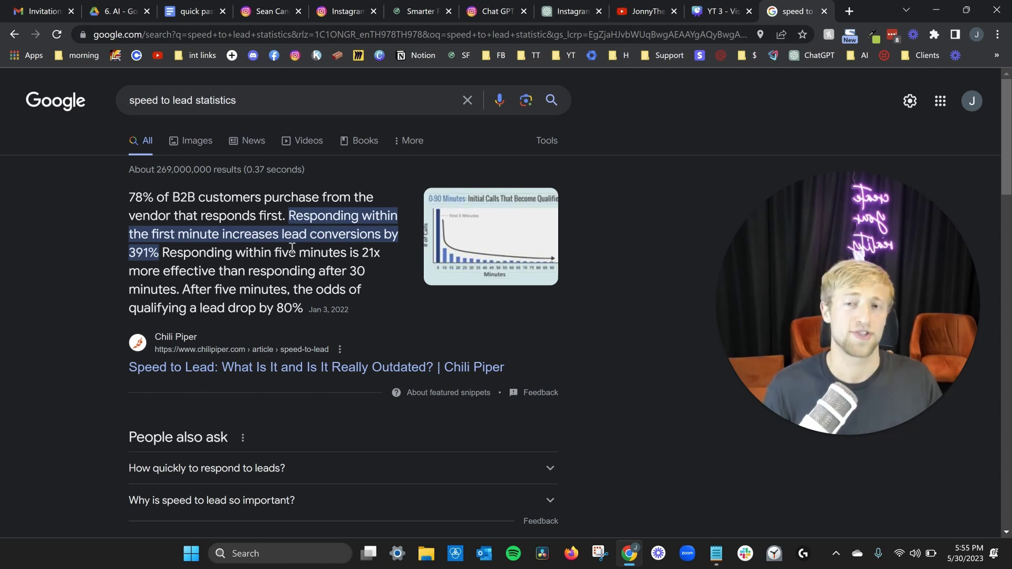
{"action": "left_click_drag", "start_coordinate": [319, 239], "coordinate": [377, 243]}
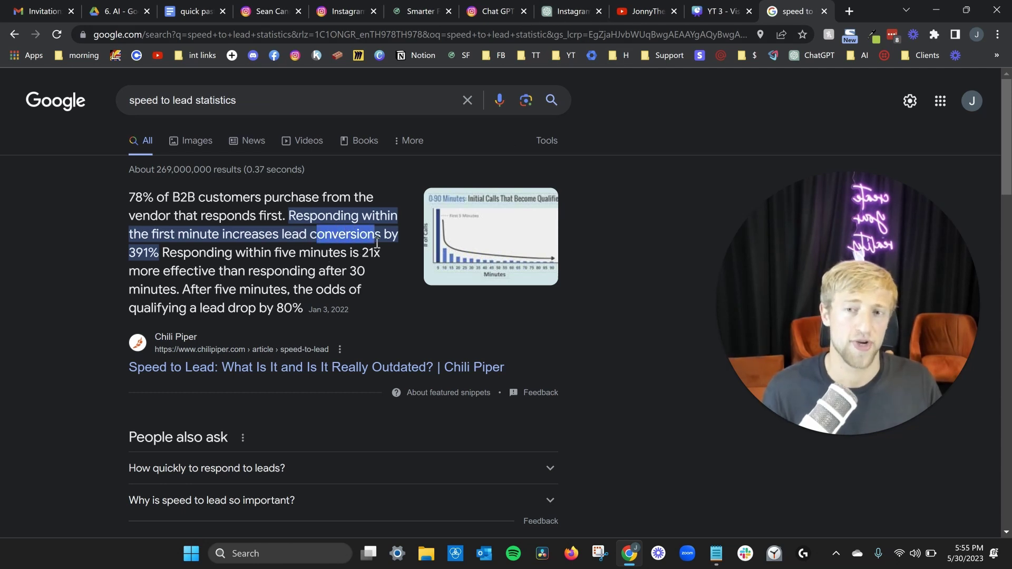
{"action": "left_click", "coordinate": [402, 259]}
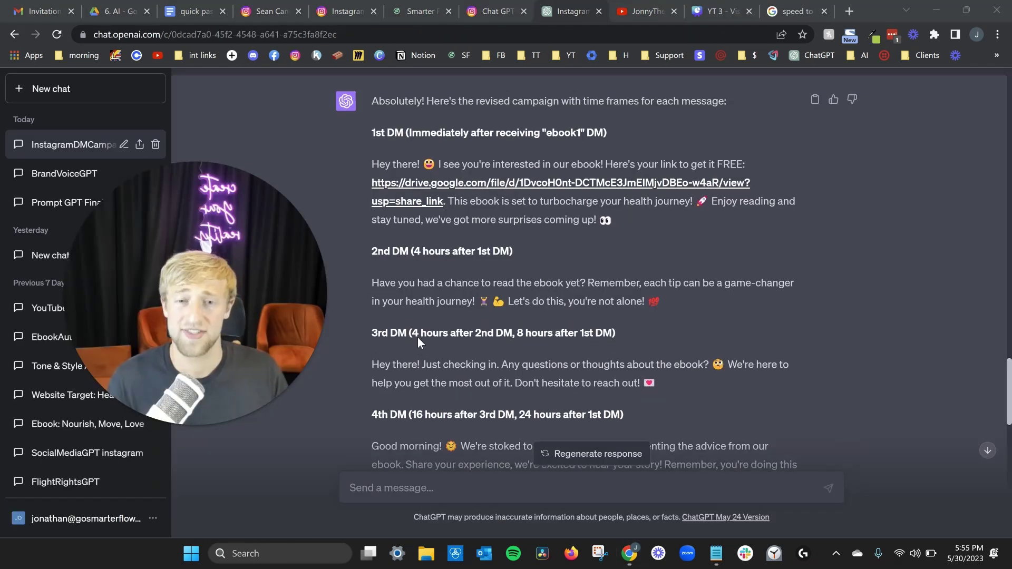
Review the campaign conversation in ChatGPT and highlight the original InstagramDMCampaignGPT prompt, clearing the selection at the end.
{"action": "scroll", "coordinate": [417, 337], "scroll_direction": "up", "scroll_amount": 5}
{"action": "scroll", "coordinate": [351, 308], "scroll_direction": "down", "scroll_amount": 2}
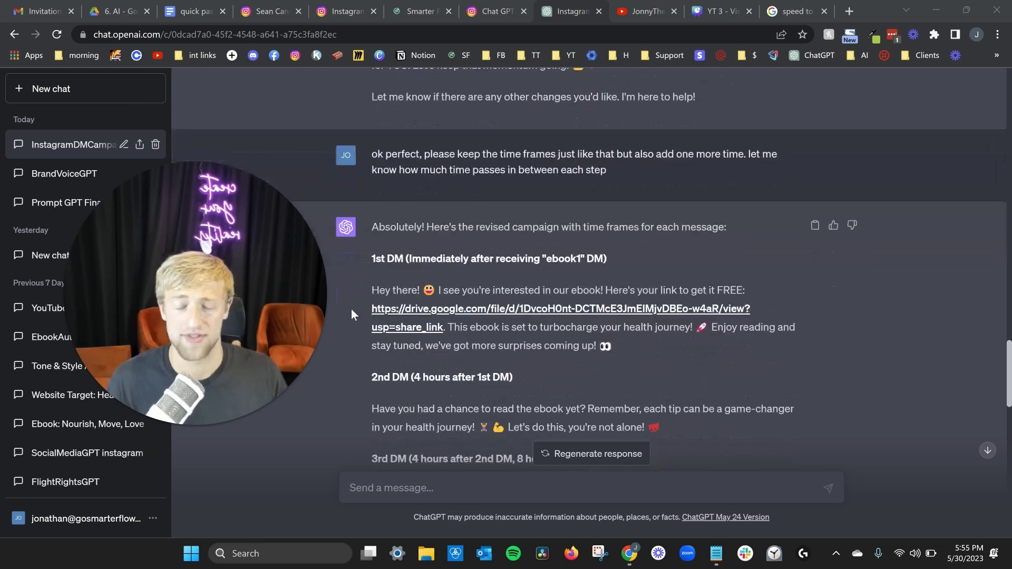
{"action": "scroll", "coordinate": [352, 308], "scroll_direction": "down", "scroll_amount": 15}
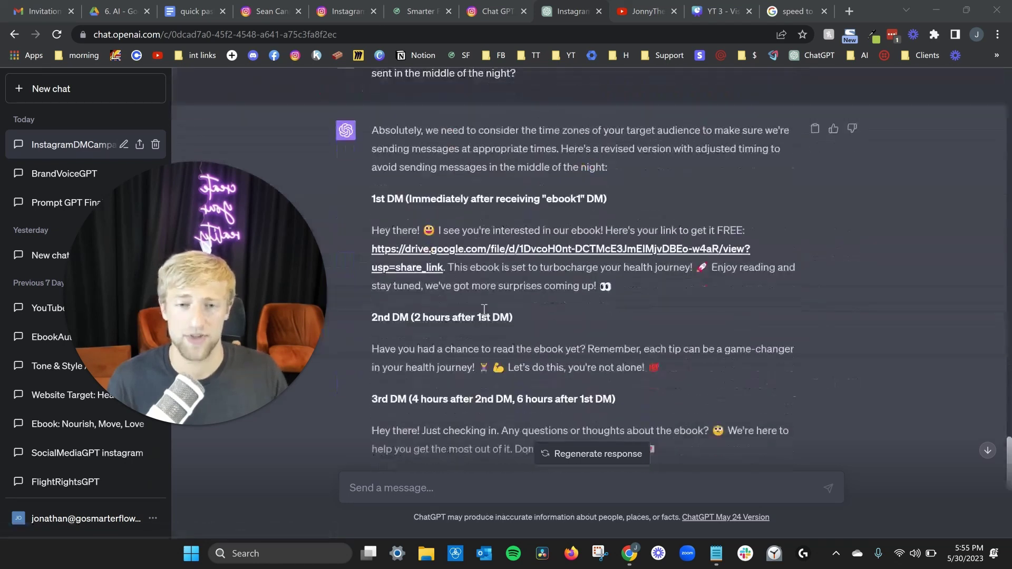
{"action": "scroll", "coordinate": [484, 310], "scroll_direction": "down", "scroll_amount": 4}
{"action": "scroll", "coordinate": [492, 270], "scroll_direction": "up", "scroll_amount": 15}
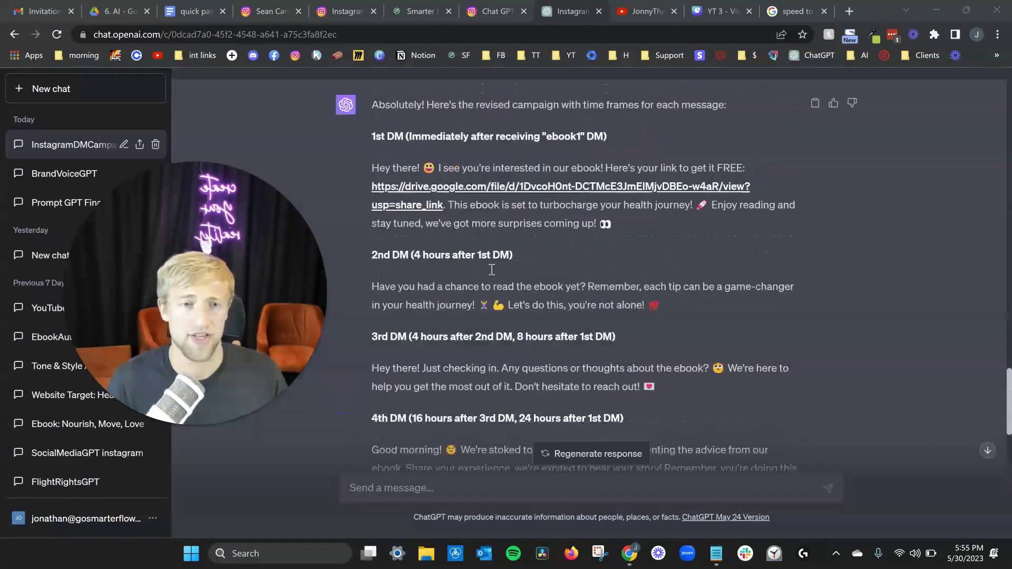
{"action": "scroll", "coordinate": [492, 269], "scroll_direction": "up", "scroll_amount": 20}
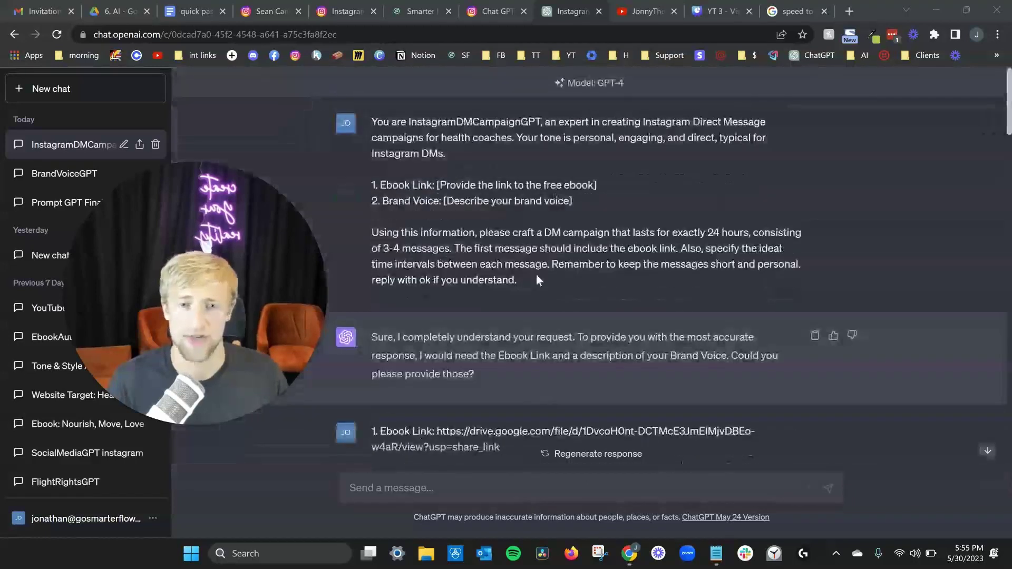
{"action": "left_click_drag", "start_coordinate": [536, 279], "coordinate": [363, 122]}
{"action": "left_click", "coordinate": [327, 183]}
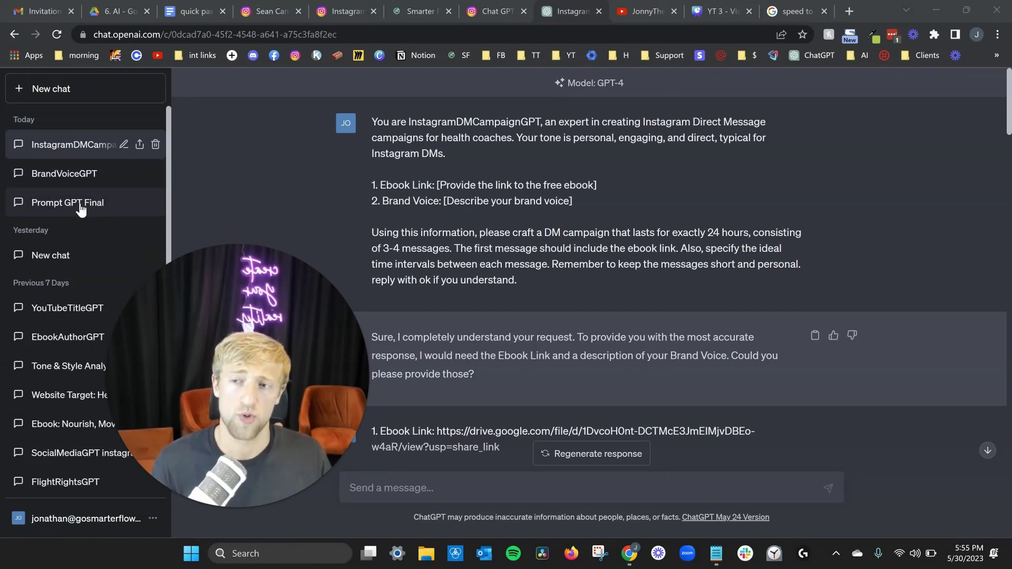
View the prompt videos on the YouTube channel page and return to the start of the Smarter Flow workflow.
{"action": "left_click", "coordinate": [644, 10]}
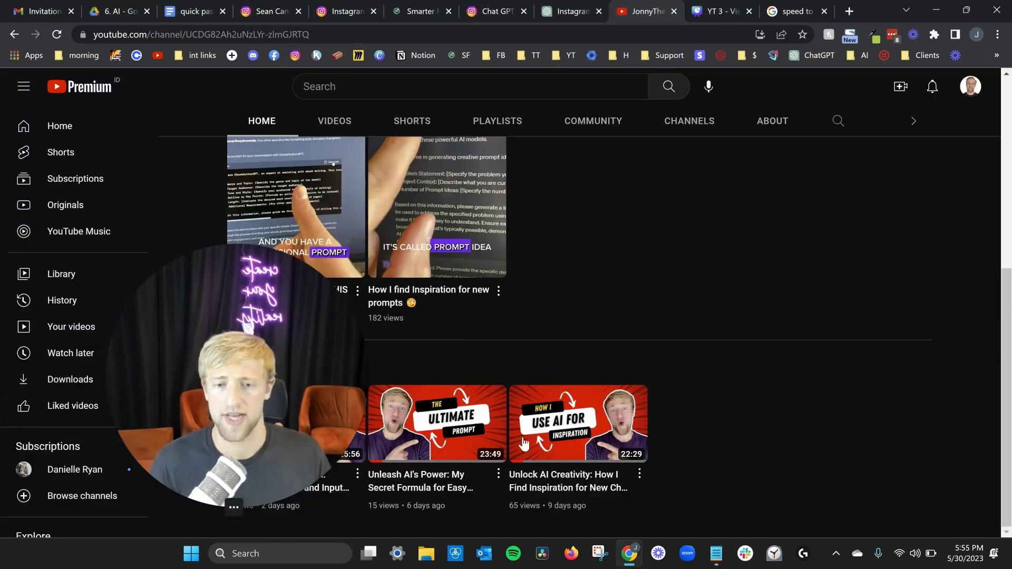
{"action": "mouse_move", "coordinate": [531, 400]}
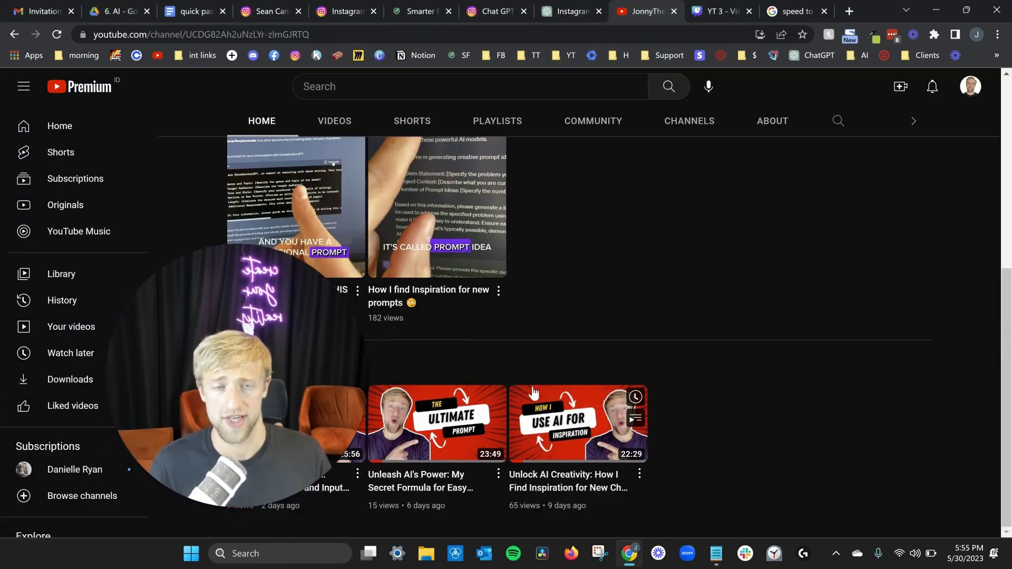
{"action": "left_click", "coordinate": [421, 11]}
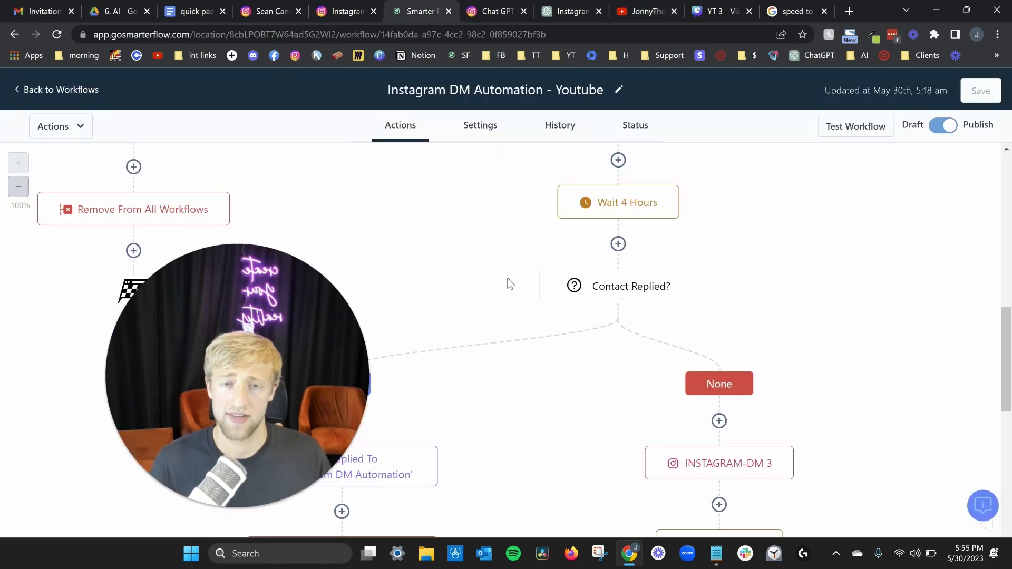
{"action": "scroll", "coordinate": [488, 263], "scroll_direction": "up", "scroll_amount": 10}
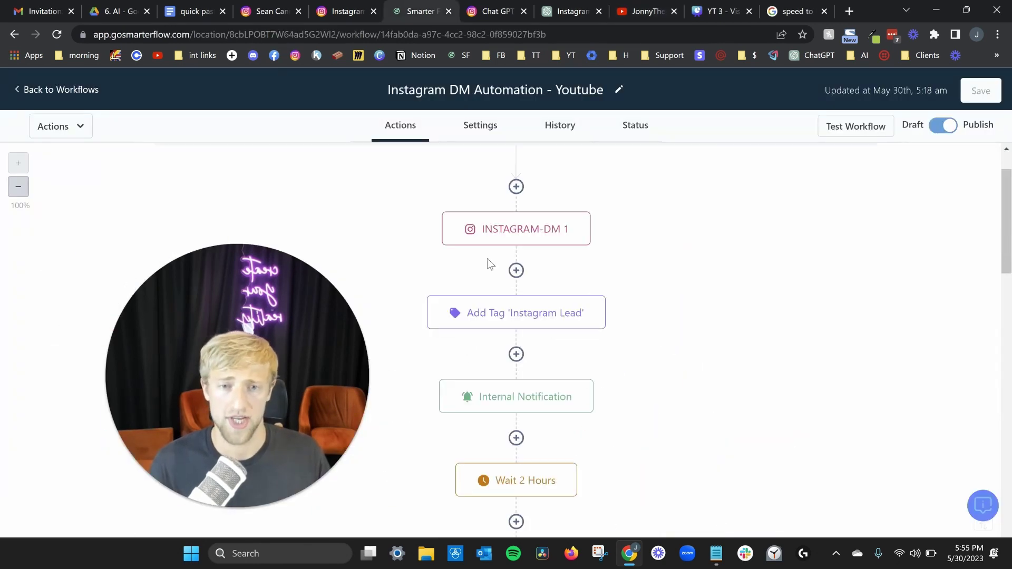
{"action": "scroll", "coordinate": [490, 263], "scroll_direction": "up", "scroll_amount": 2}
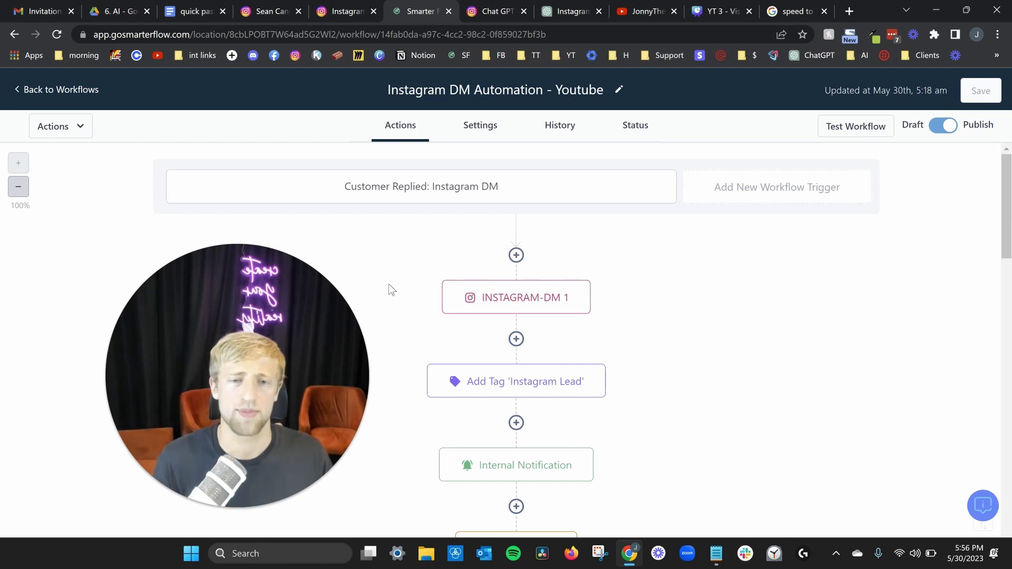
Inspect the INSTAGRAM-DM 1 and Add Tag 'Instagram Lead' actions in the workflow, closing each without changes.
{"action": "left_click", "coordinate": [533, 301]}
{"action": "left_click", "coordinate": [977, 93]}
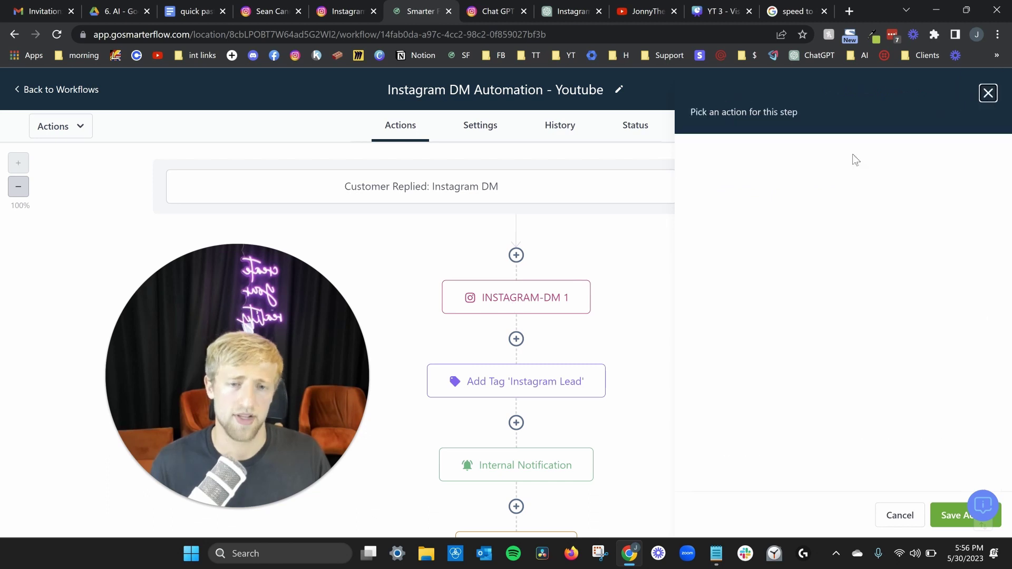
{"action": "scroll", "coordinate": [678, 242], "scroll_direction": "down", "scroll_amount": 3}
{"action": "scroll", "coordinate": [599, 256], "scroll_direction": "up", "scroll_amount": 1}
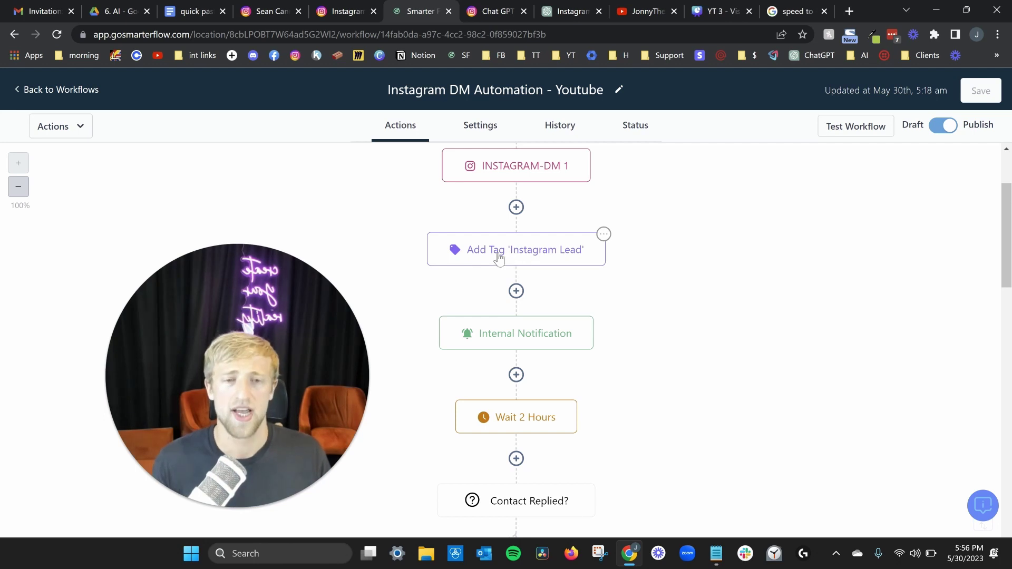
{"action": "left_click", "coordinate": [509, 254]}
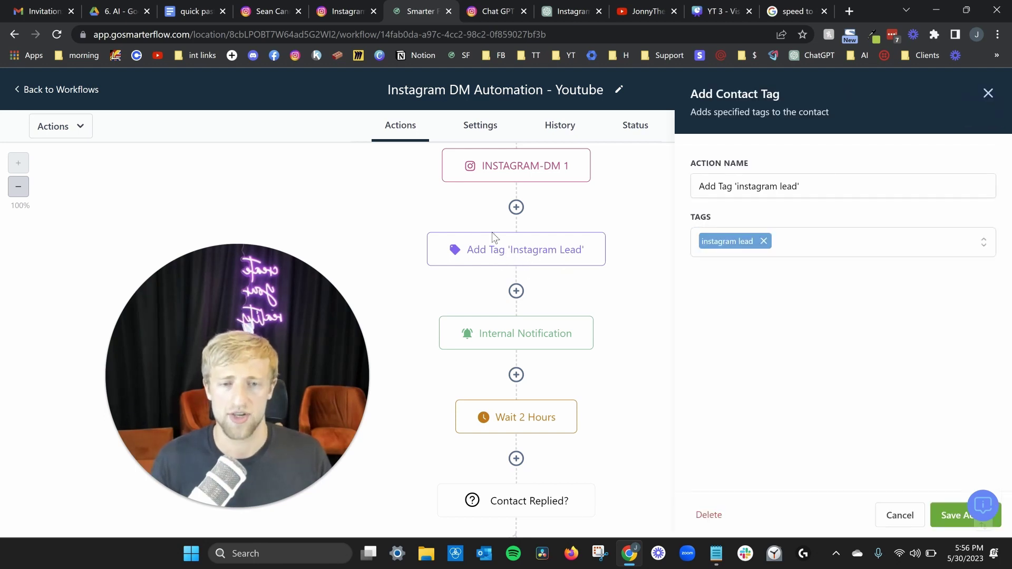
{"action": "left_click", "coordinate": [989, 95]}
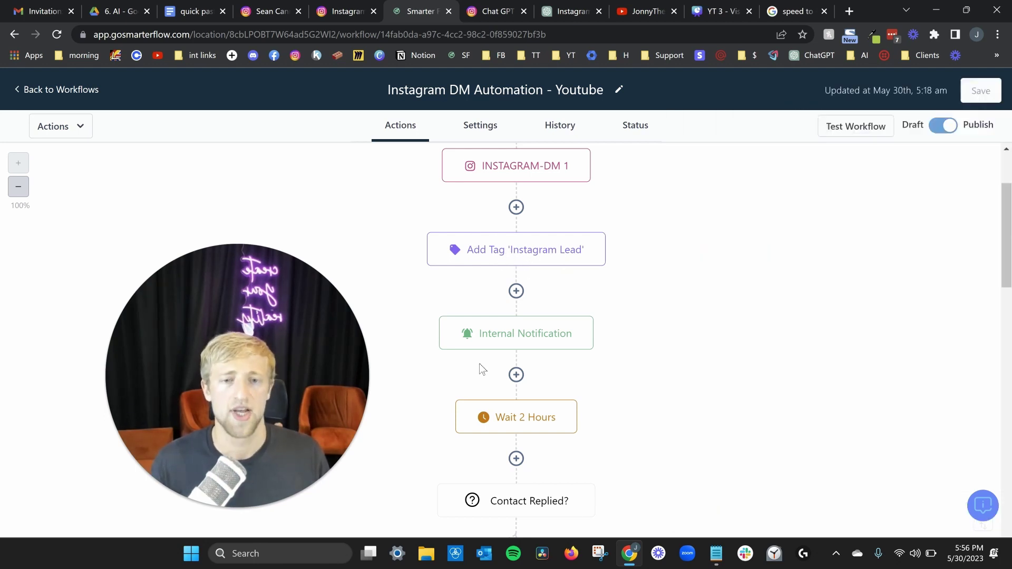
Open the Internal Notification action, read its email message about the ebook request, and close it.
{"action": "left_click", "coordinate": [494, 340]}
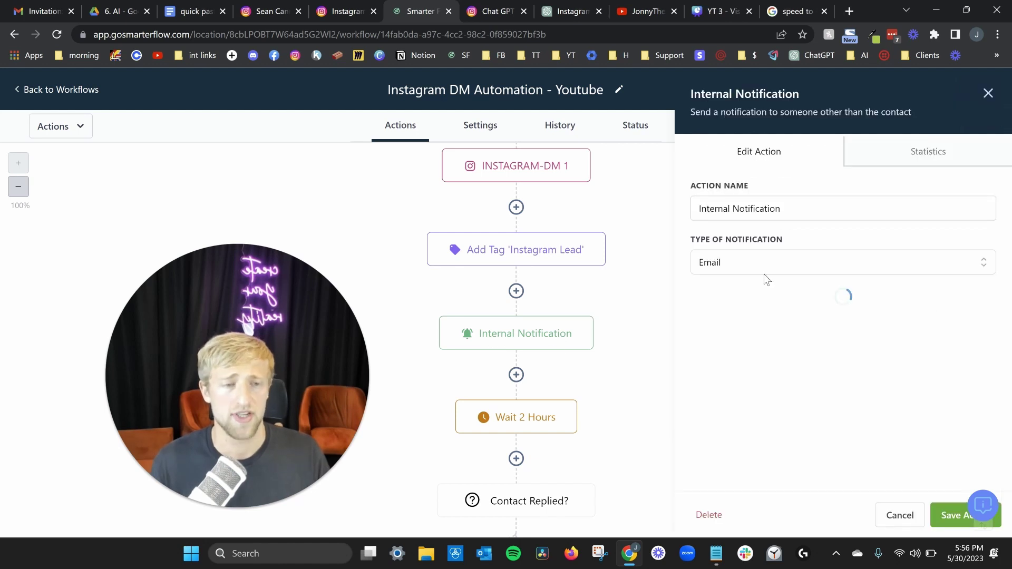
{"action": "scroll", "coordinate": [769, 317], "scroll_direction": "down", "scroll_amount": 7}
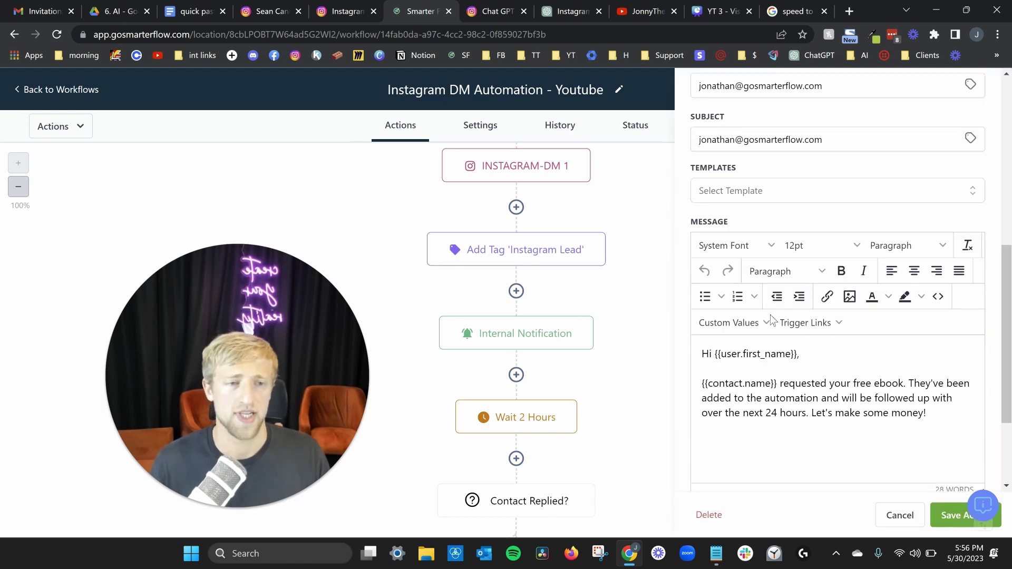
{"action": "scroll", "coordinate": [771, 316], "scroll_direction": "down", "scroll_amount": 2}
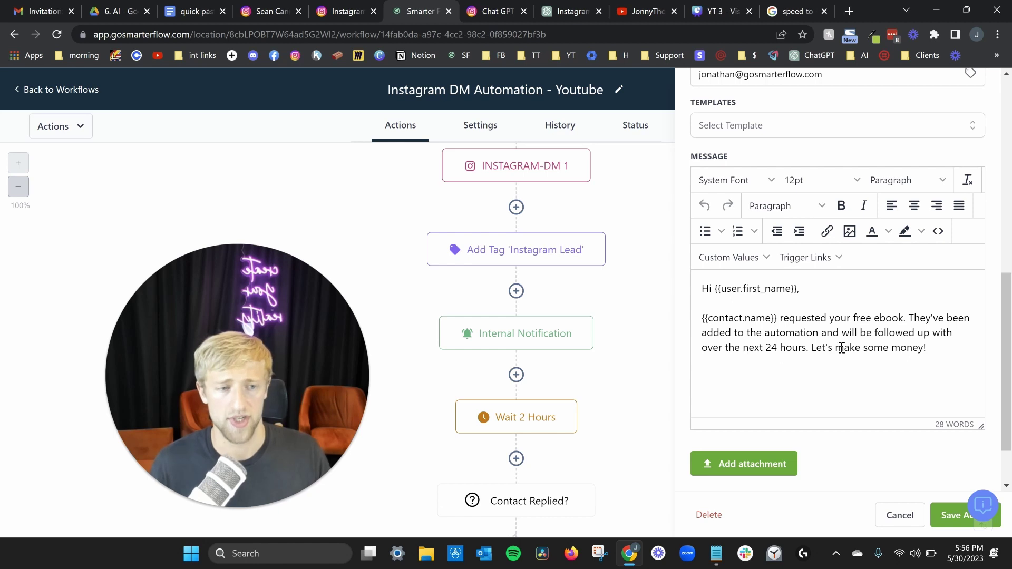
{"action": "left_click", "coordinate": [965, 79]}
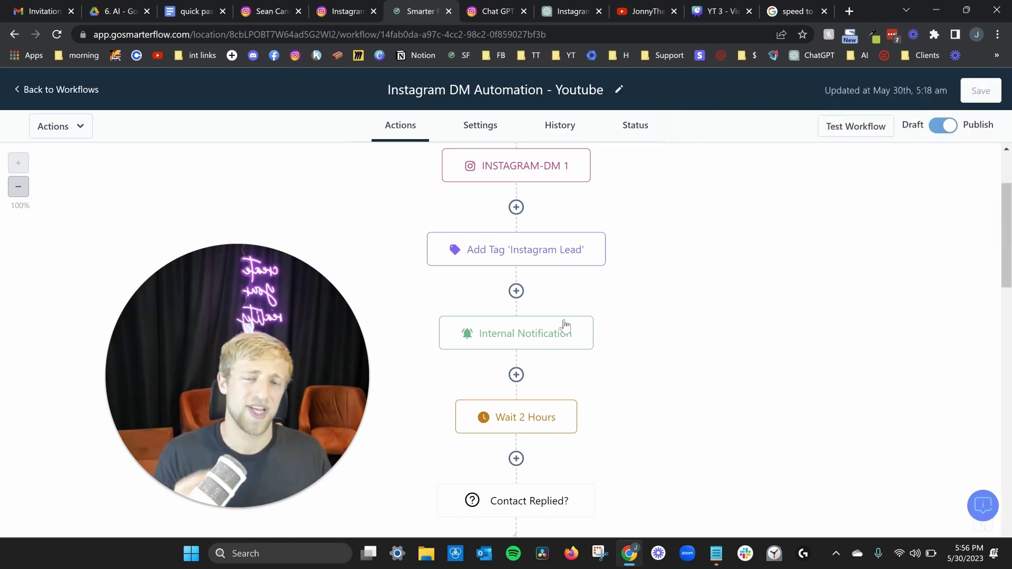
{"action": "scroll", "coordinate": [619, 362], "scroll_direction": "up", "scroll_amount": 3}
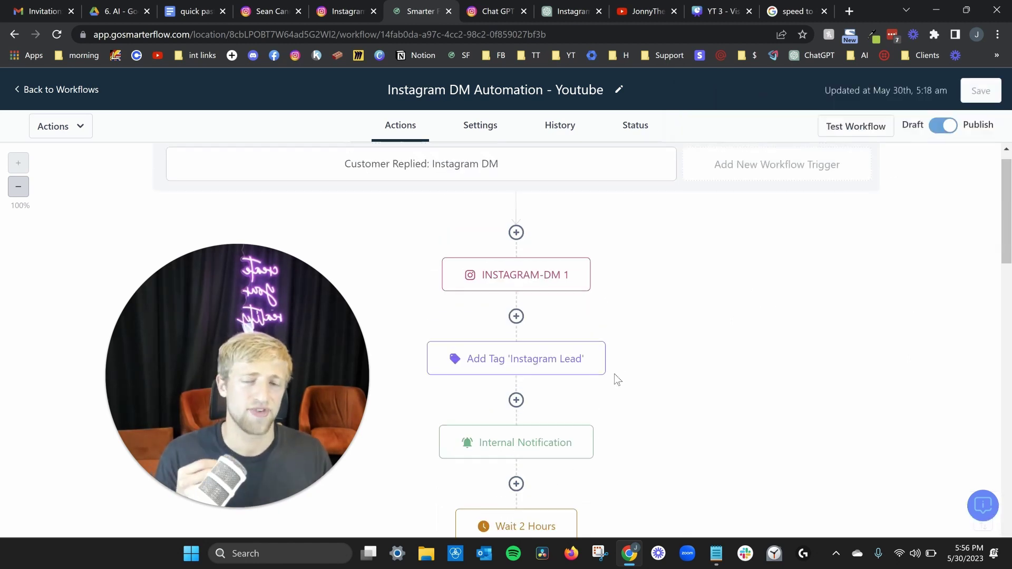
{"action": "scroll", "coordinate": [615, 375], "scroll_direction": "down", "scroll_amount": 3}
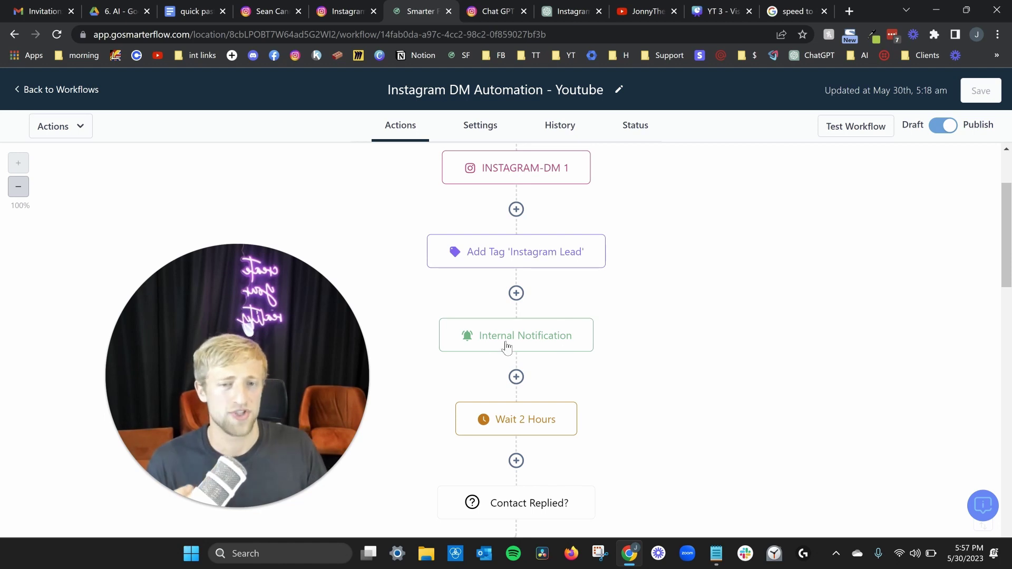
Browse the actions available for insertion between the Add Tag and Internal Notification steps, and close the list without adding one.
{"action": "left_click", "coordinate": [516, 293]}
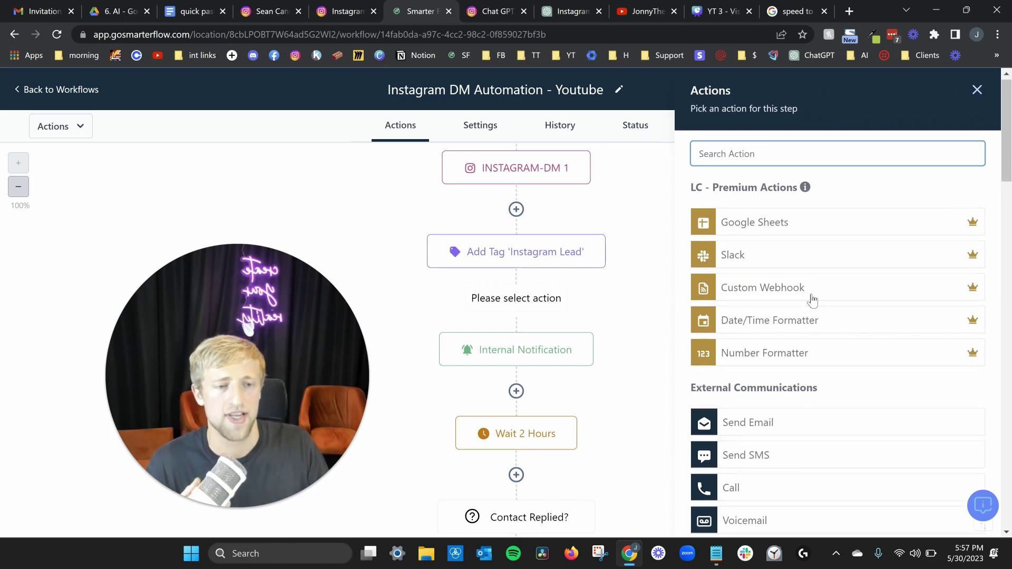
{"action": "scroll", "coordinate": [809, 323], "scroll_direction": "down", "scroll_amount": 15}
{"action": "scroll", "coordinate": [804, 332], "scroll_direction": "down", "scroll_amount": 15}
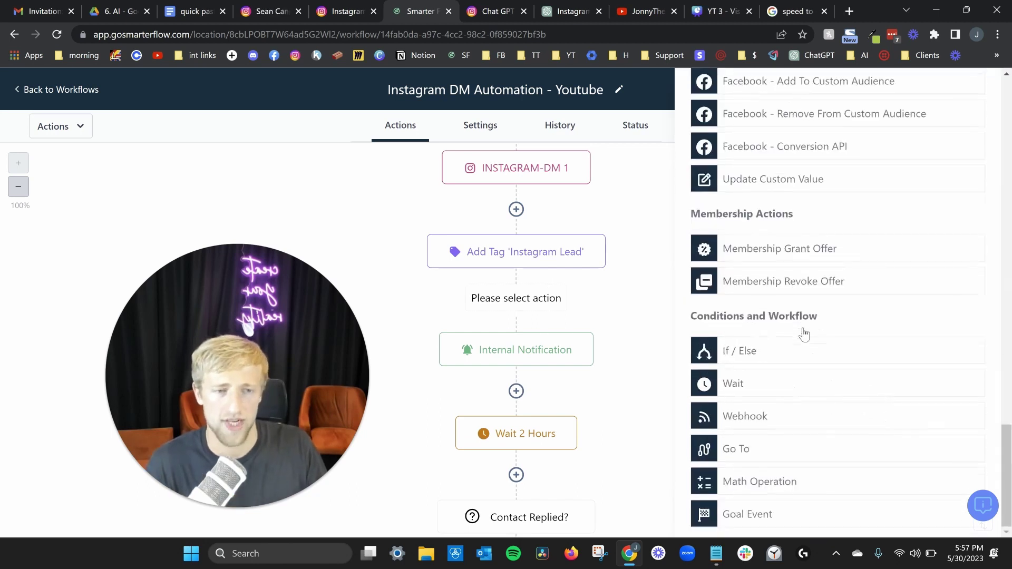
{"action": "scroll", "coordinate": [804, 333], "scroll_direction": "up", "scroll_amount": 20}
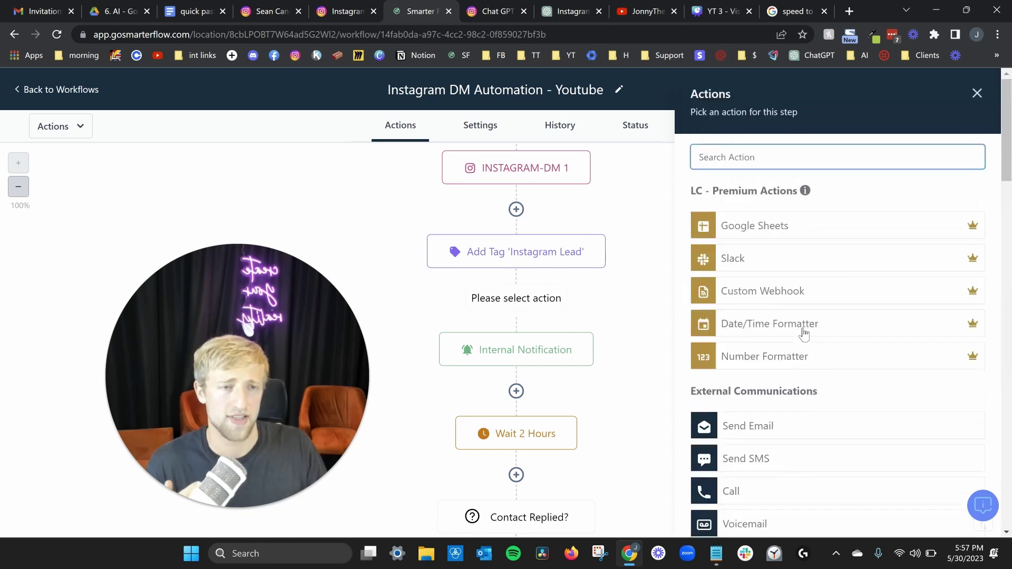
{"action": "left_click", "coordinate": [976, 94]}
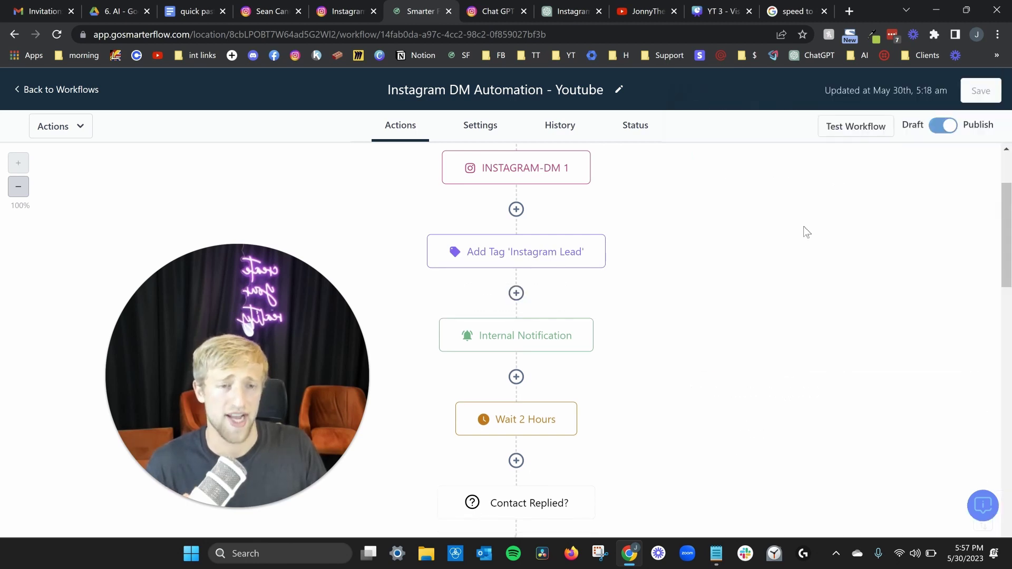
Open the support widget and browse its list of guides.
{"action": "left_click", "coordinate": [988, 514]}
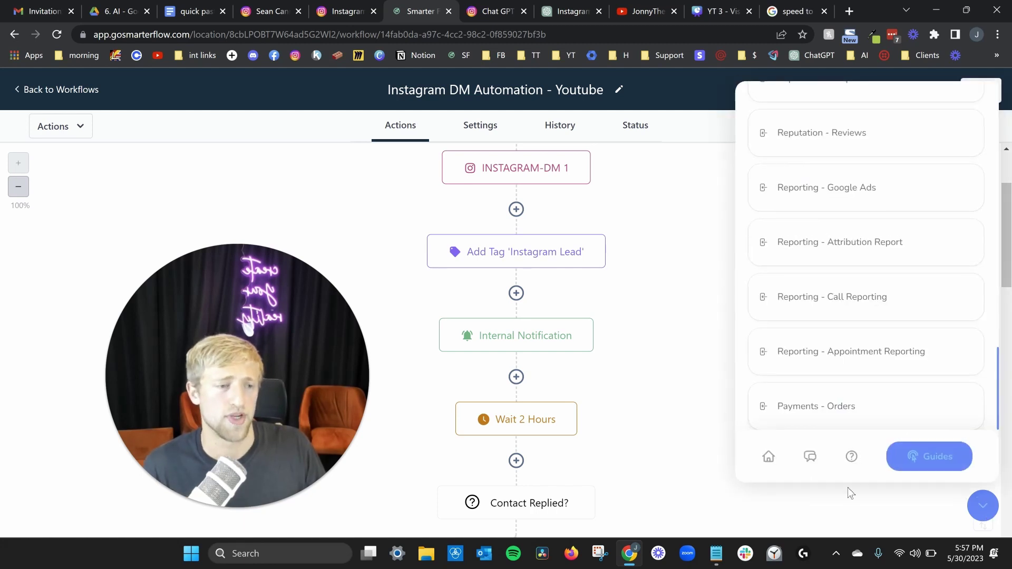
{"action": "scroll", "coordinate": [839, 337], "scroll_direction": "up", "scroll_amount": 6}
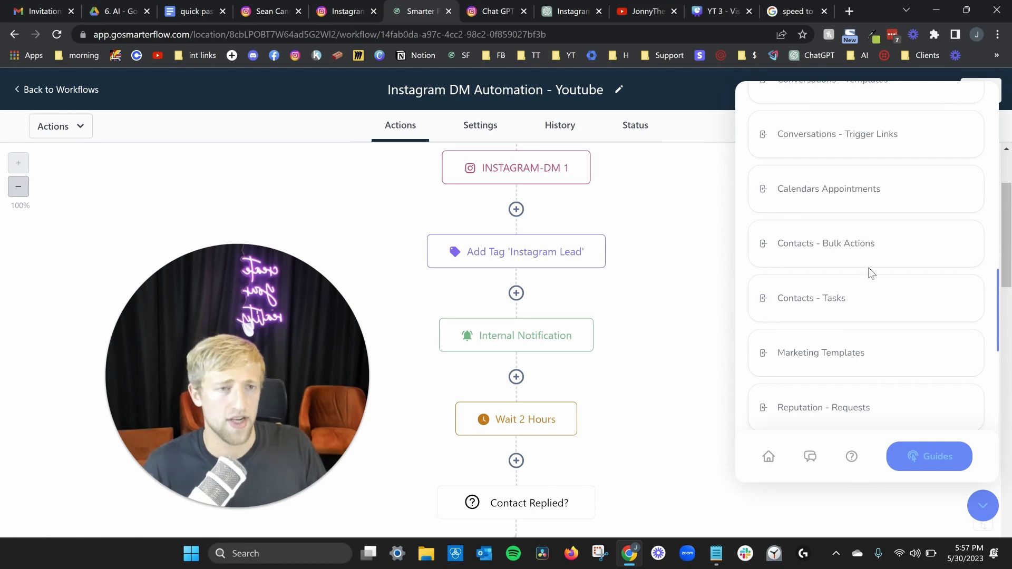
{"action": "scroll", "coordinate": [865, 272], "scroll_direction": "up", "scroll_amount": 10}
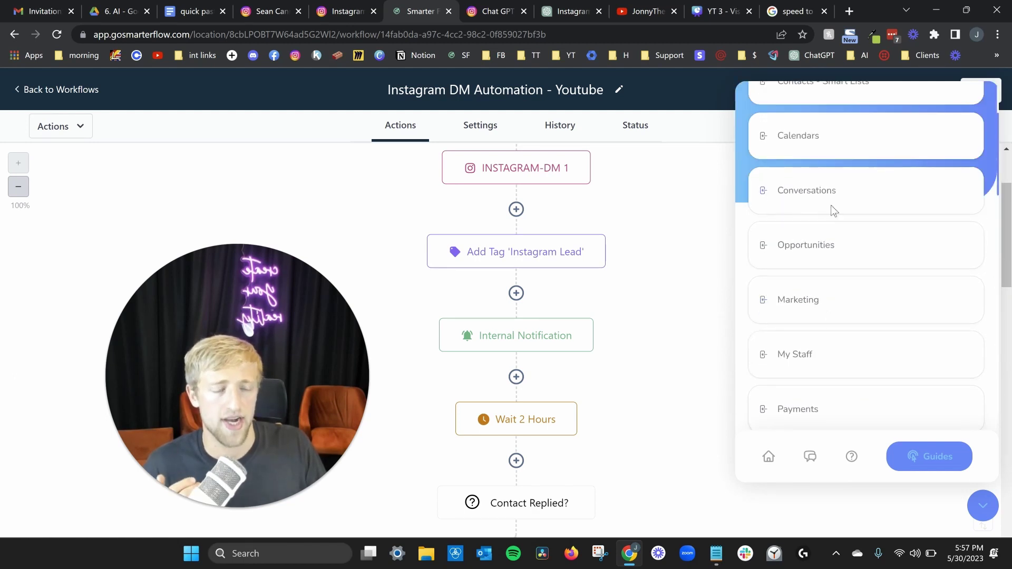
Start a live support chat with the prefilled contact details and highlight the notice about representatives, clearing the selection at the end.
{"action": "left_click", "coordinate": [811, 454]}
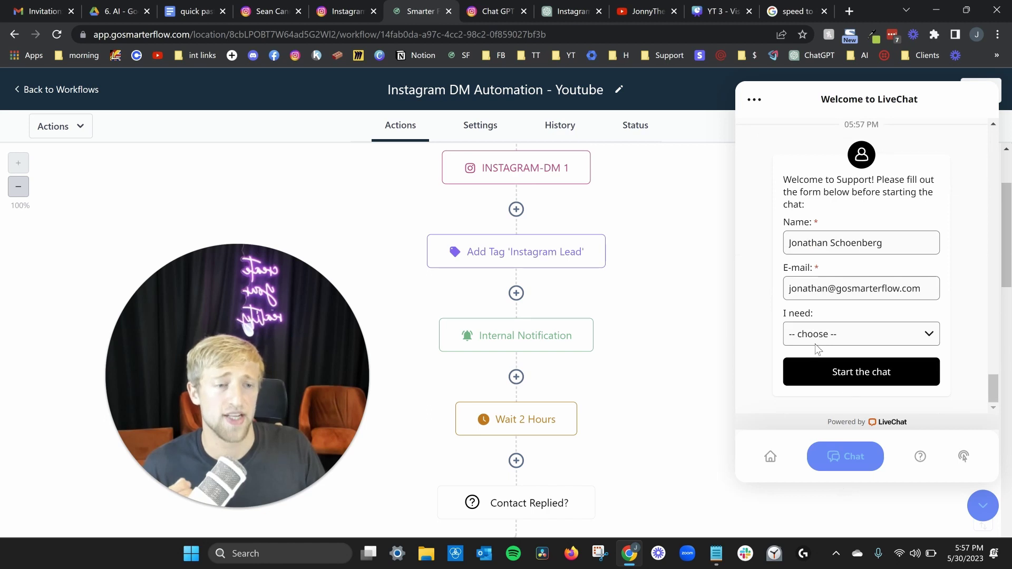
{"action": "left_click", "coordinate": [844, 371]}
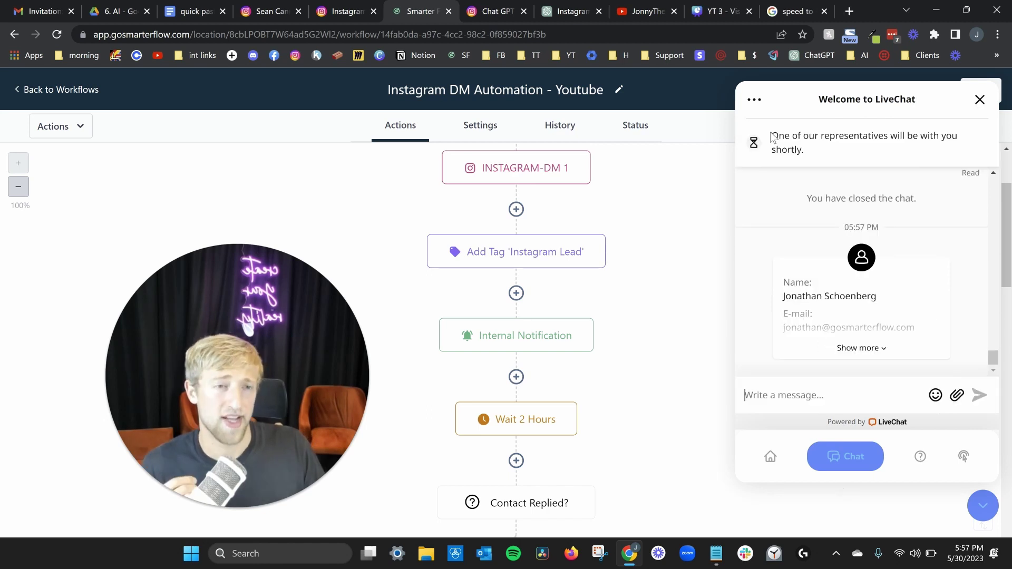
{"action": "left_click_drag", "start_coordinate": [776, 136], "coordinate": [833, 155]}
{"action": "left_click", "coordinate": [795, 185]}
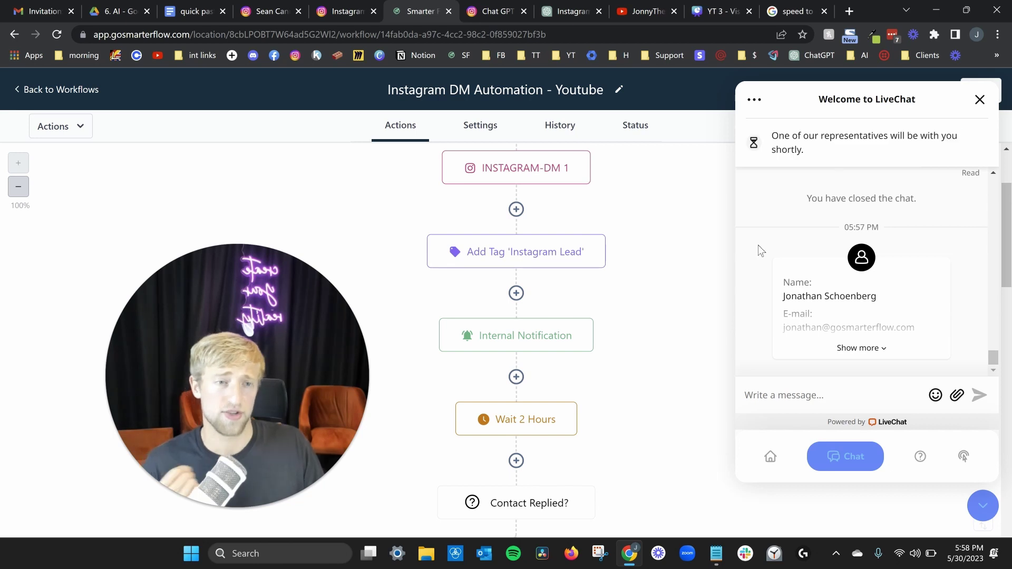
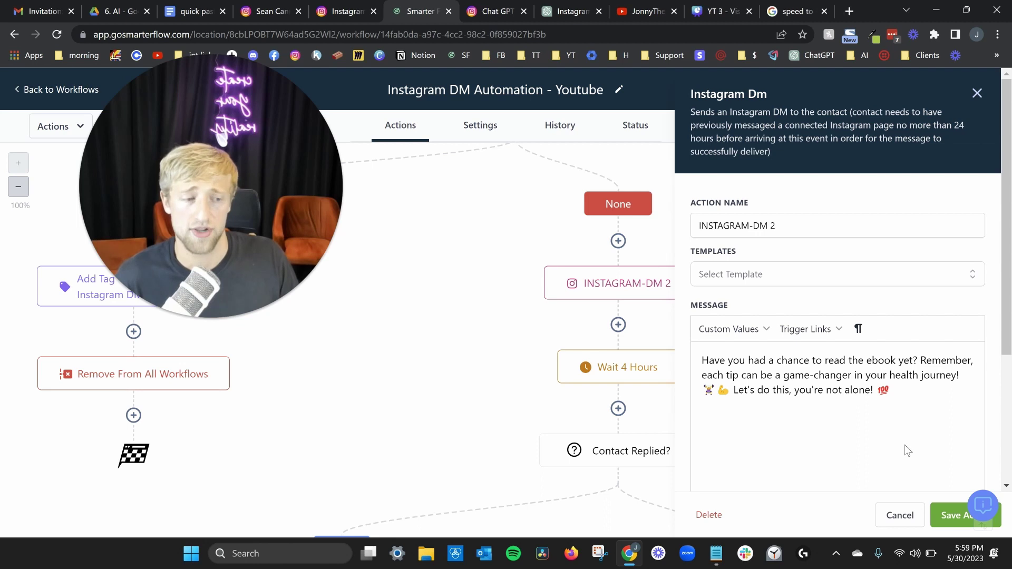
Close the INSTAGRAM-DM 2 action without saving and view the Wait 4 Hours and Contact Replied? steps below it.
{"action": "left_click", "coordinate": [901, 515]}
{"action": "scroll", "coordinate": [615, 369], "scroll_direction": "down", "scroll_amount": 2}
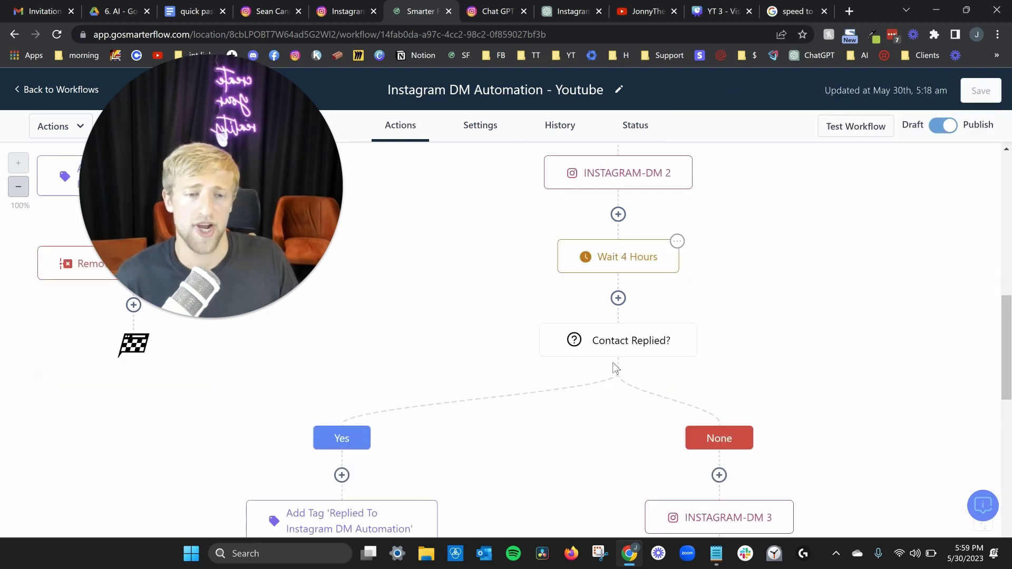
Review the INSTAGRAM-DM 3 action under the None branch, highlight its check-in message, and close it without saving.
{"action": "scroll", "coordinate": [580, 363], "scroll_direction": "down", "scroll_amount": 2}
{"action": "scroll", "coordinate": [328, 353], "scroll_direction": "down", "scroll_amount": 1}
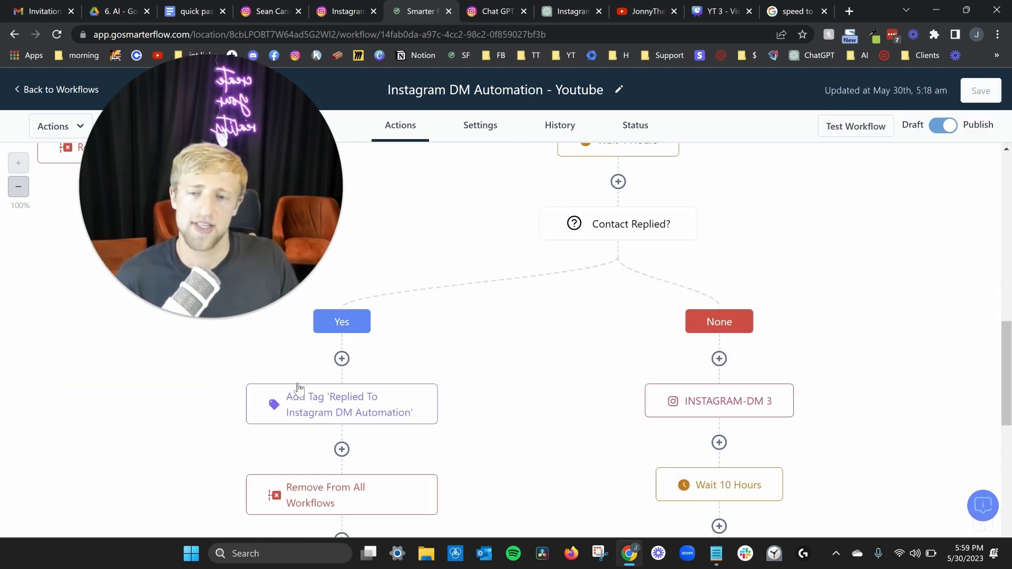
{"action": "scroll", "coordinate": [298, 389], "scroll_direction": "down", "scroll_amount": 1}
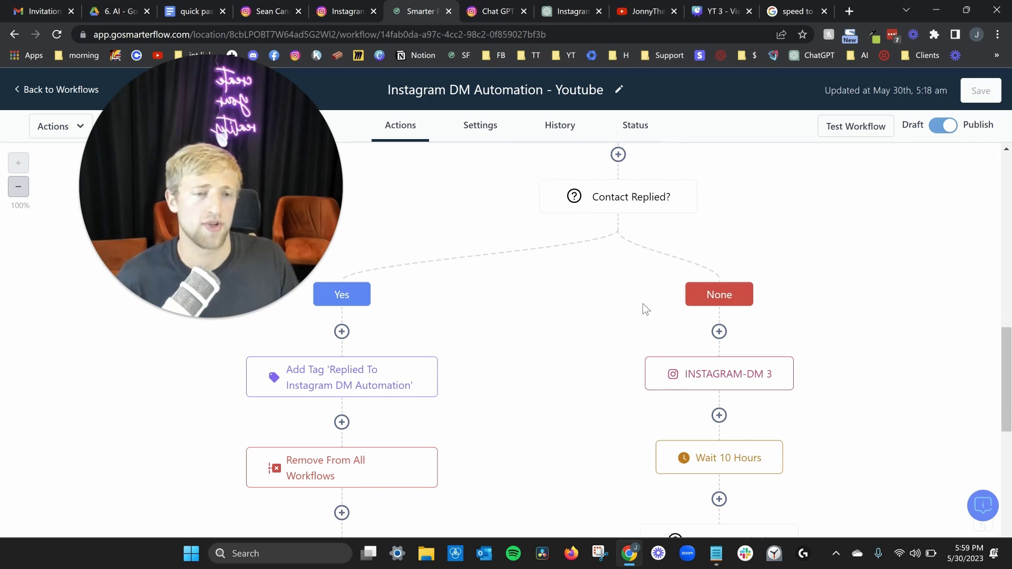
{"action": "left_click", "coordinate": [727, 384]}
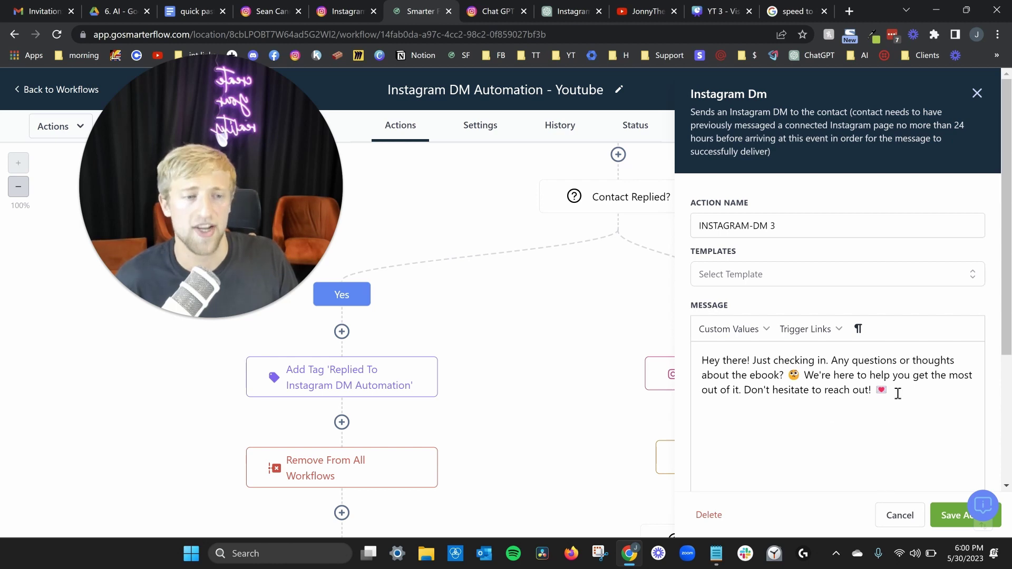
{"action": "left_click_drag", "start_coordinate": [899, 395], "coordinate": [699, 359]}
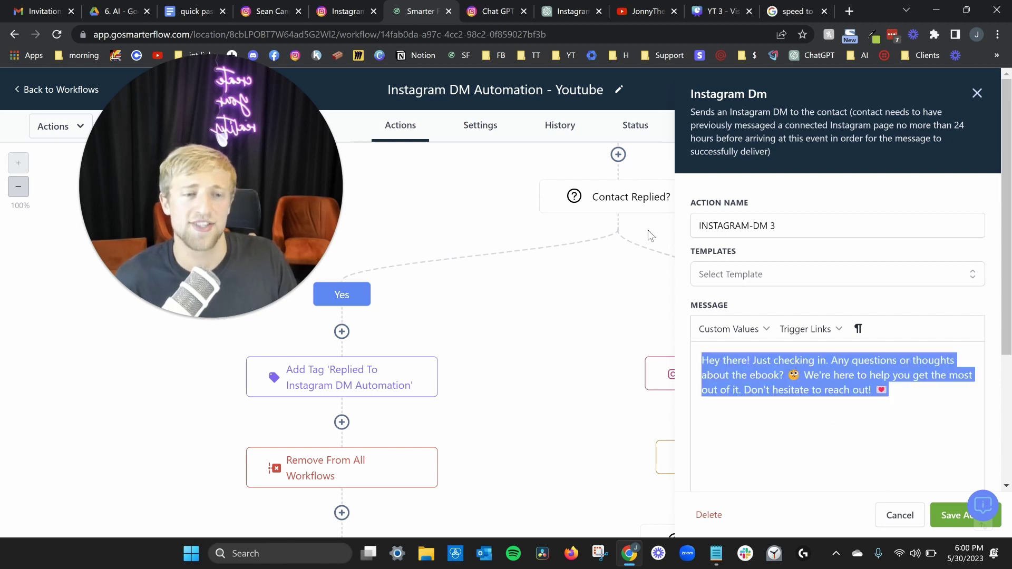
{"action": "left_click", "coordinate": [497, 21]}
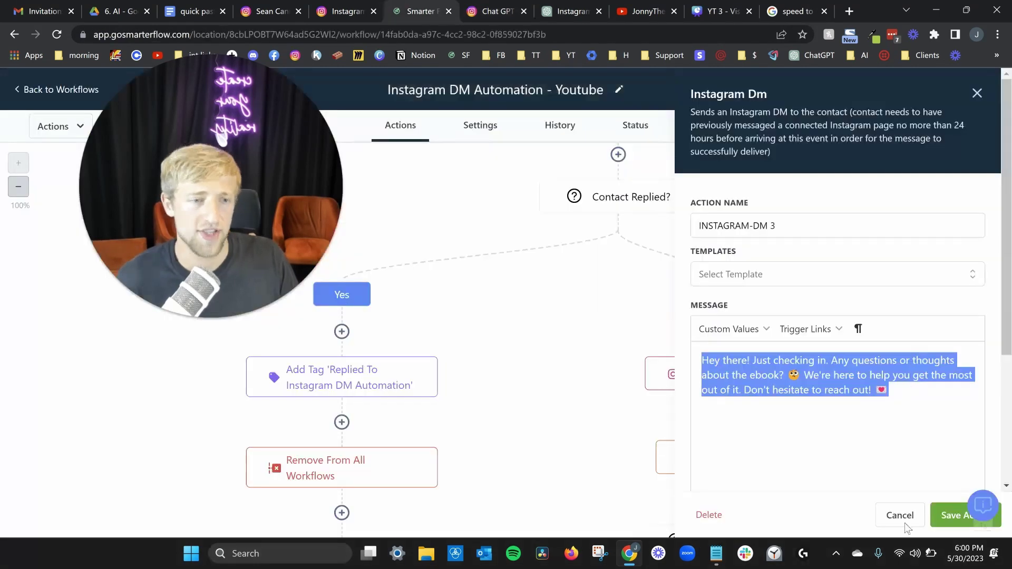
{"action": "left_click", "coordinate": [901, 516]}
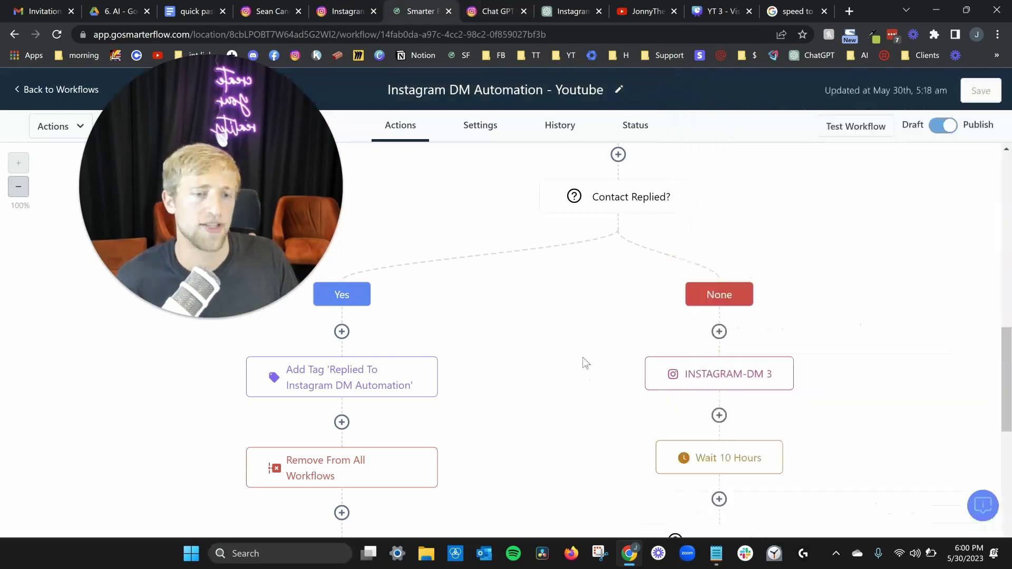
Open the INSTAGRAM-DM 4 action under the next None branch to read its message, and close it without saving.
{"action": "scroll", "coordinate": [584, 356], "scroll_direction": "down", "scroll_amount": 3}
{"action": "scroll", "coordinate": [584, 356], "scroll_direction": "down", "scroll_amount": 1}
{"action": "scroll", "coordinate": [718, 274], "scroll_direction": "up", "scroll_amount": 1}
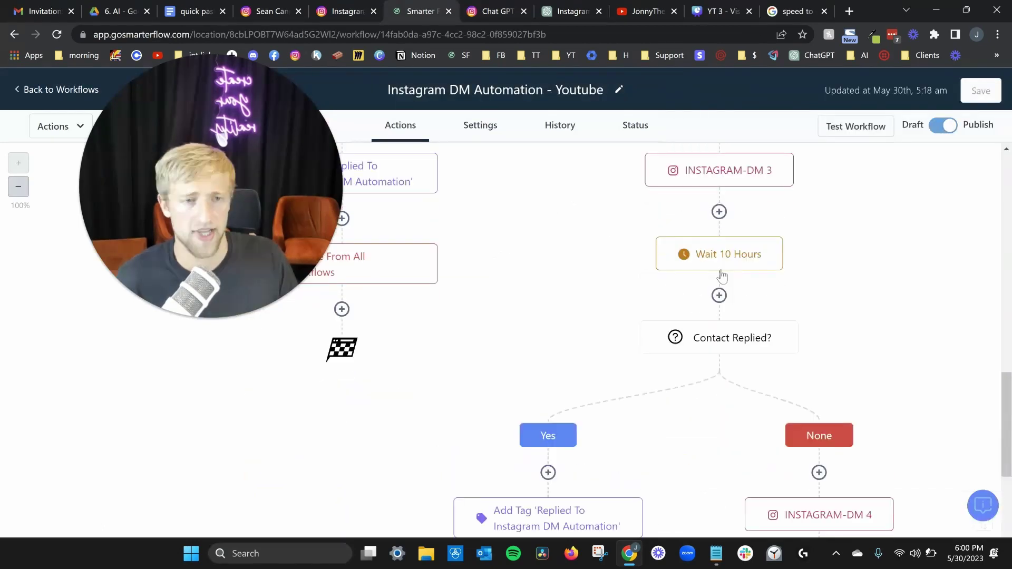
{"action": "scroll", "coordinate": [685, 264], "scroll_direction": "down", "scroll_amount": 3}
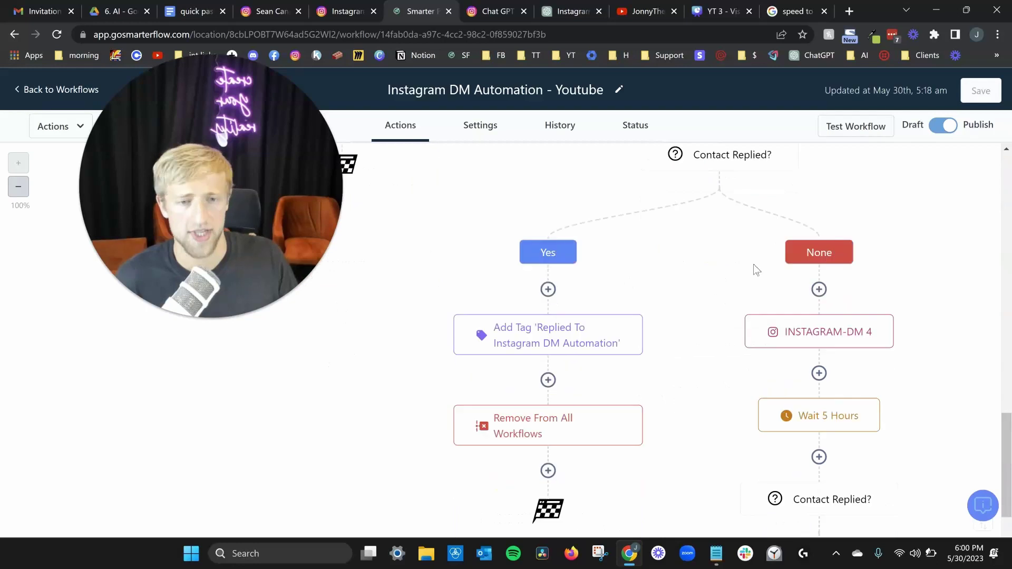
{"action": "left_click", "coordinate": [784, 323]}
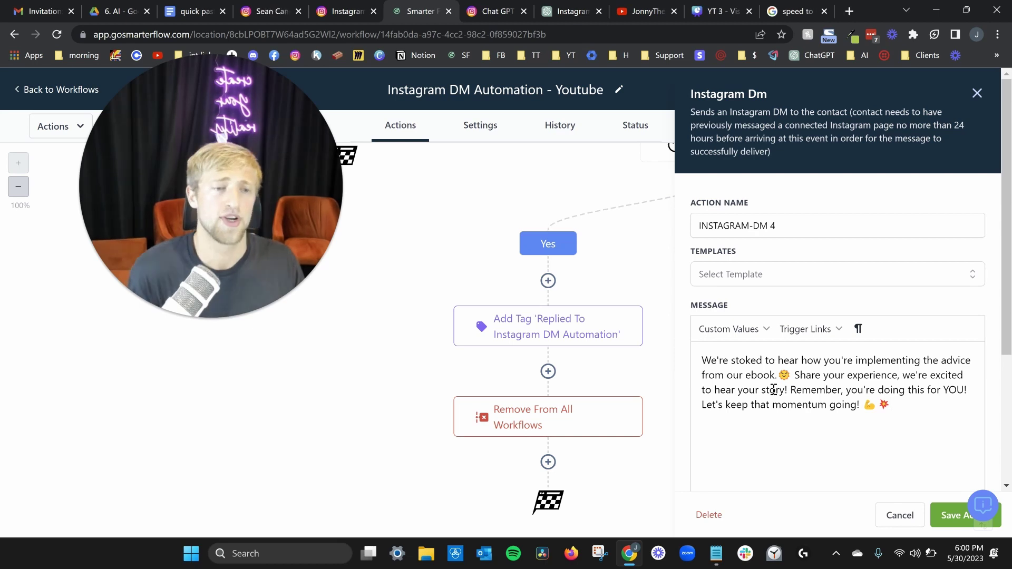
{"action": "left_click", "coordinate": [900, 515]}
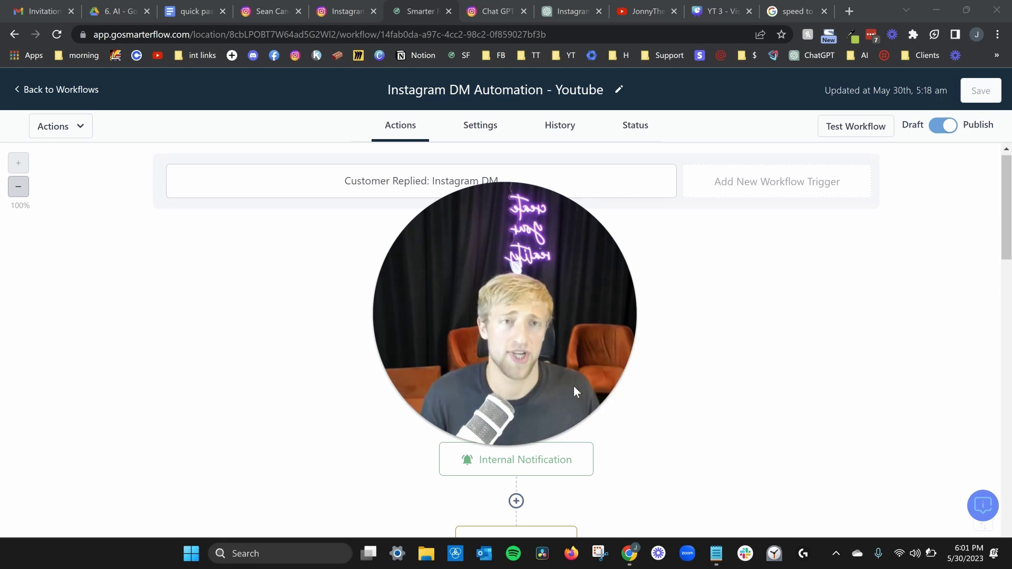
Inspect the Free Trial workflow's Customer Replied trigger, highlighting its filter phrase "free7", close it without saving, and switch to the Instagram profile page.
{"action": "mouse_move", "coordinate": [544, 284]}
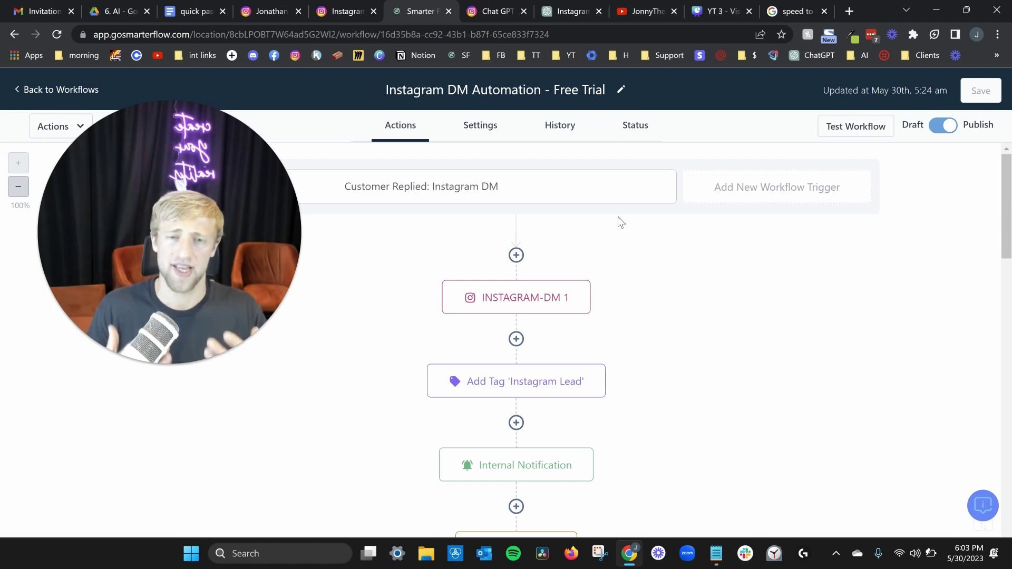
{"action": "left_click", "coordinate": [430, 194]}
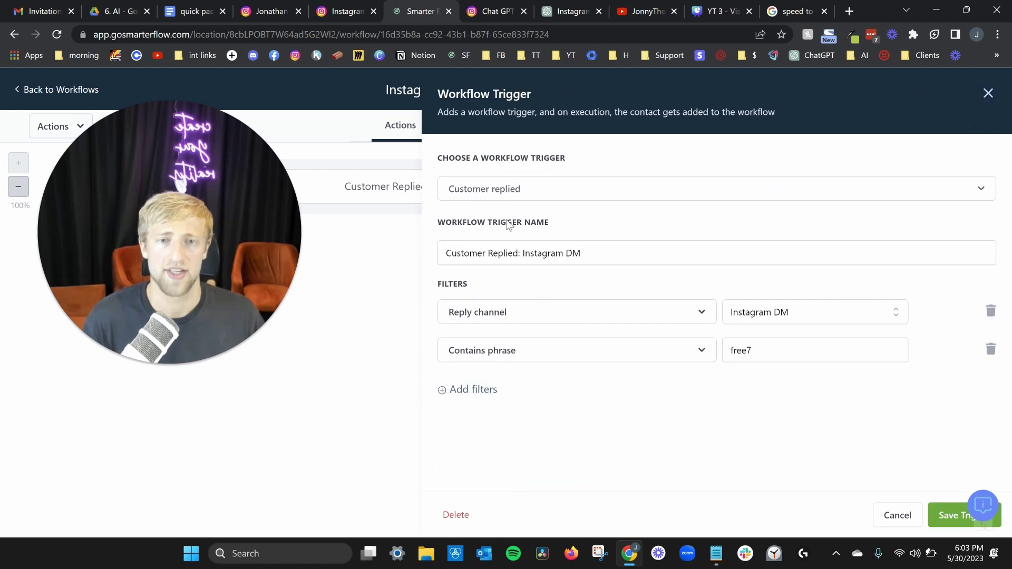
{"action": "left_click_drag", "start_coordinate": [766, 355], "coordinate": [719, 355]}
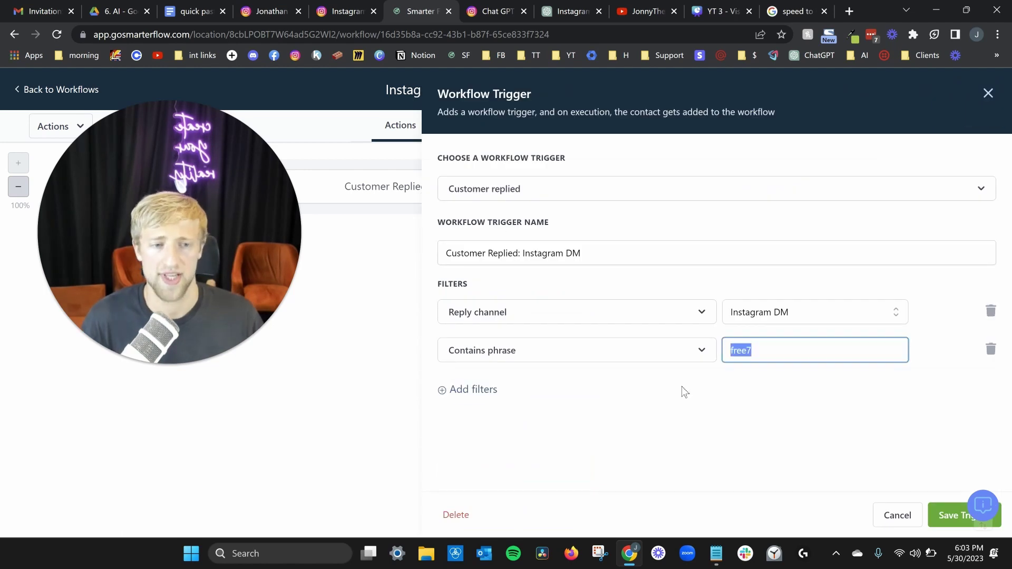
{"action": "left_click", "coordinate": [801, 239]}
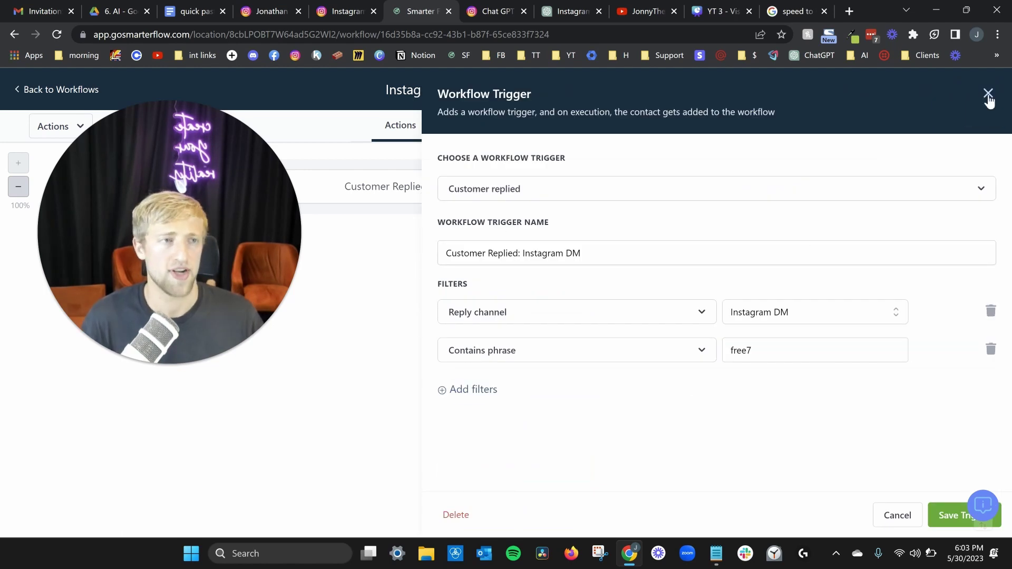
{"action": "left_click", "coordinate": [989, 99]}
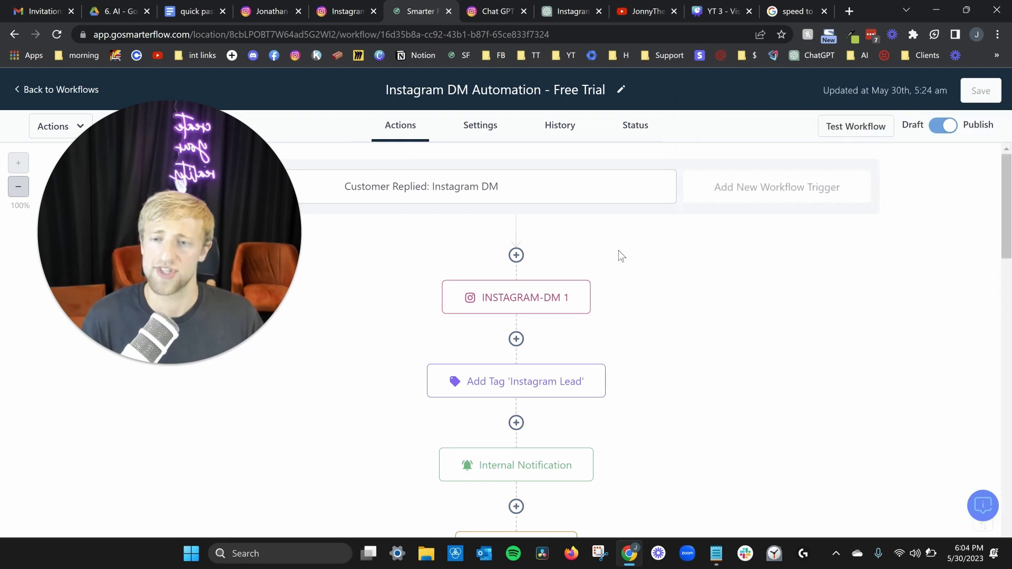
{"action": "key", "text": "ctrl+4"}
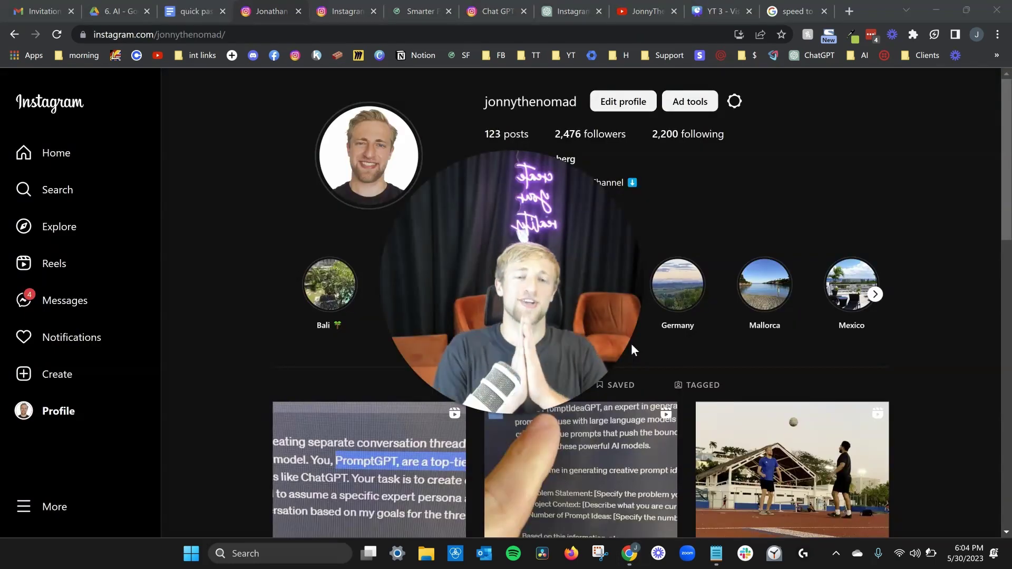